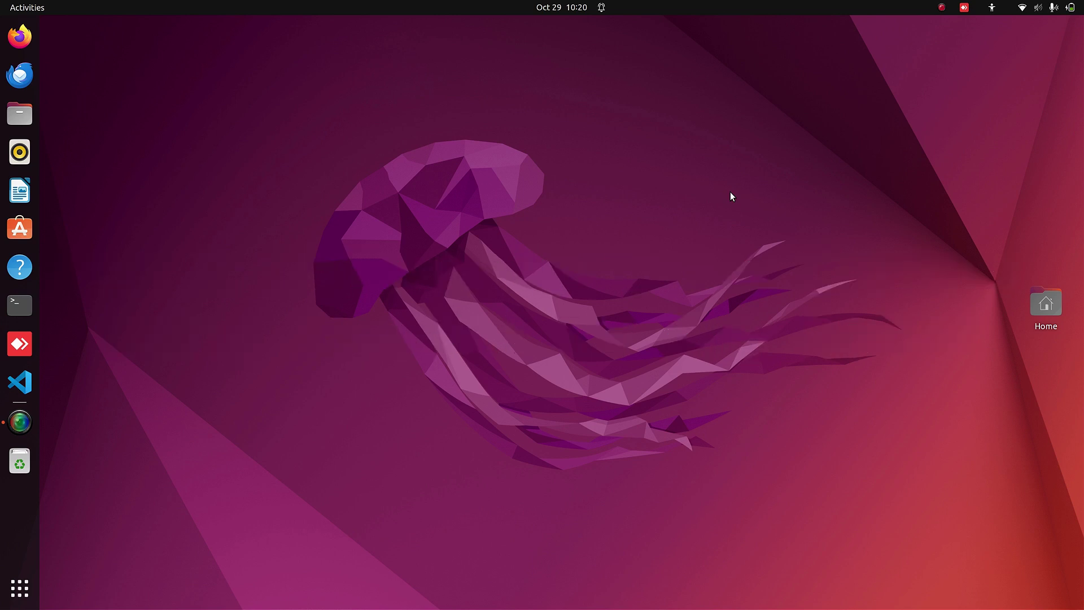
In Terminal, change into isaac-sim/ and run ./isaac-sim.selector.sh to launch Isaac Sim.
left_click(18, 305)
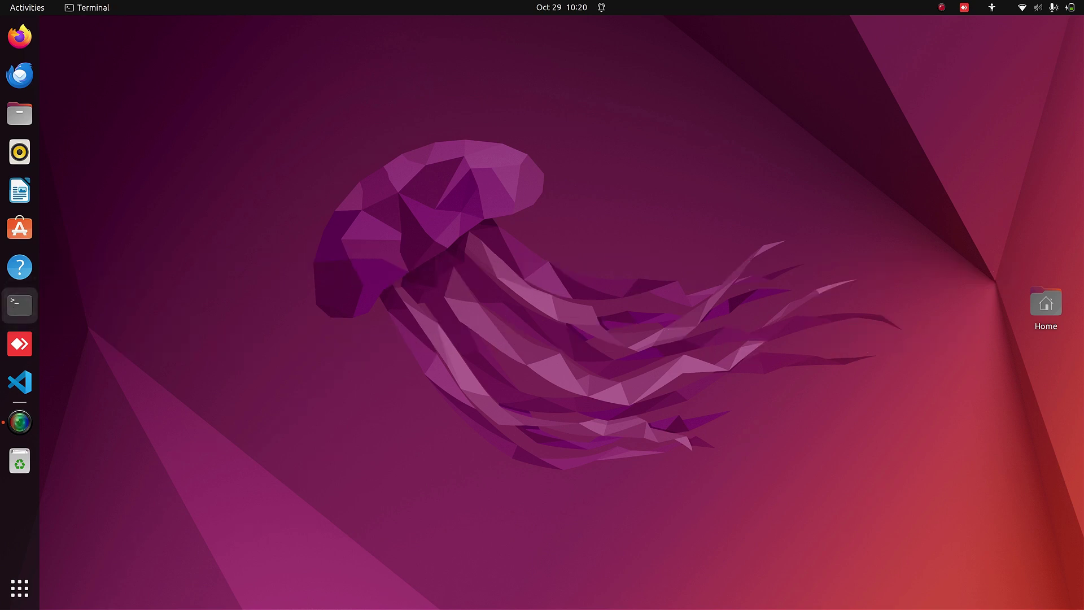
type("cd isaa")
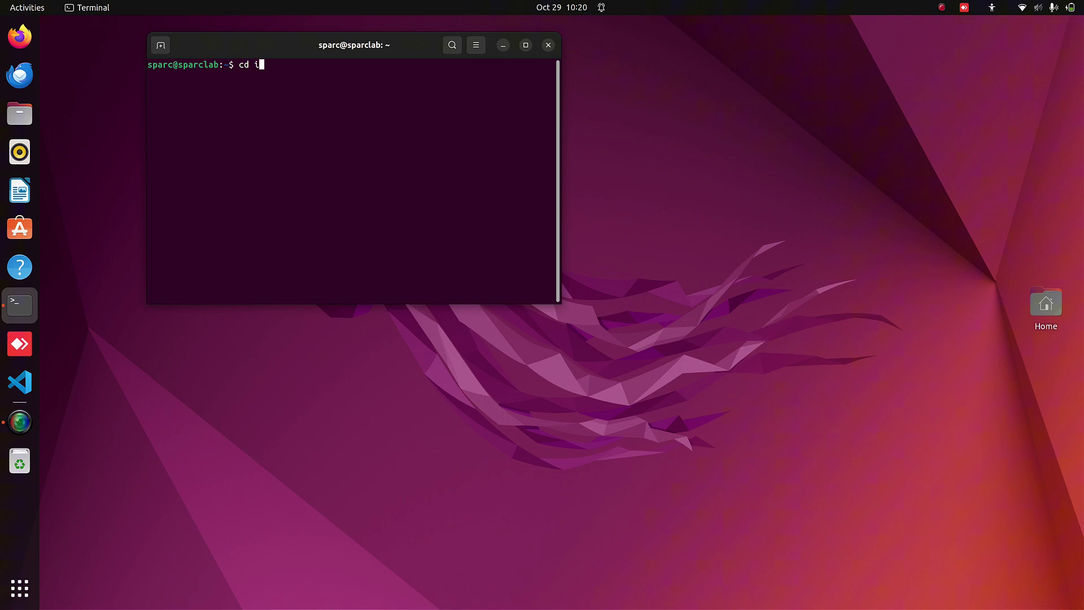
key("Tab")
key("Return")
type("./is")
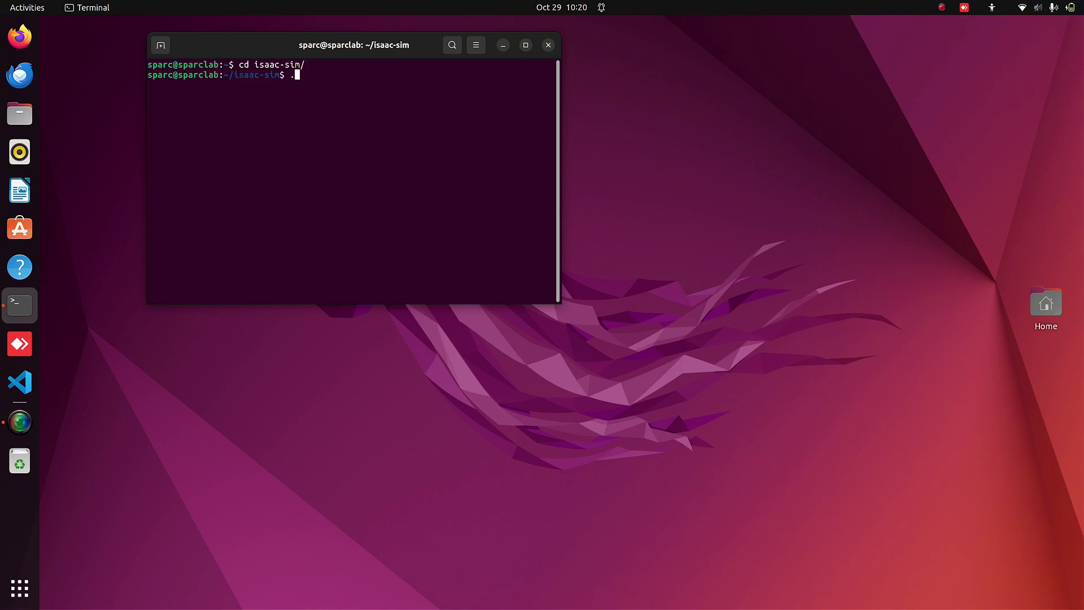
type("a")
key("Tab")
type("se")
key("Tab")
key("Return")
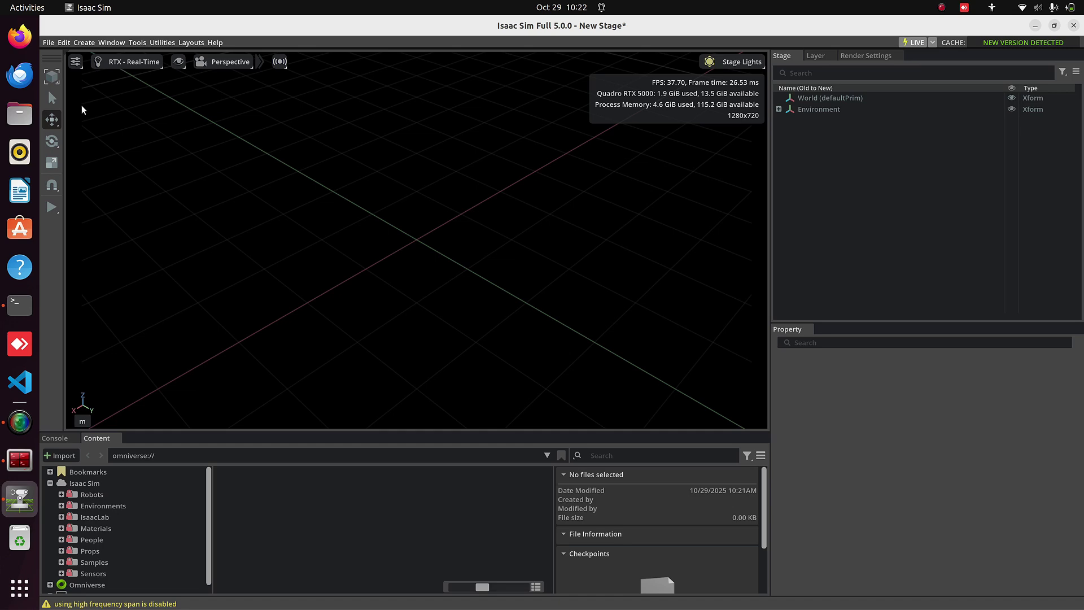
Open turtlebot3.usd from File > Open Recent without saving the new stage.
left_click(48, 43)
mouse_move(107, 122)
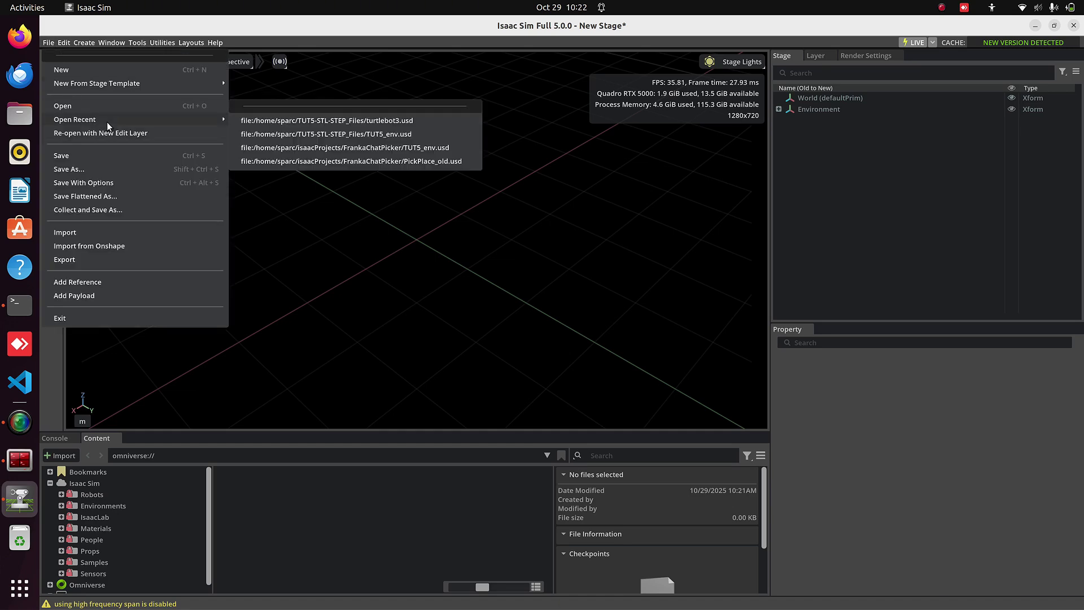
left_click(361, 120)
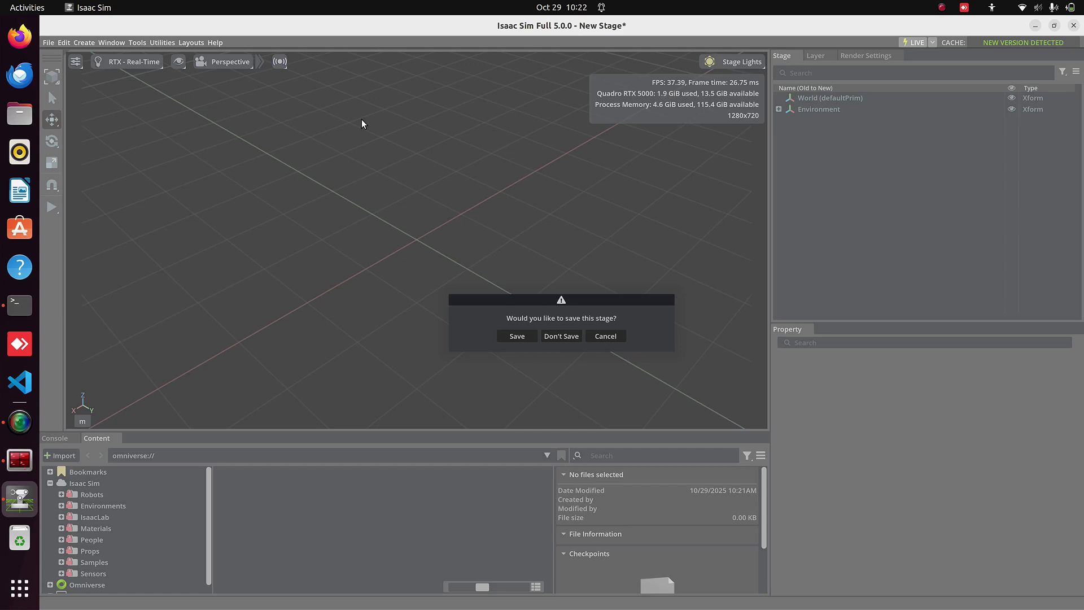
left_click(564, 336)
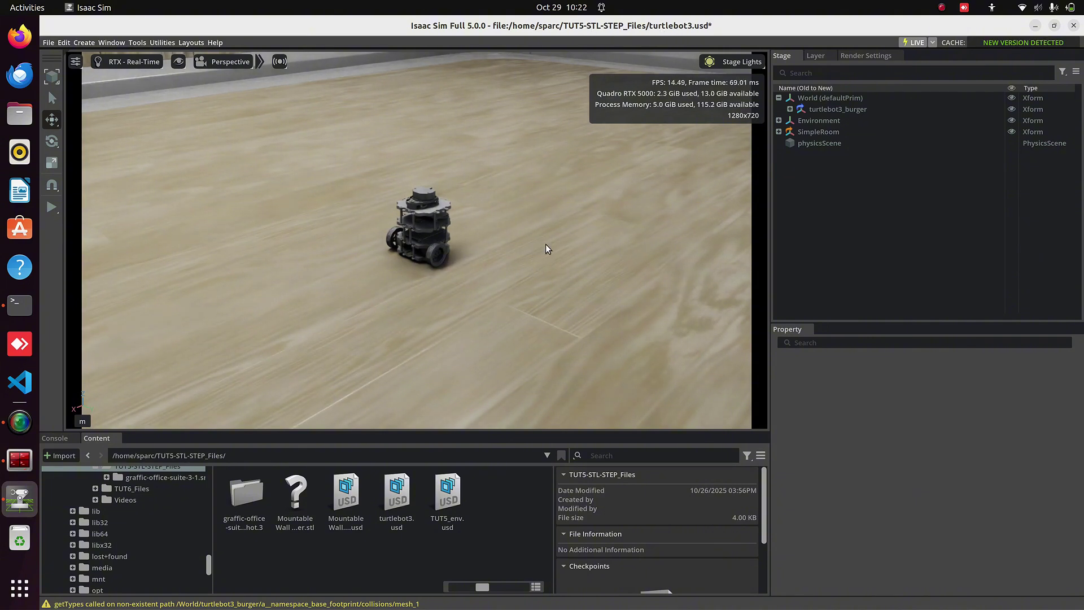
Do a play/stop test, then select wheel_left_joint and show its drive settings (target velocity 100.0).
left_click(52, 212)
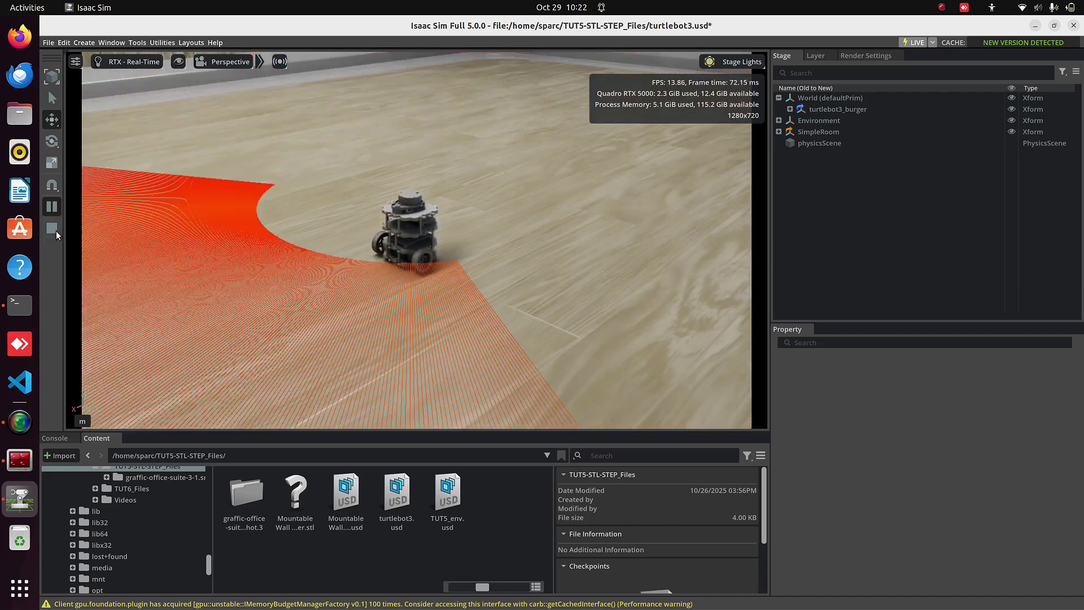
left_click(52, 229)
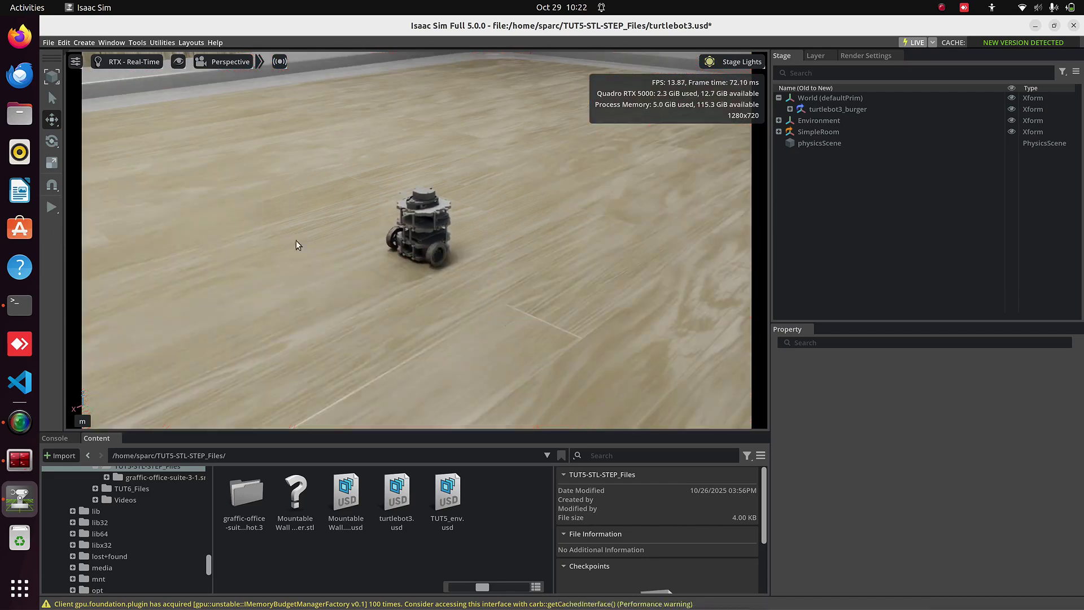
left_click(790, 109)
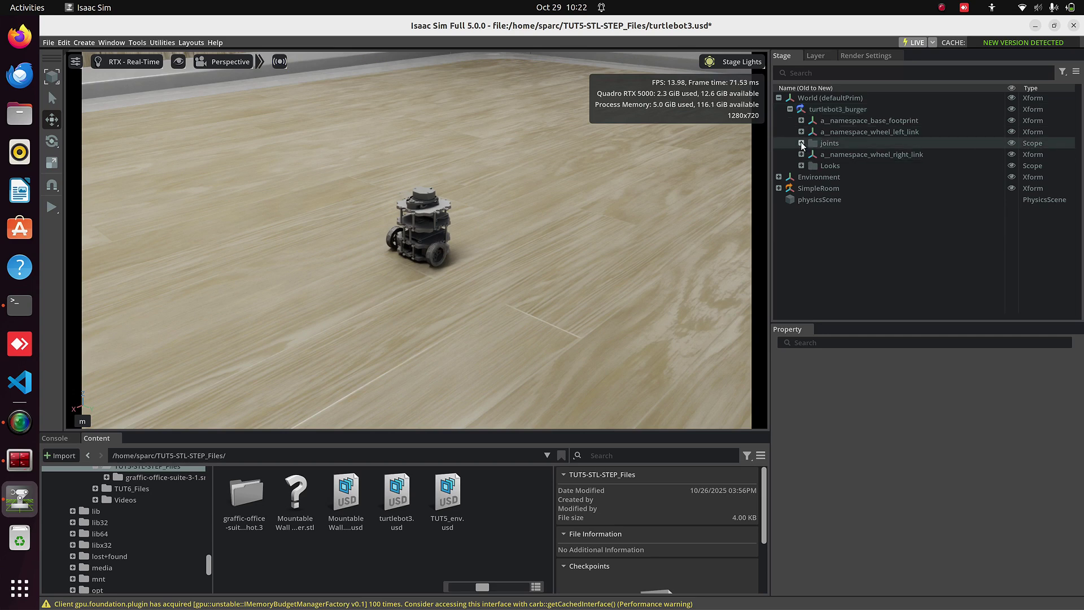
left_click(801, 143)
left_click(858, 157)
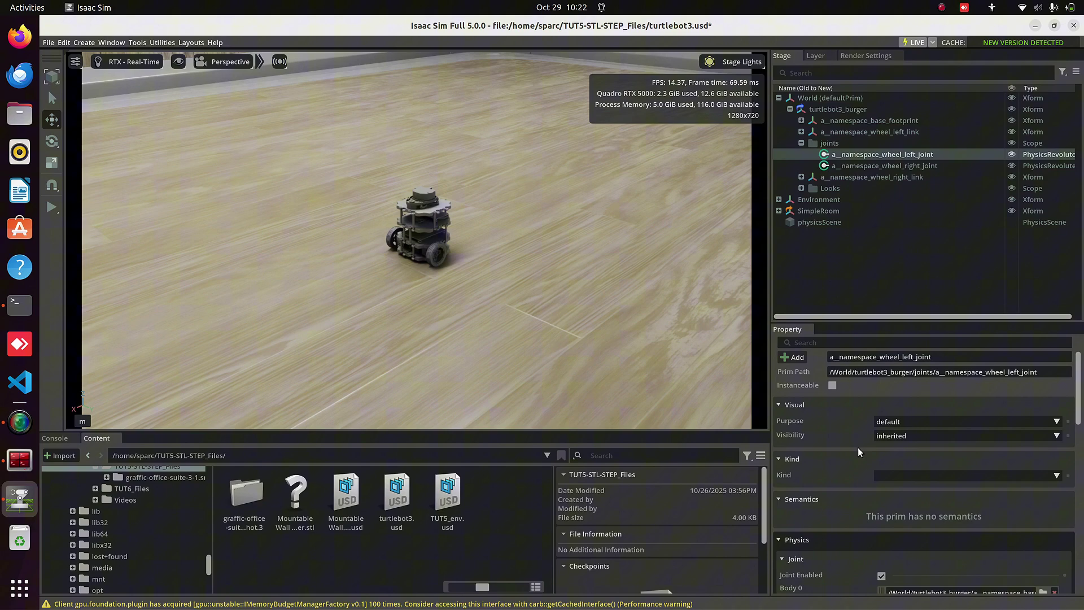
scroll(858, 447, "down", 15)
scroll(858, 447, "down", 4)
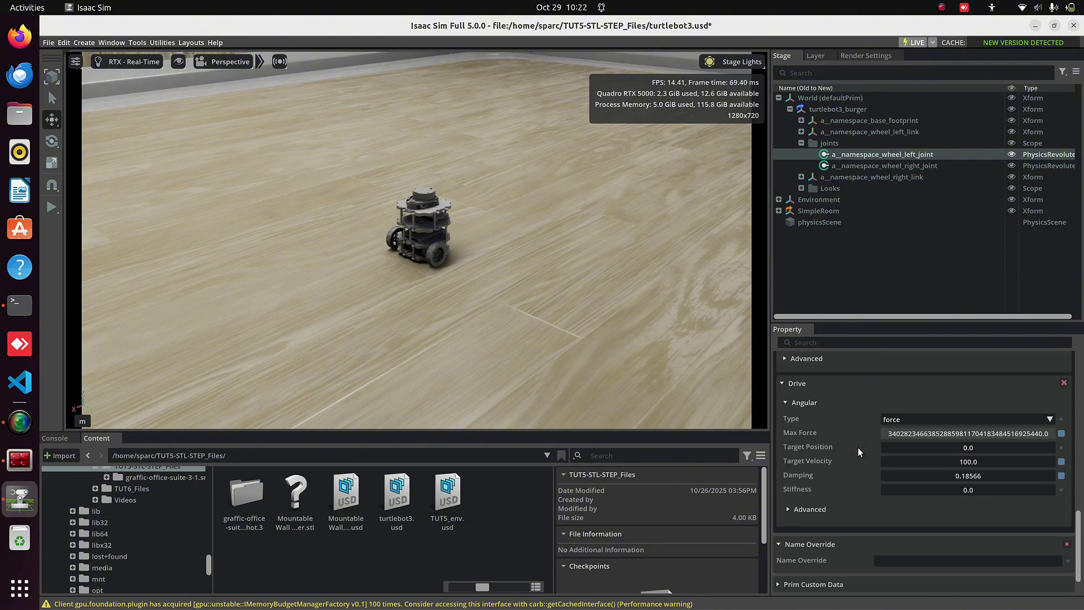
Set Target Velocity to 0 on the left and right wheel joints, then stop the test run.
double_click(970, 461)
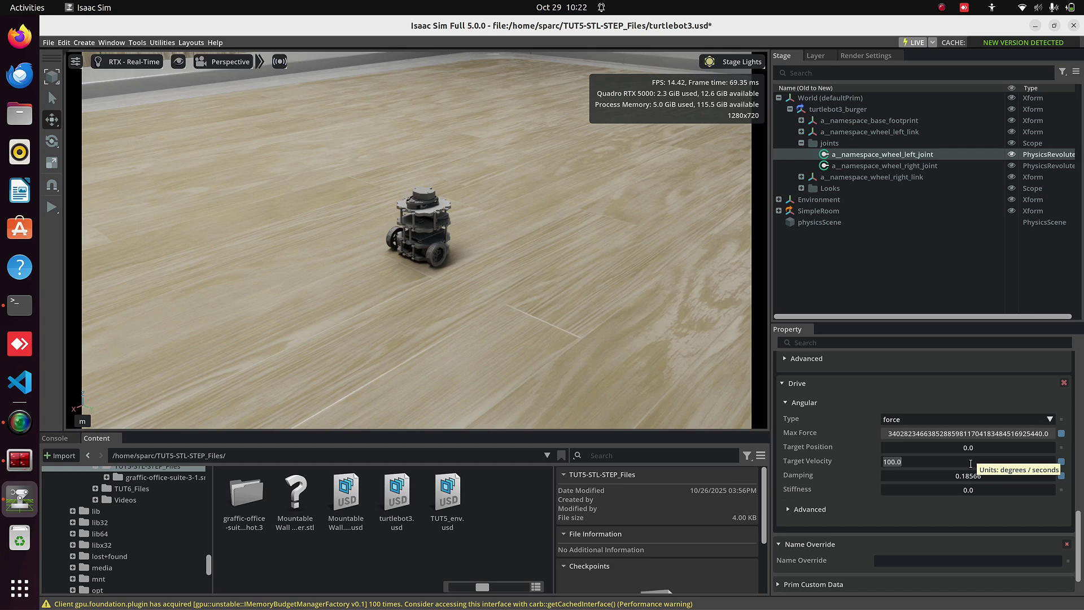
type("0")
key("Return")
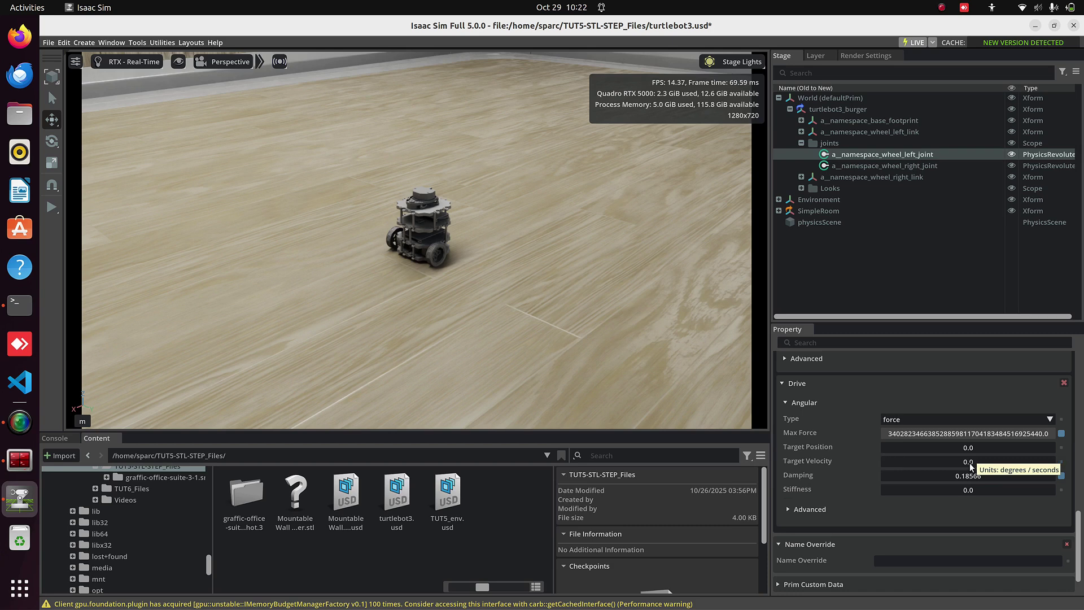
left_click(892, 165)
double_click(978, 444)
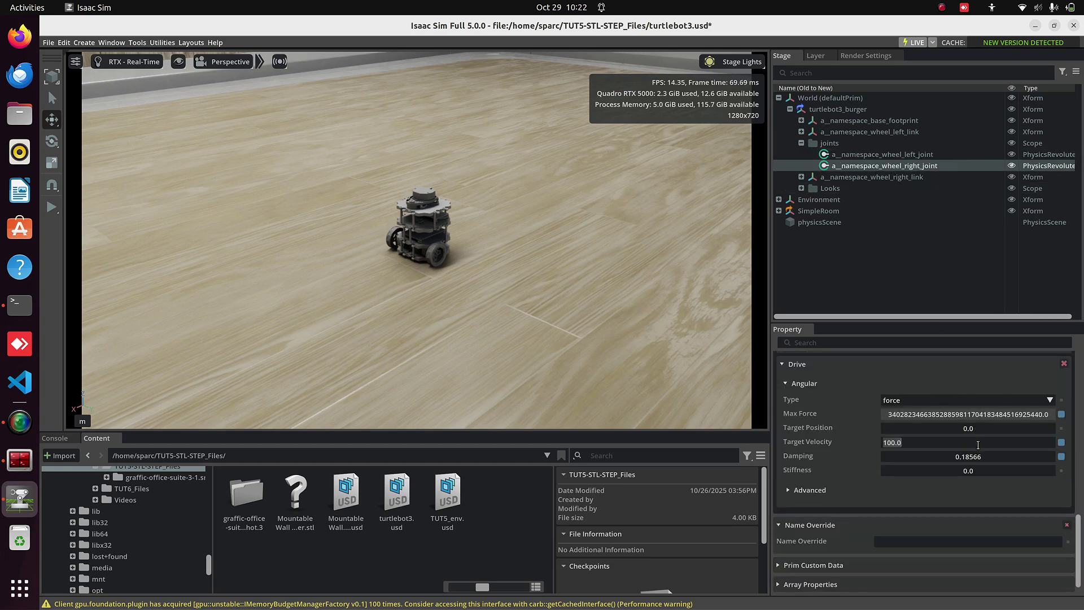
type("0")
key("Return")
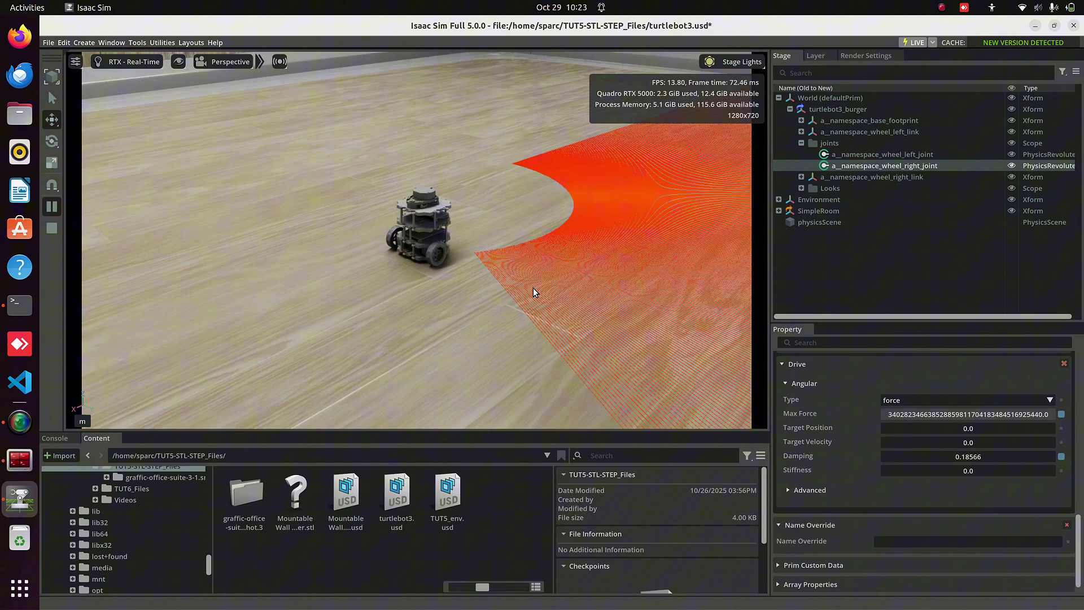
left_click(50, 232)
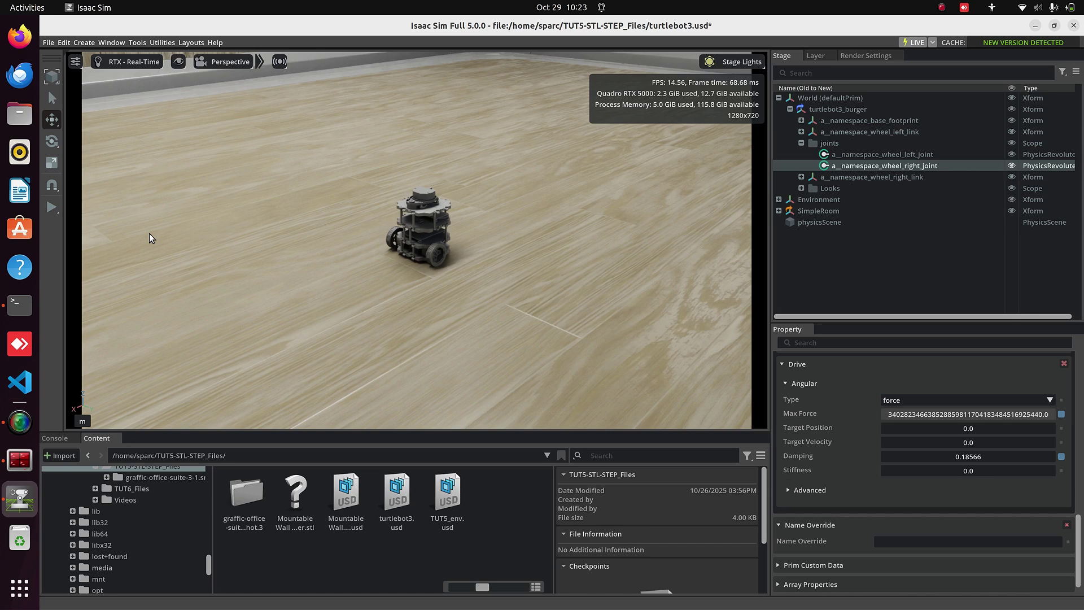
Generate a Differential Controller graph from Tools > Robotics > OmniGraph Controllers with robot prim /World/turtlebot3_burger.
left_click(136, 42)
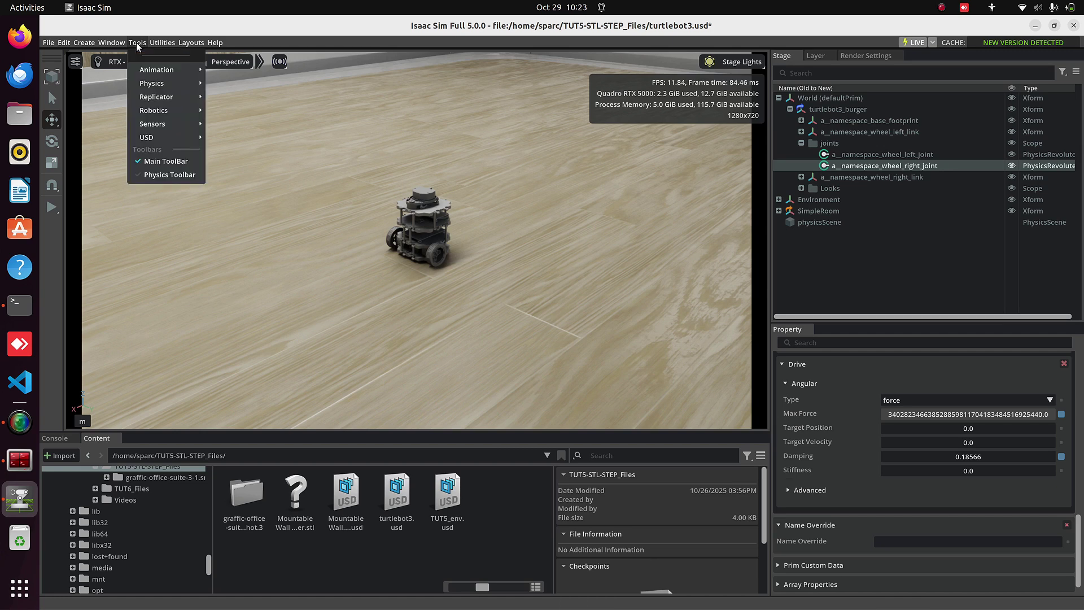
mouse_move(158, 111)
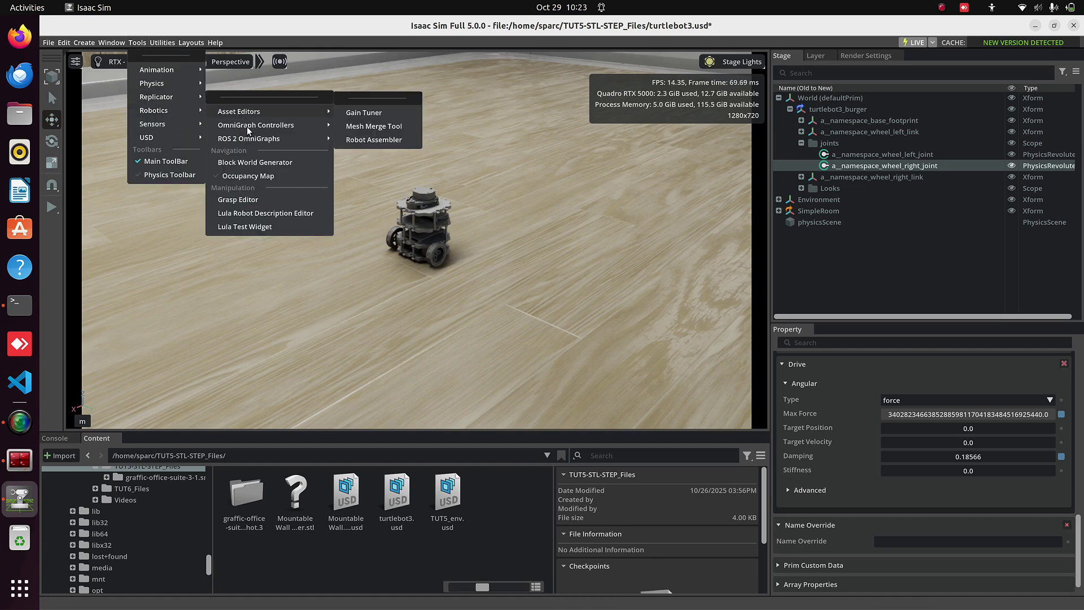
mouse_move(255, 129)
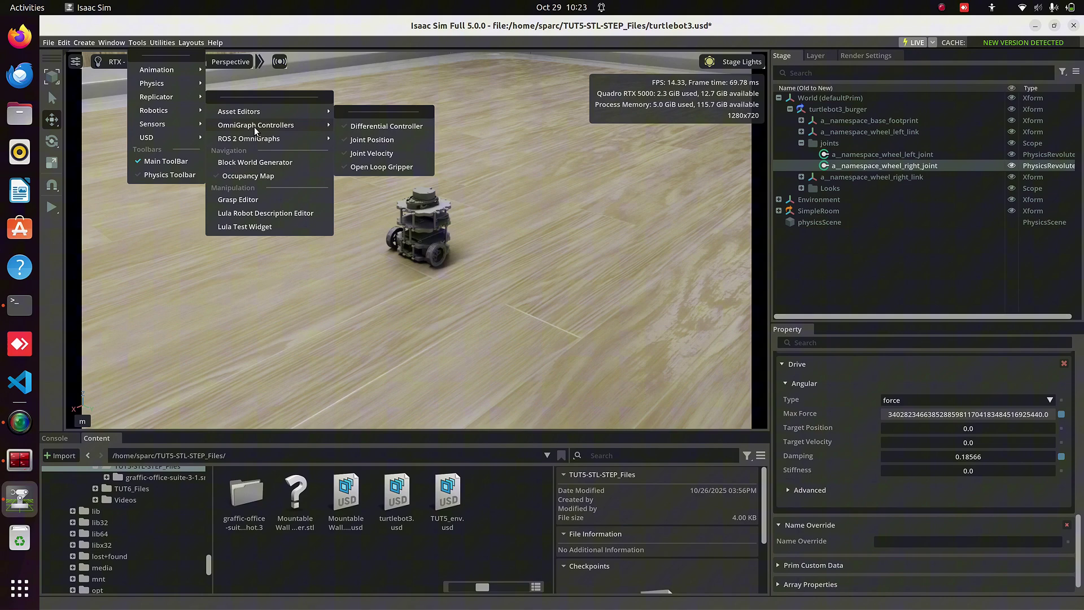
left_click(380, 127)
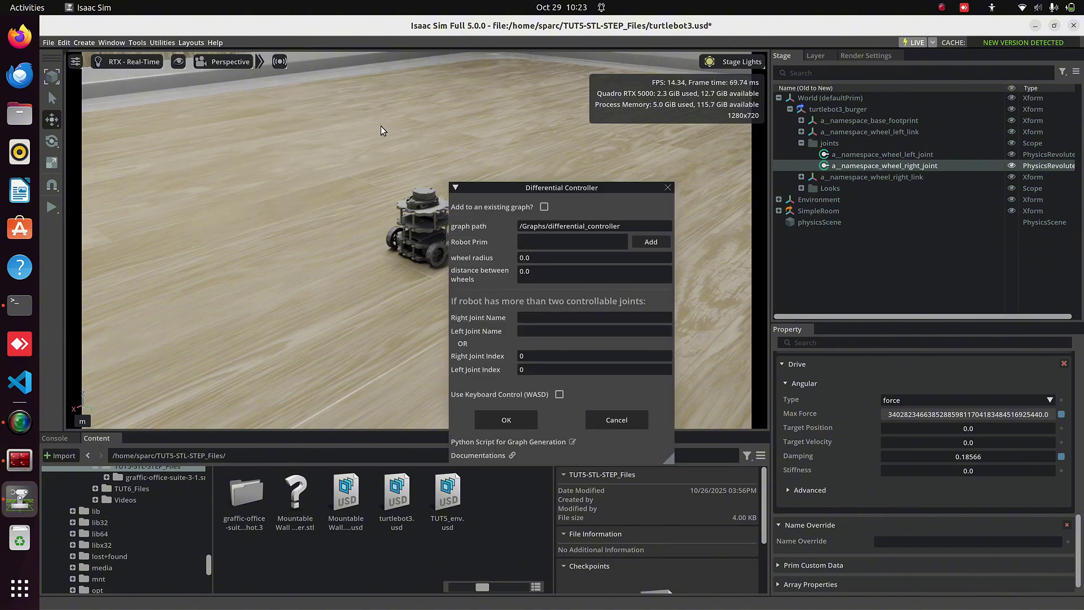
left_click(651, 242)
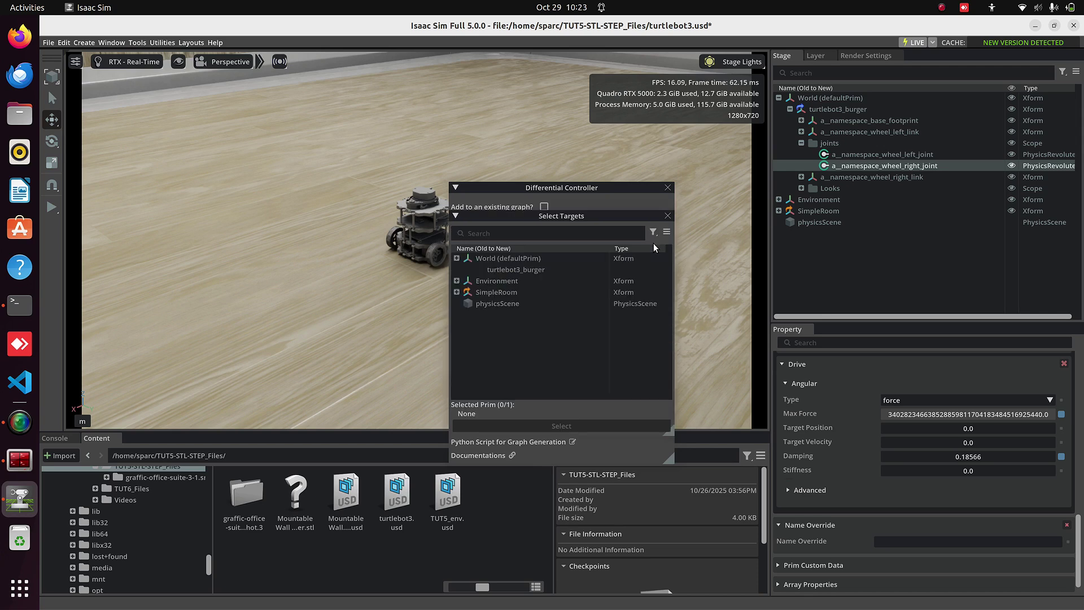
left_click(529, 271)
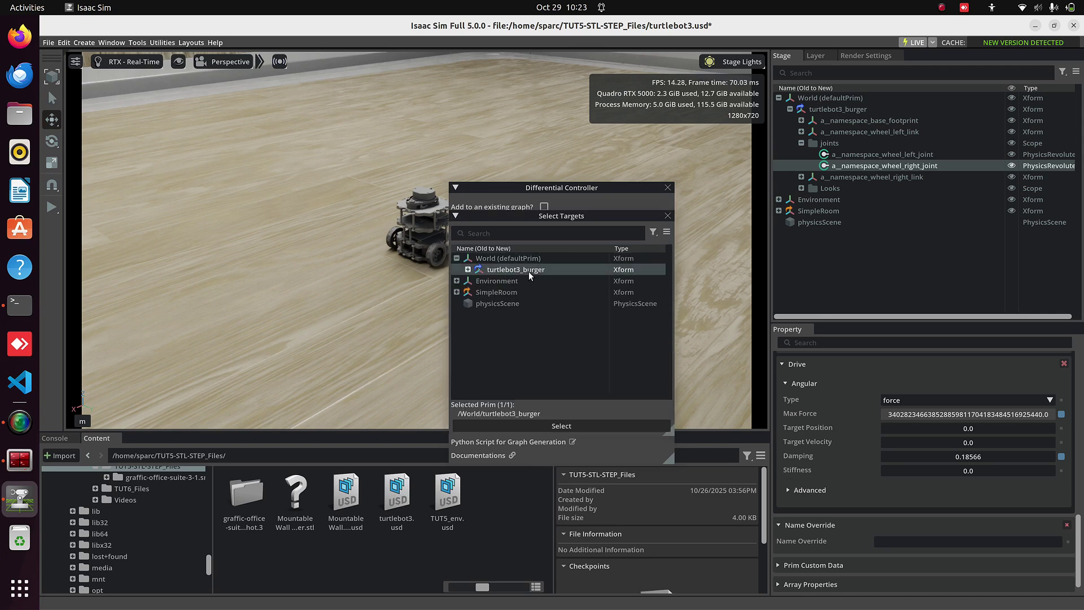
left_click(575, 422)
left_click(506, 419)
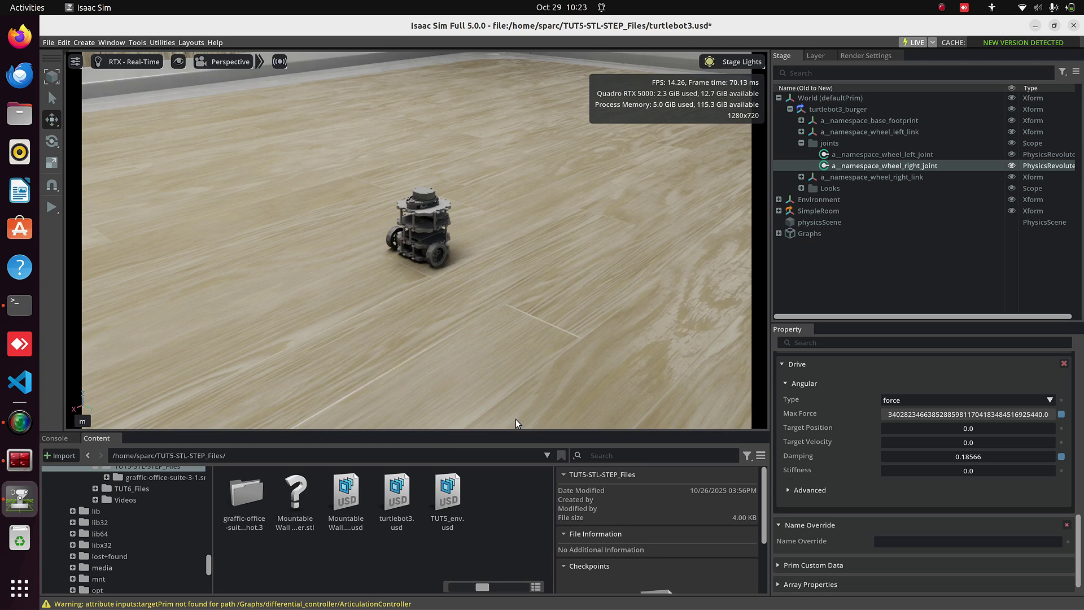
Open differential_controller in an enlarged Action Graph editor to inspect it, then delete that graph.
left_click(778, 234)
left_click(814, 246)
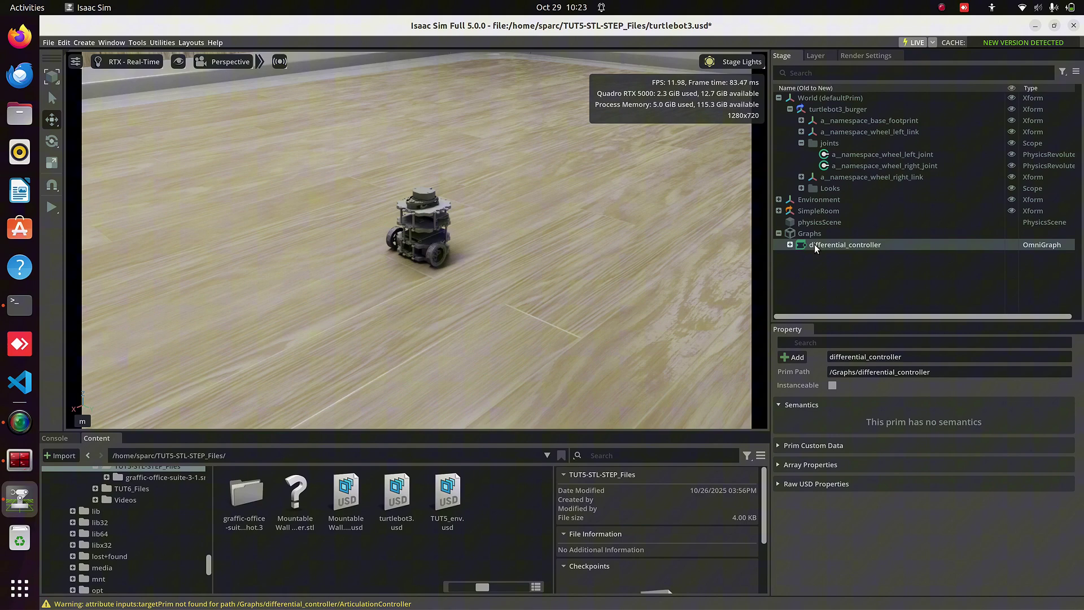
right_click(815, 247)
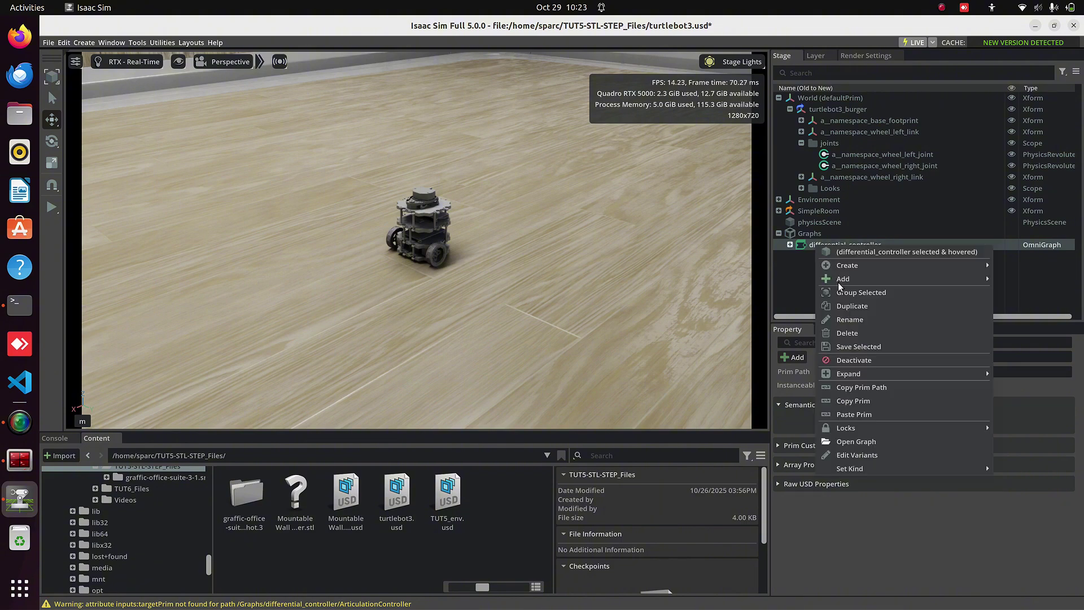
left_click(845, 443)
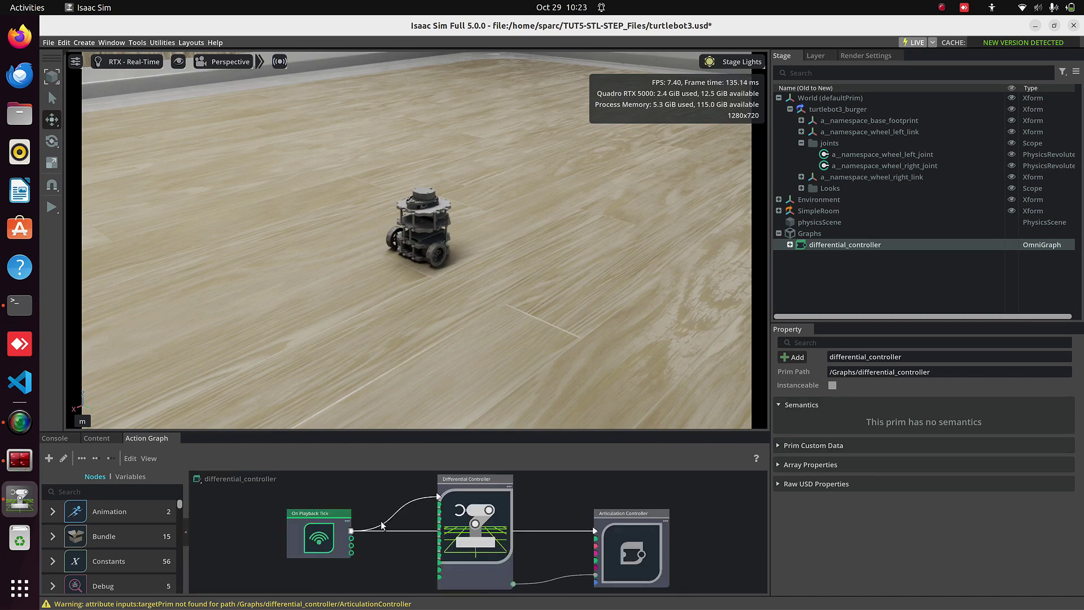
left_click_drag(490, 432, 490, 266)
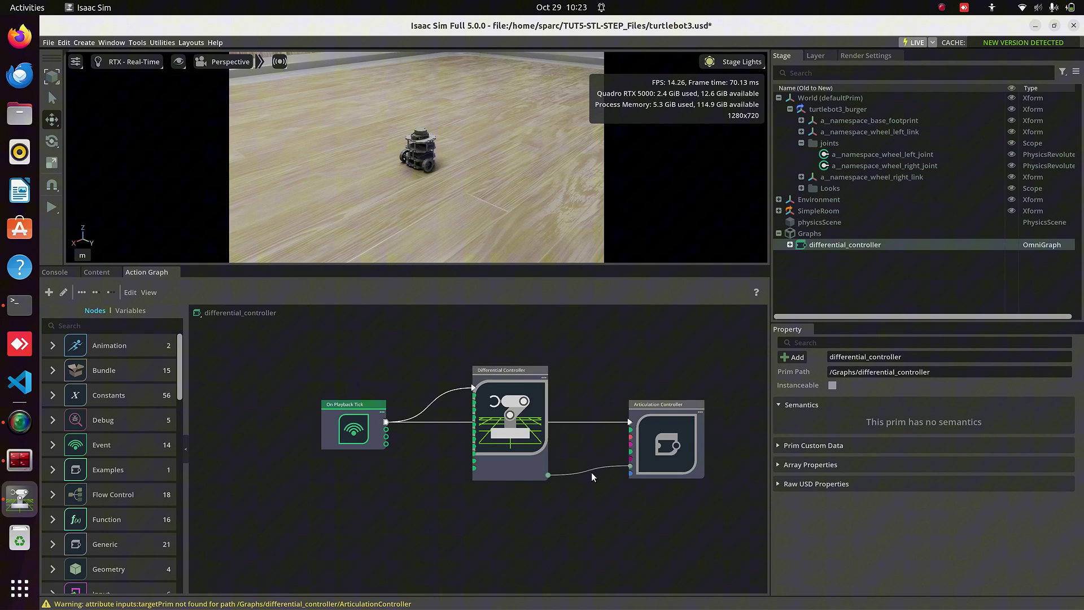
right_click(822, 248)
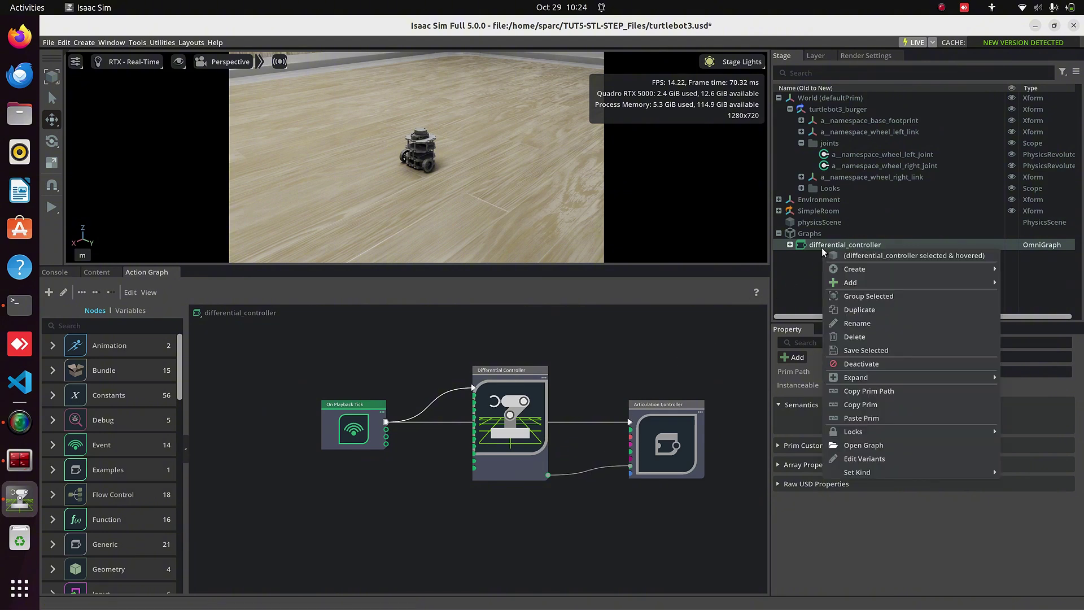
left_click(861, 338)
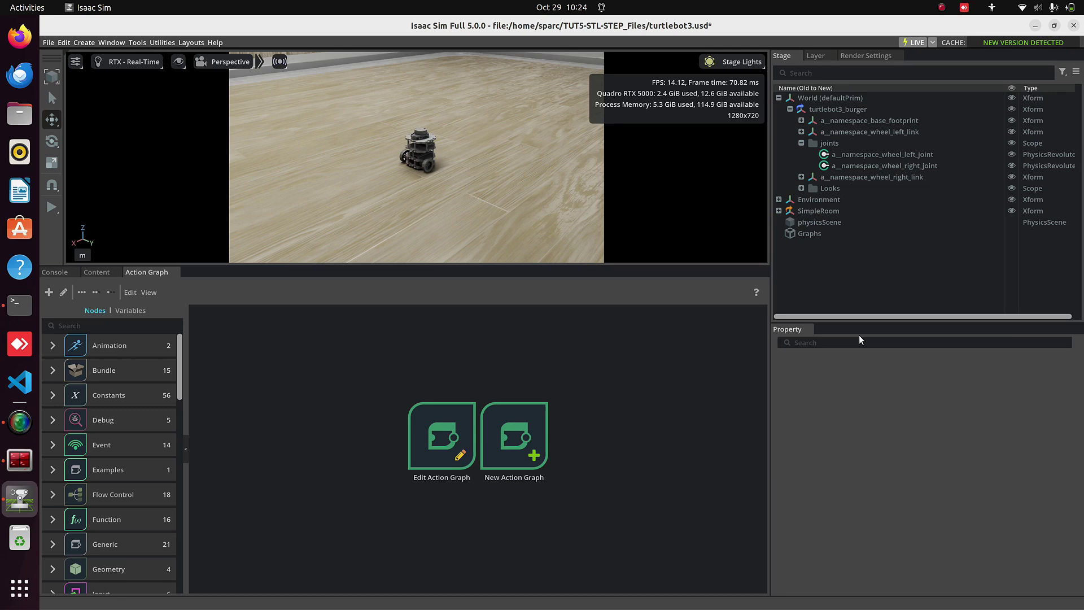
Create a new Action Graph via Create > Visual Scripting and move it under Graphs.
right_click(810, 233)
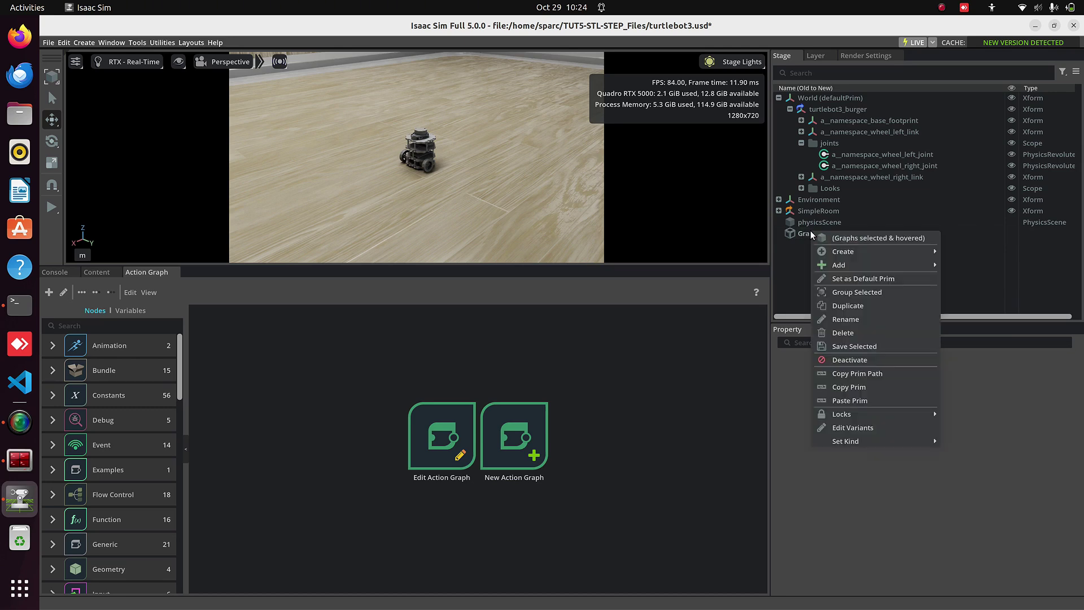
right_click(804, 259)
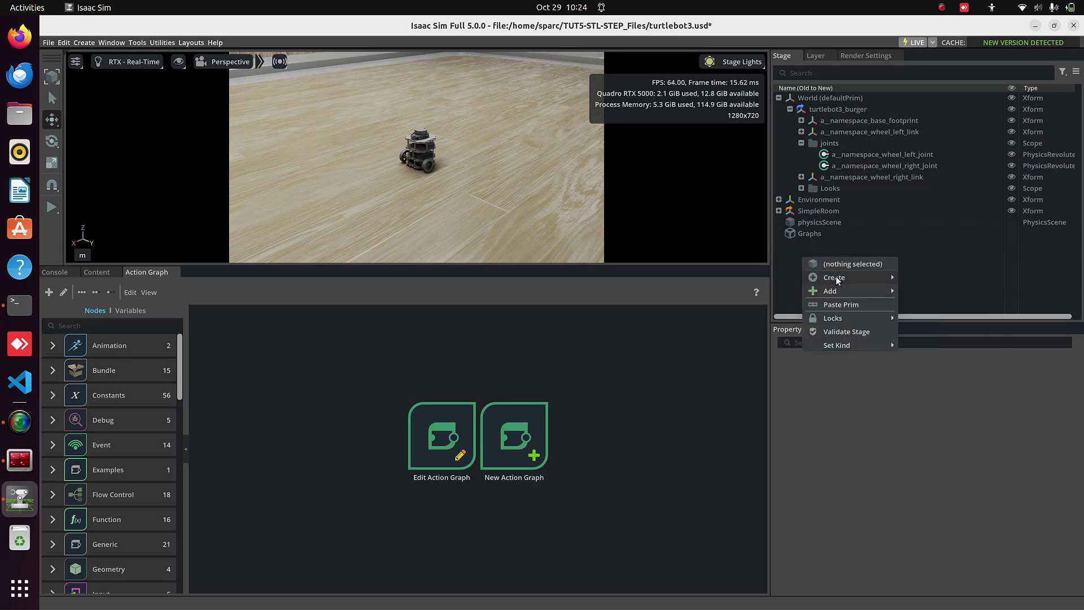
mouse_move(841, 277)
mouse_move(944, 373)
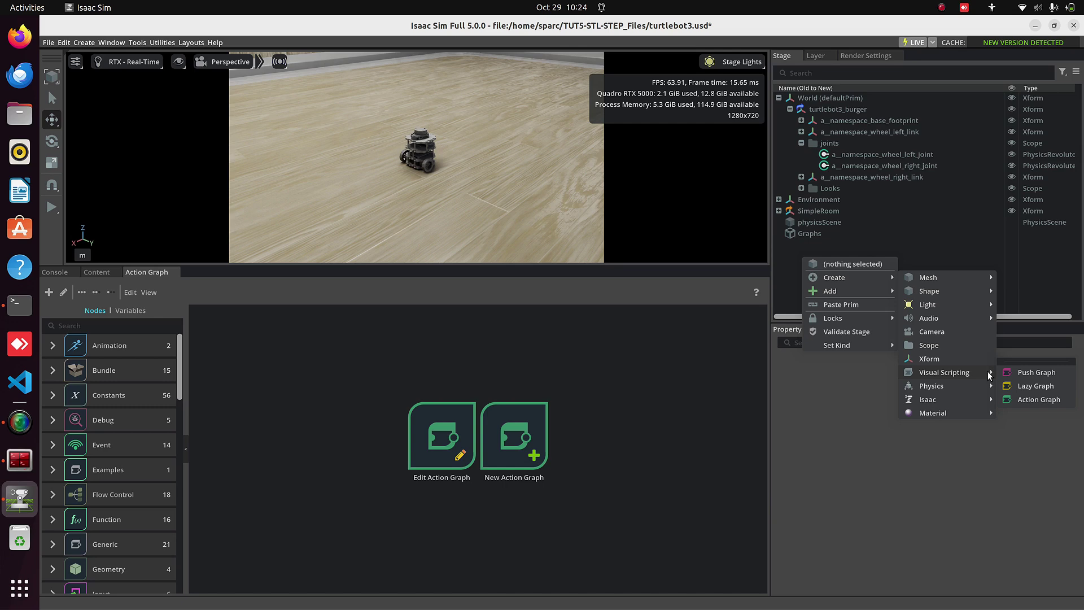
left_click(1032, 401)
left_click_drag(813, 200, 804, 244)
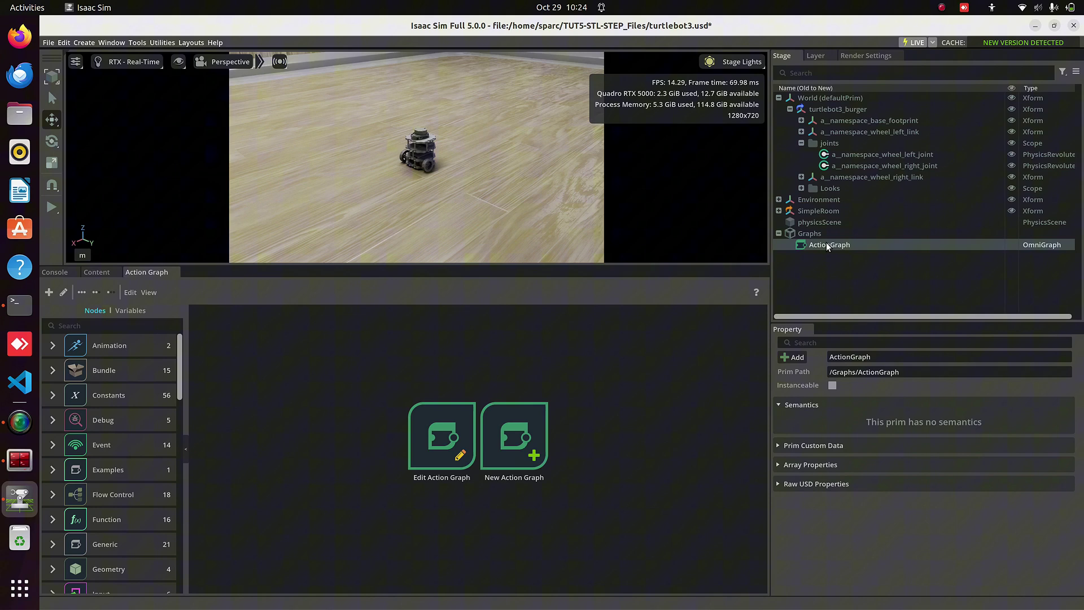
Rename the ActionGraph to Differential_Drive.
right_click(825, 242)
left_click(844, 315)
type("Diffe")
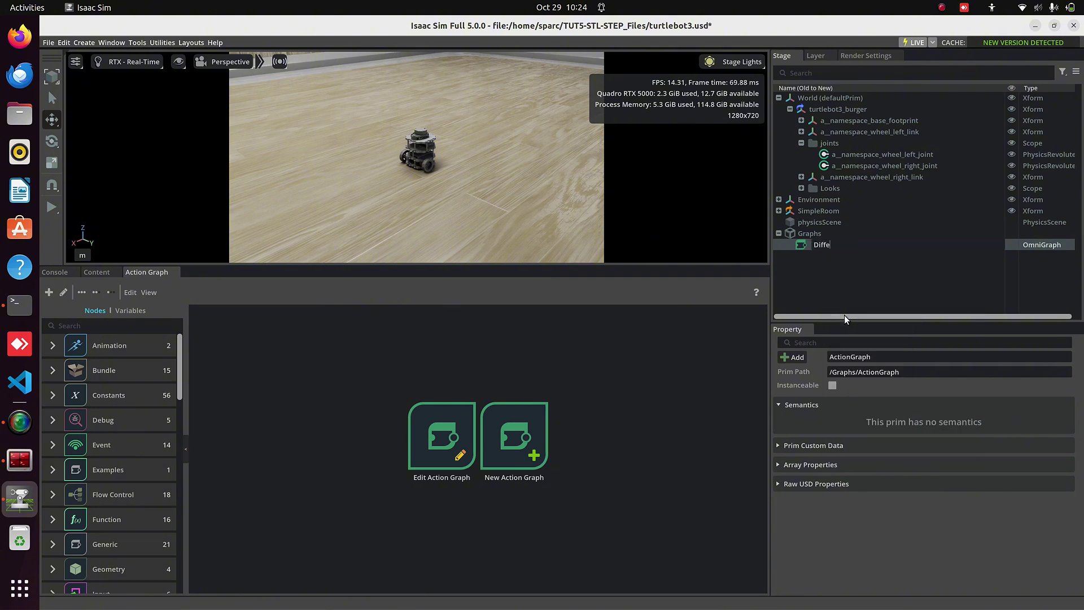
type("rential_Drive")
key("Return")
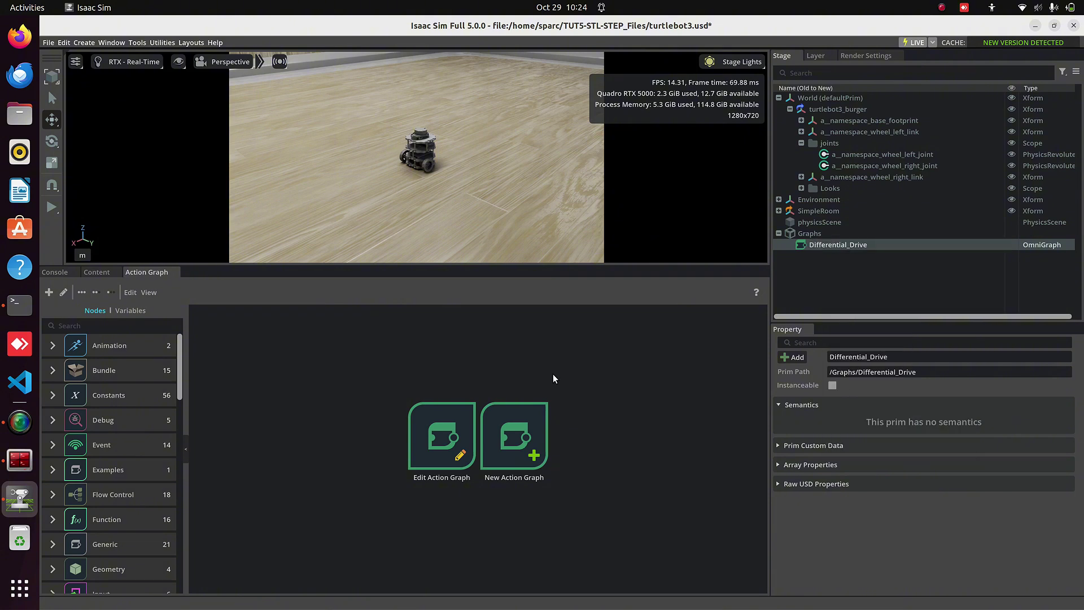
Add On Playback Tick and ROS2 Context nodes to the Differential_Drive graph.
left_click(434, 440)
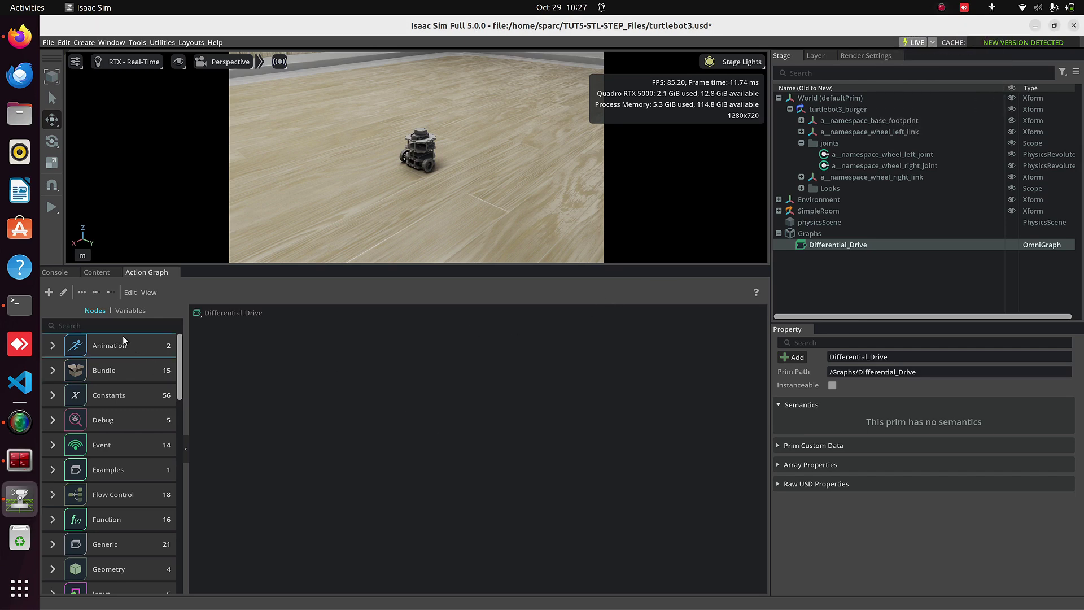
left_click(121, 327)
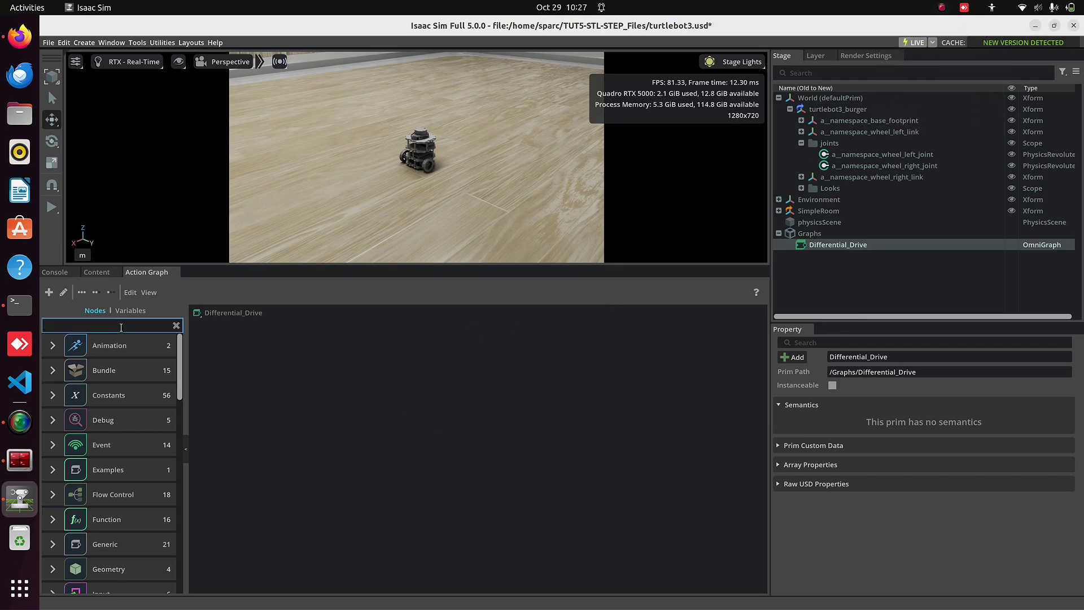
type("on pla")
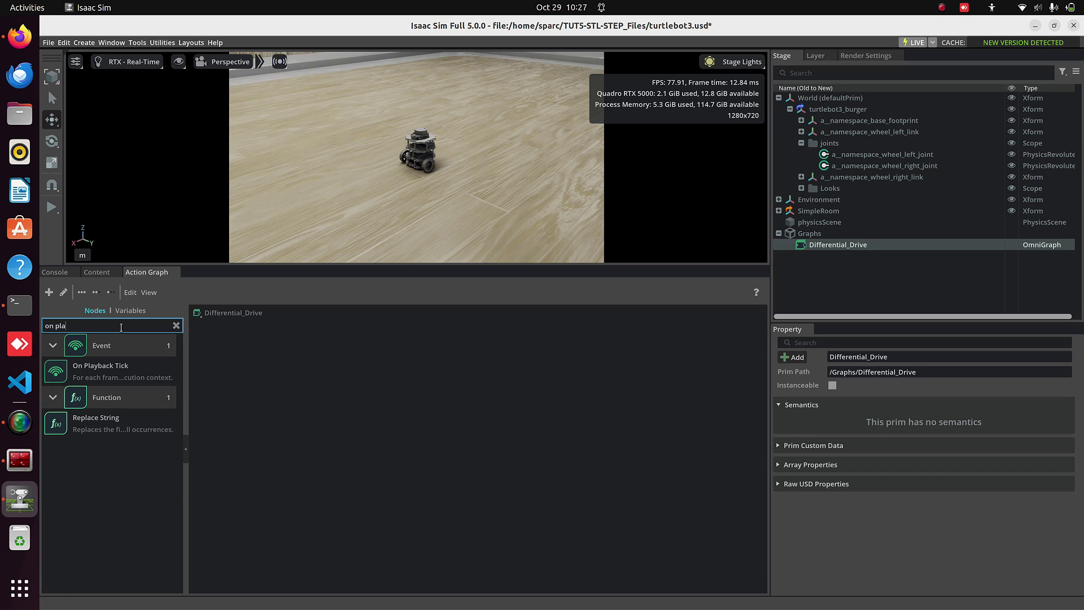
left_click_drag(104, 370, 275, 425)
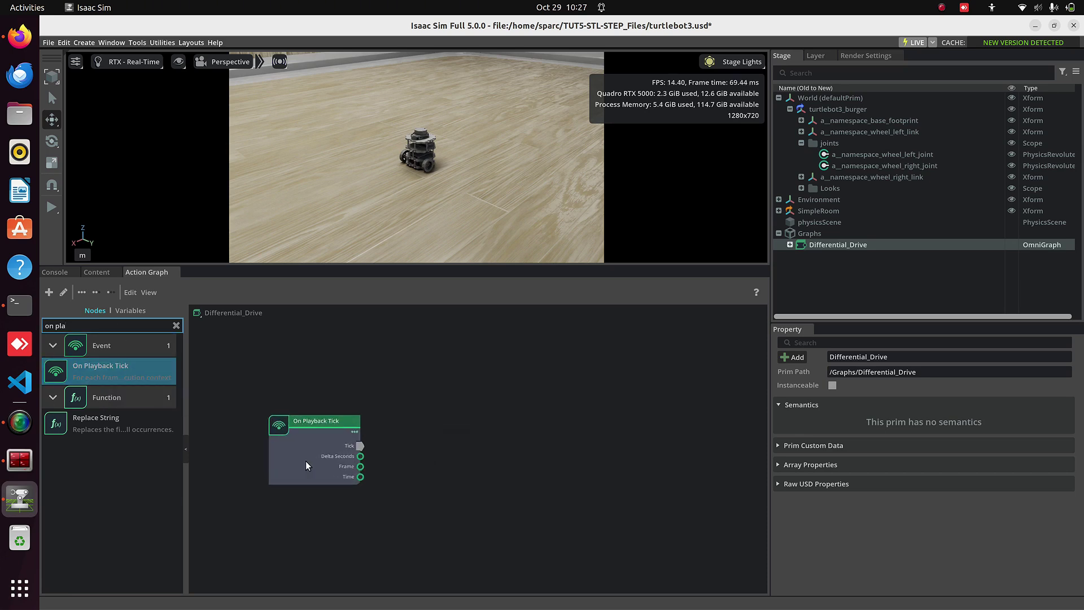
left_click(86, 324)
key("BackSpace")
key("BackSpace")
key("BackSpace")
key("BackSpace")
key("BackSpace")
key("BackSpace")
type("ro")
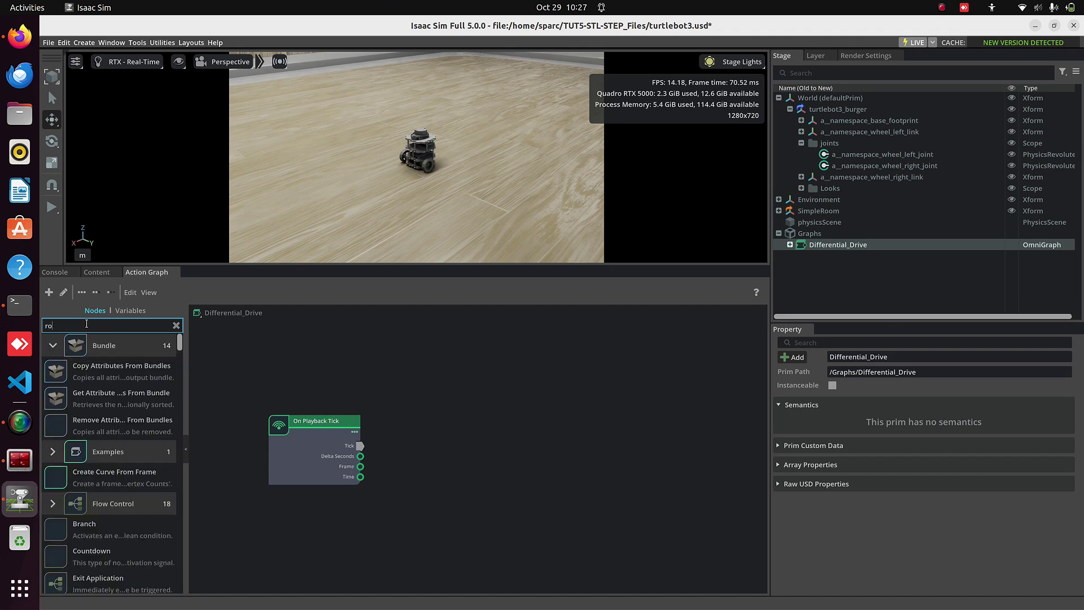
type("s2 conte")
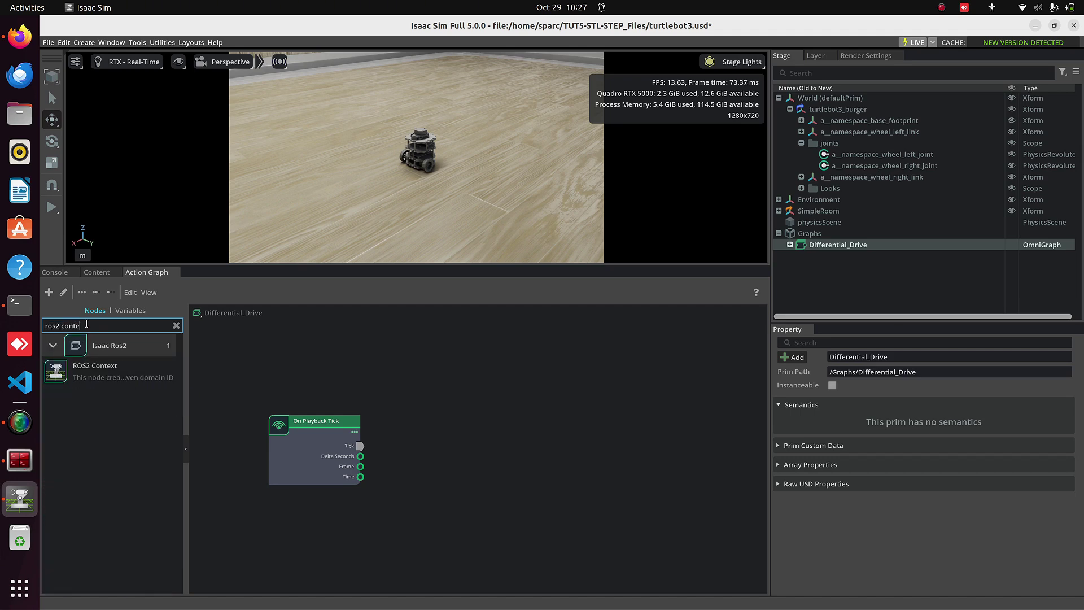
left_click_drag(136, 371, 298, 354)
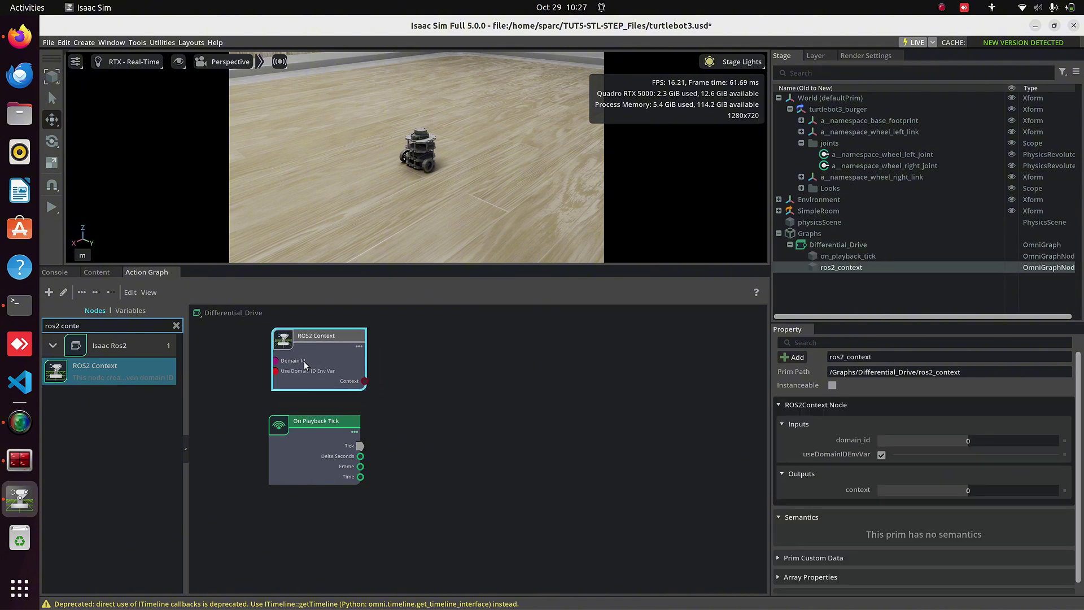
Add a ROS2 Subscribe Twist node and wire ROS2 Context into its Context input.
left_click_drag(92, 327, 45, 325)
type("ros2")
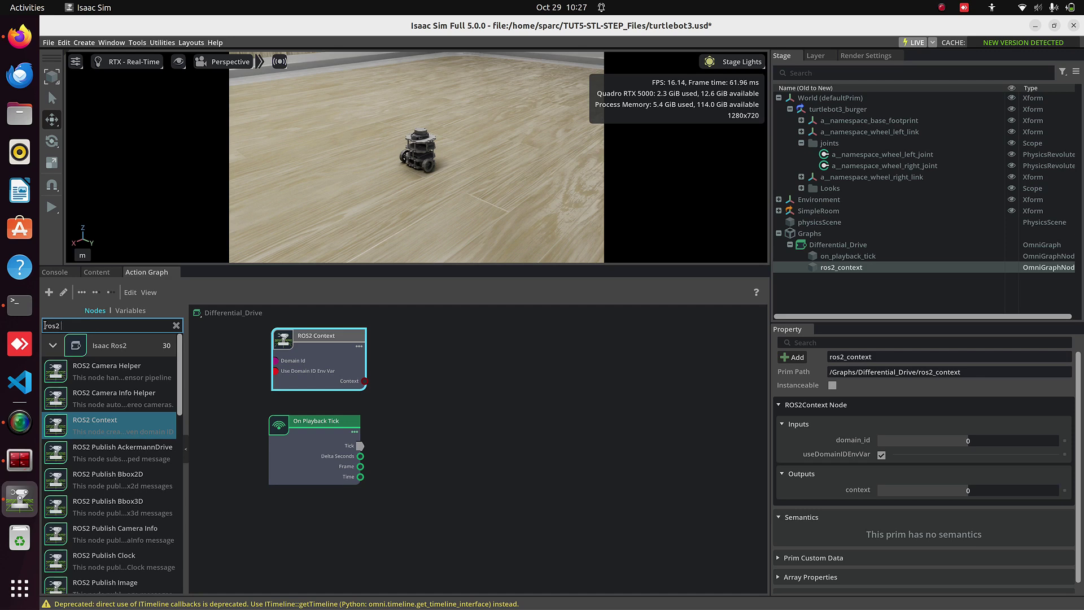
type(" sus")
key("BackSpace")
type("b")
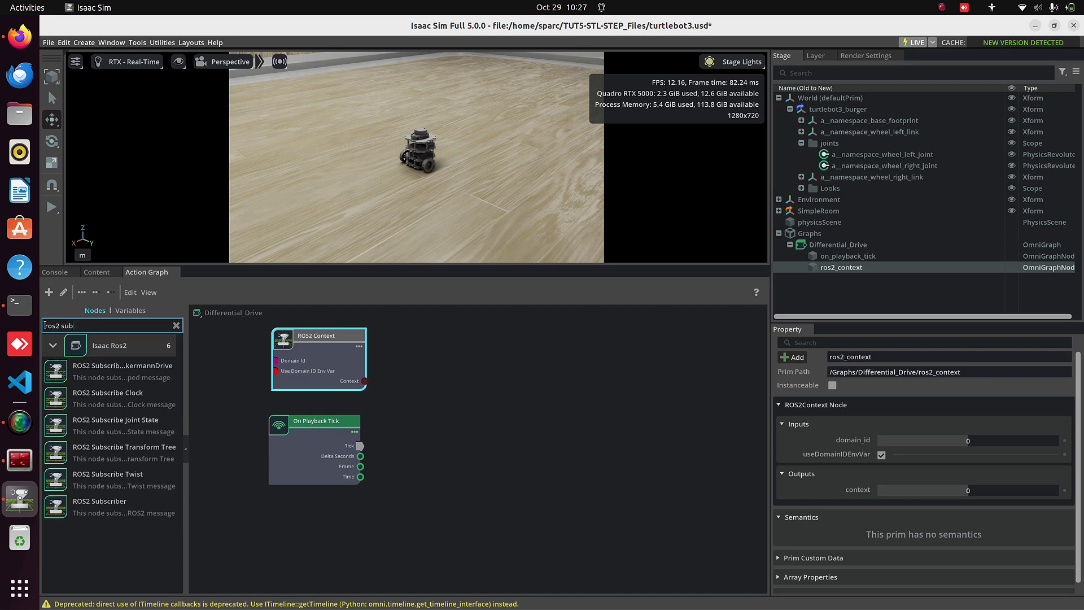
left_click_drag(99, 481, 482, 365)
left_click_drag(524, 412, 519, 364)
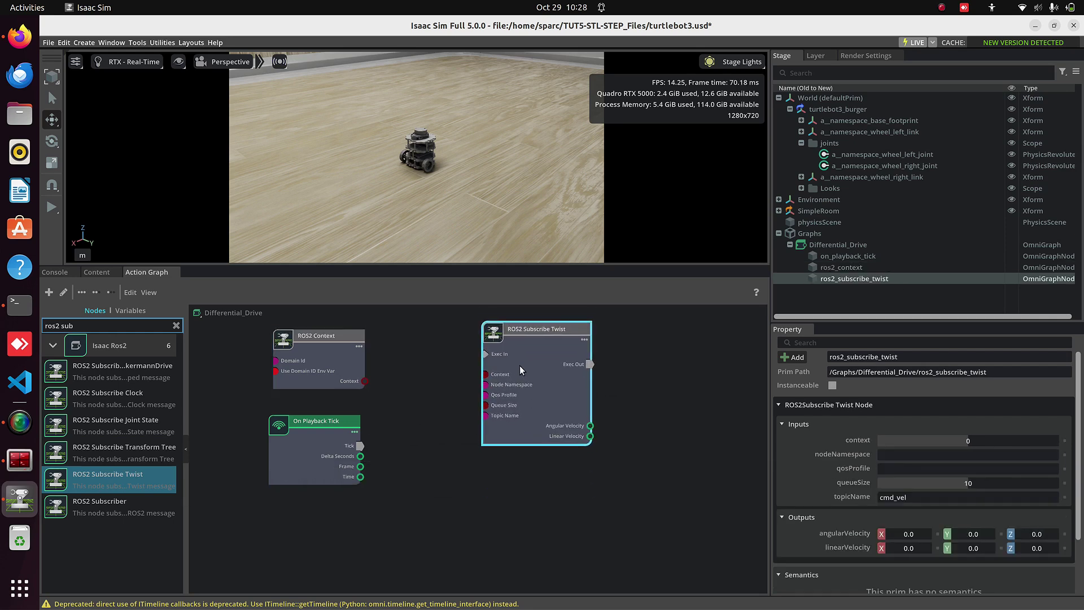
left_click_drag(364, 381, 362, 446)
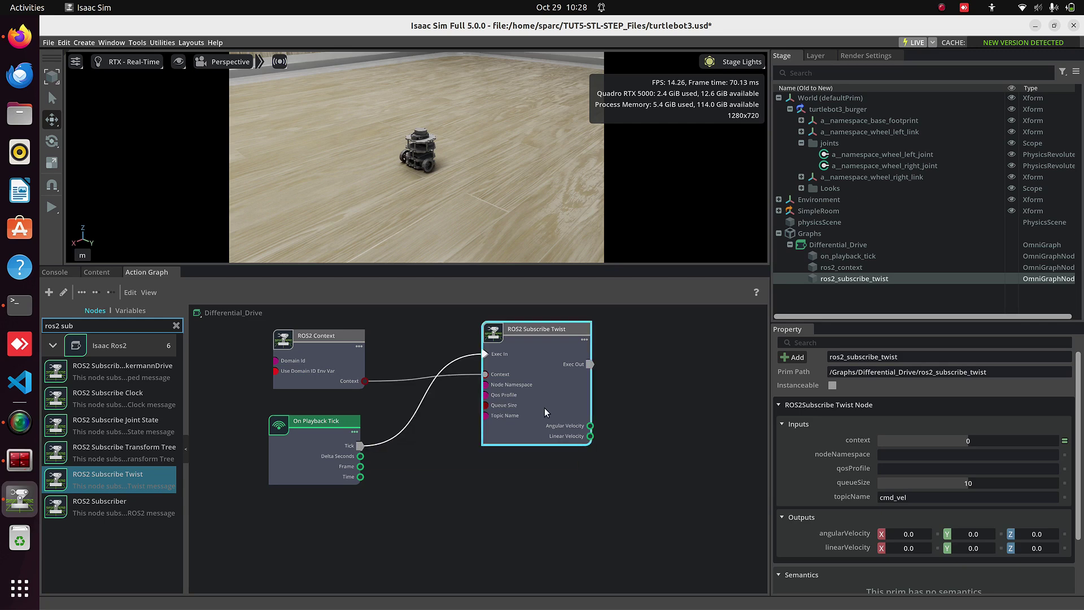
Add a Differential Controller node to the graph.
left_click_drag(544, 408, 518, 434)
left_click(98, 326)
key("BackSpace")
key("BackSpace")
key("BackSpace")
key("BackSpace")
key("BackSpace")
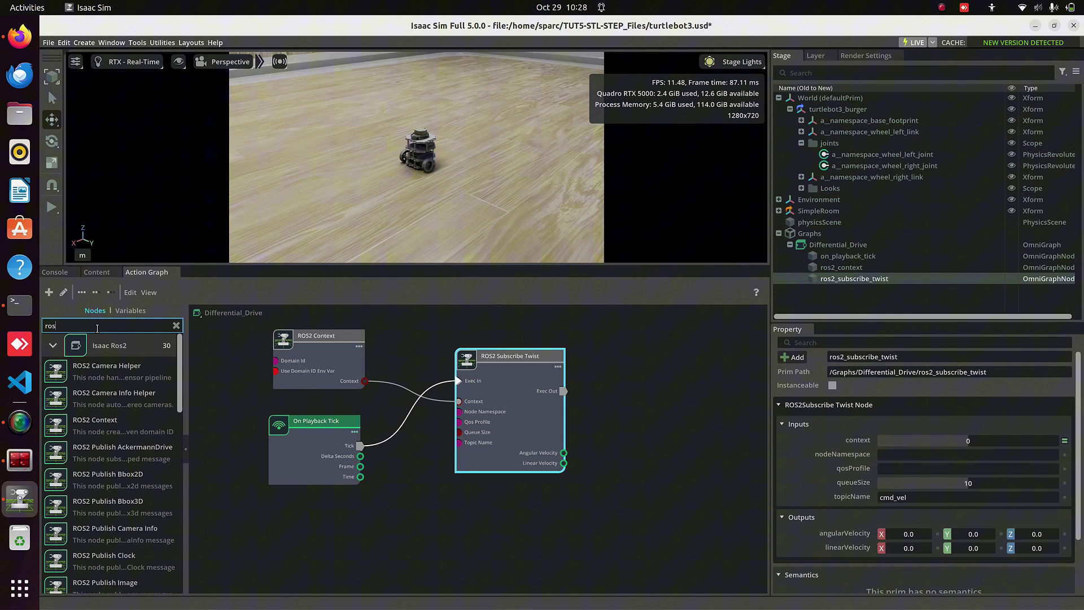
key("BackSpace")
key("BackSpace")
key("BackSpace")
type("differen")
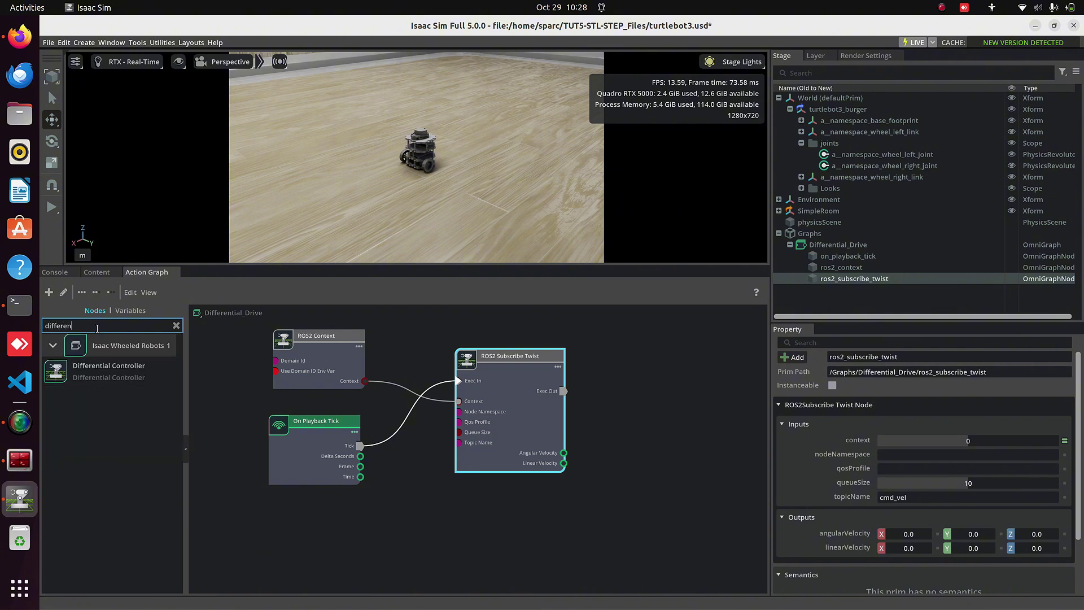
left_click_drag(107, 370, 708, 344)
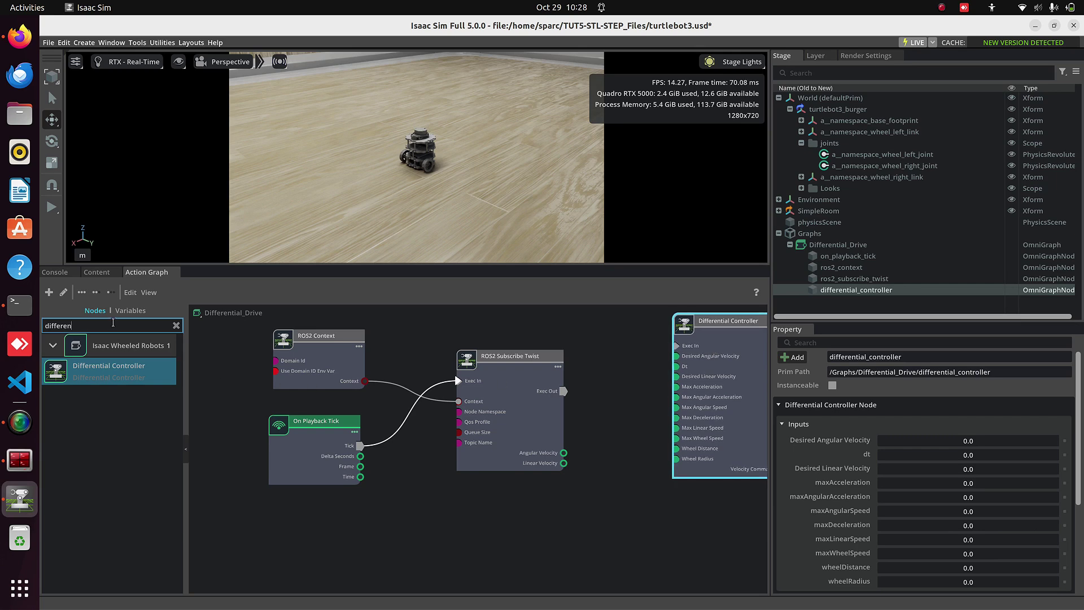
Add an Articulation Controller node and move it clear of the Differential Controller.
key("BackSpace")
key("BackSpace")
key("BackSpace")
key("BackSpace")
key("BackSpace")
key("BackSpace")
key("BackSpace")
key("BackSpace")
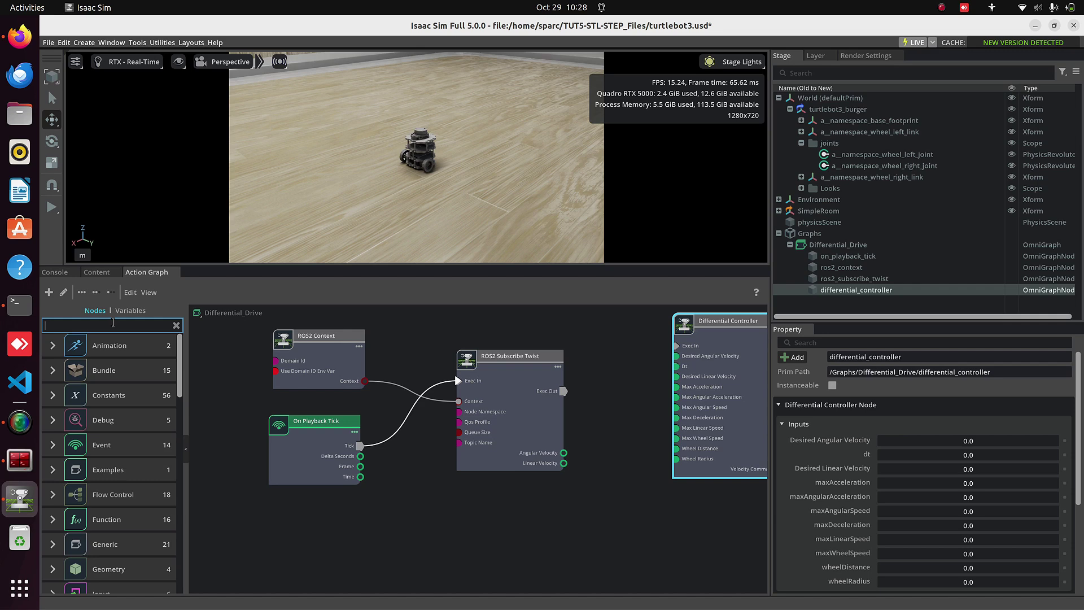
type("articulation")
left_click(87, 377)
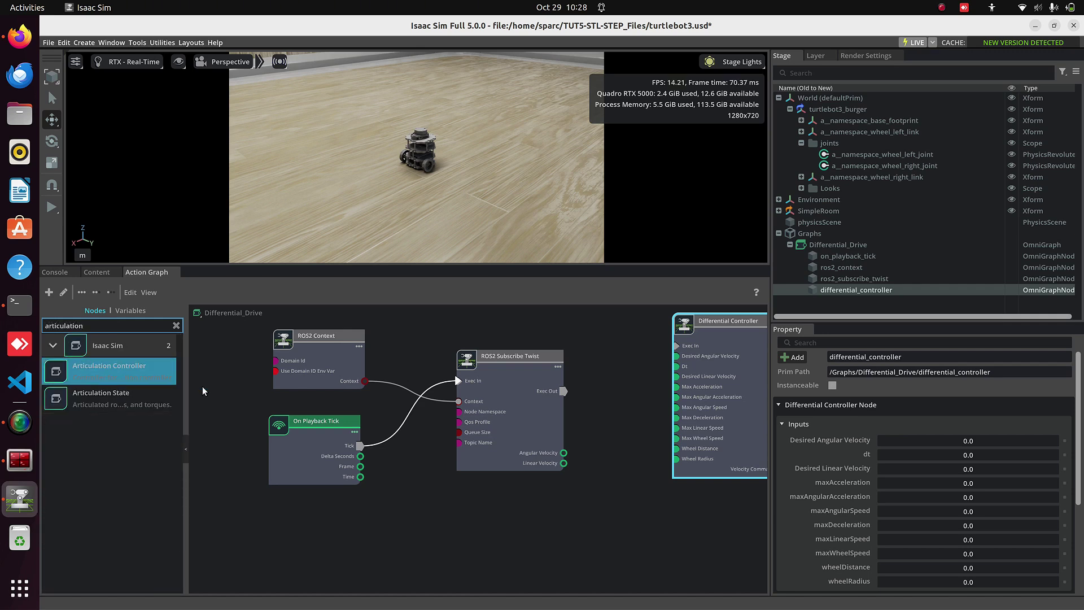
left_click_drag(204, 390, 570, 311)
middle_click_drag(643, 383, 540, 444)
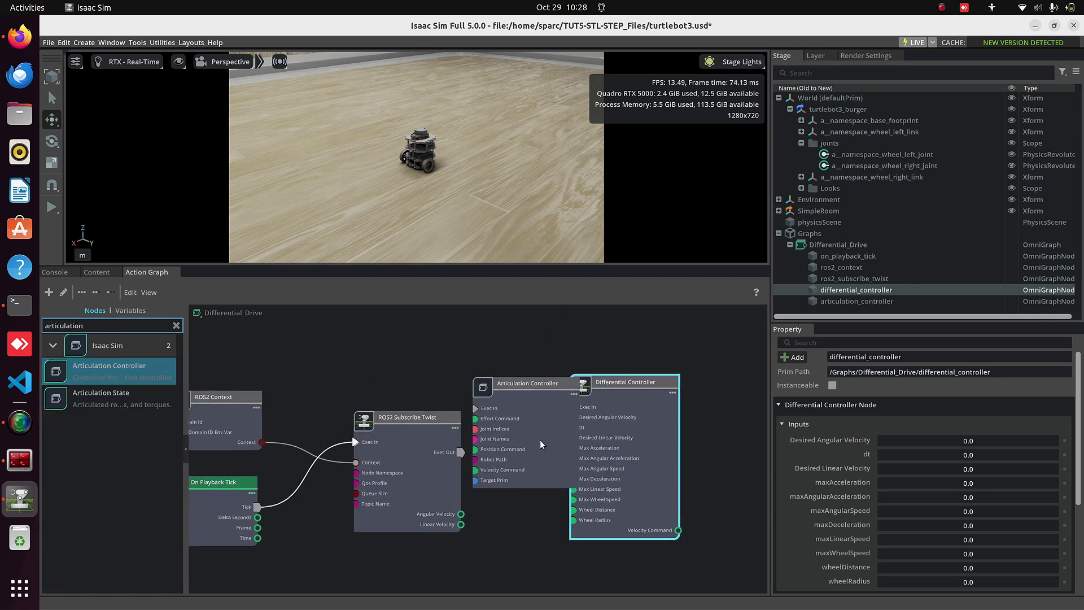
left_click_drag(541, 444, 654, 310)
left_click(642, 460)
left_click_drag(642, 460, 644, 471)
left_click_drag(572, 339, 621, 128)
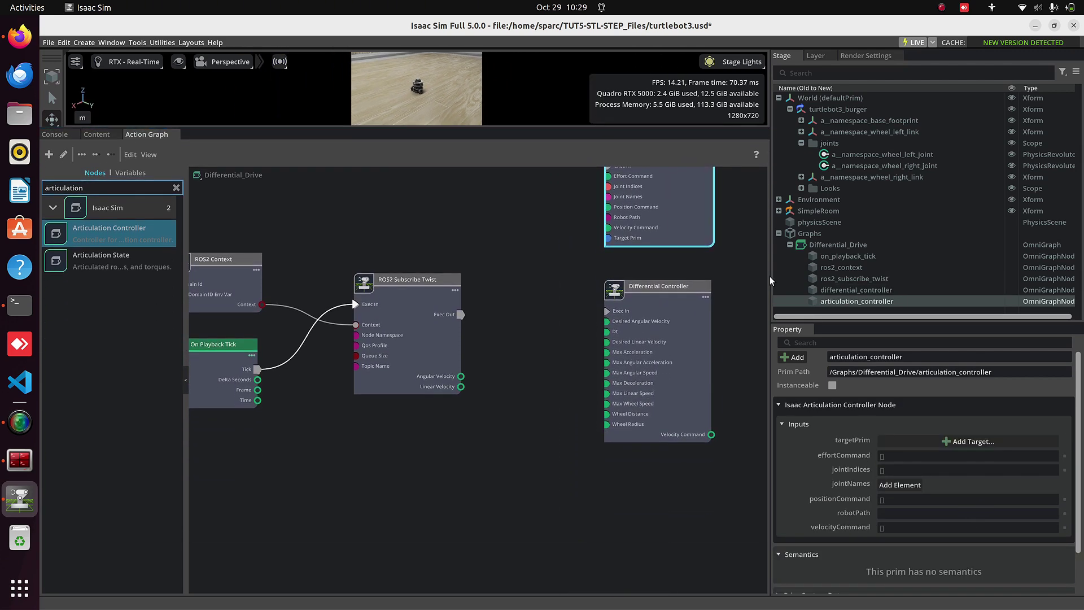
Widen the graph panel and add two Break 3-Vector nodes by placing one and copy-pasting it.
left_click_drag(771, 281, 982, 280)
key("f")
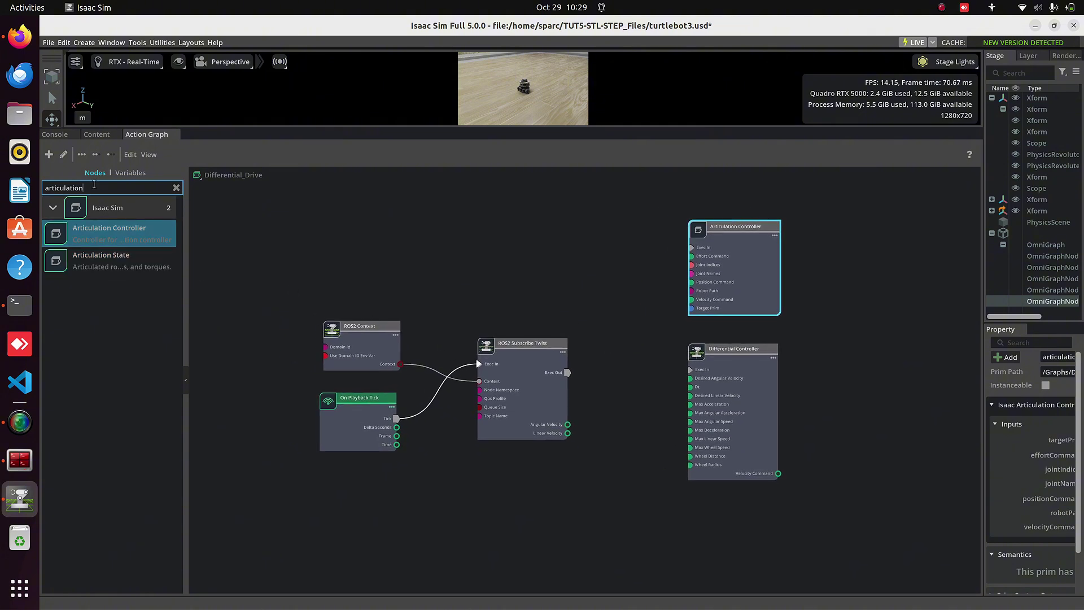
key("BackSpace")
key("BackSpace")
key("BackSpace")
key("BackSpace")
key("BackSpace")
key("BackSpace")
key("BackSpace")
key("BackSpace")
key("BackSpace")
key("BackSpace")
key("BackSpace")
key("BackSpace")
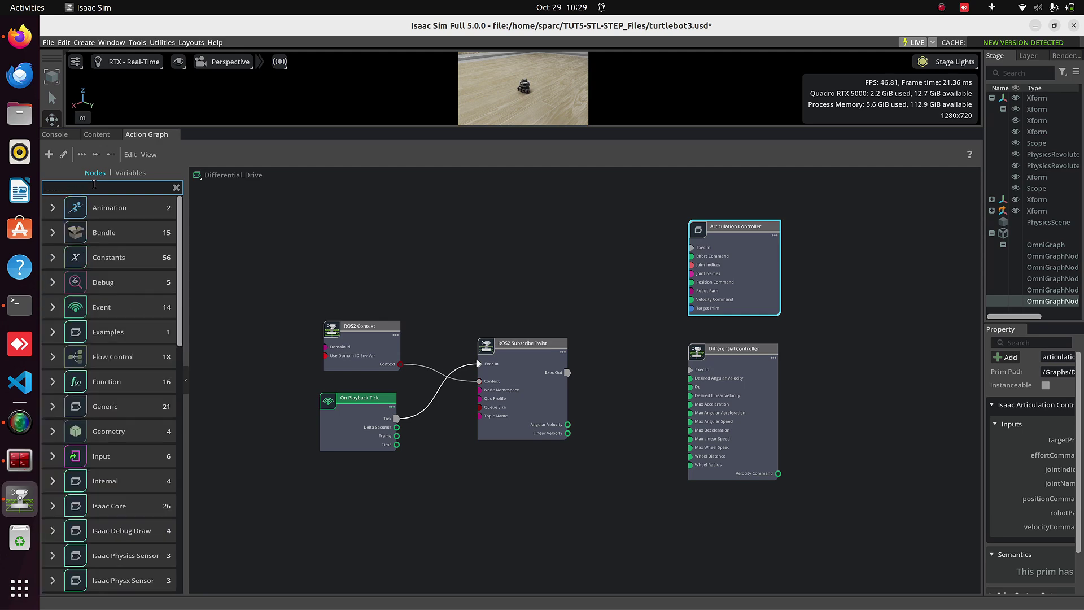
type("bre")
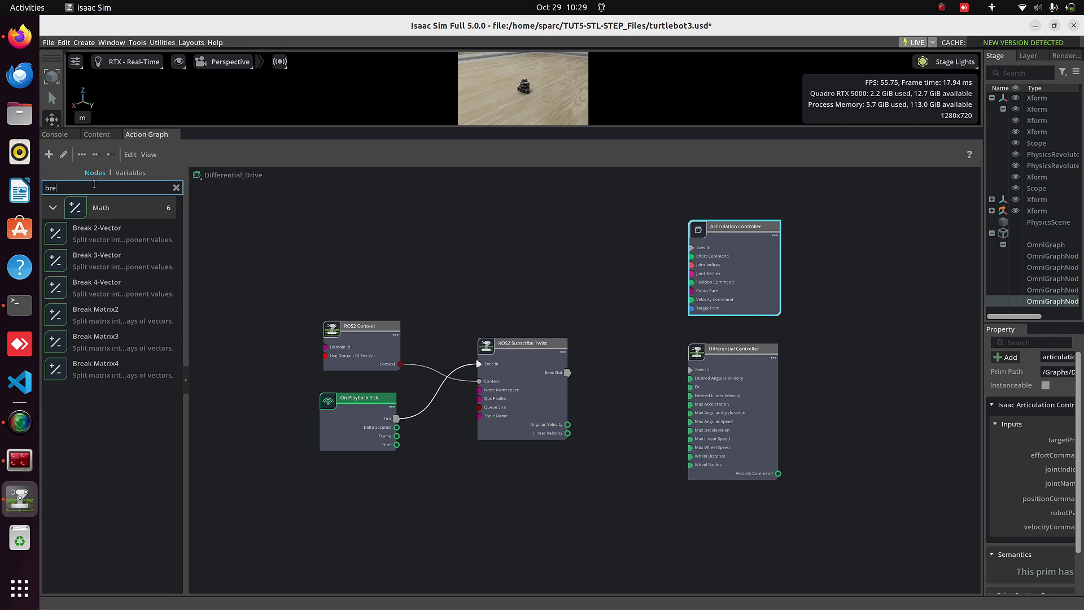
left_click_drag(86, 262, 616, 428)
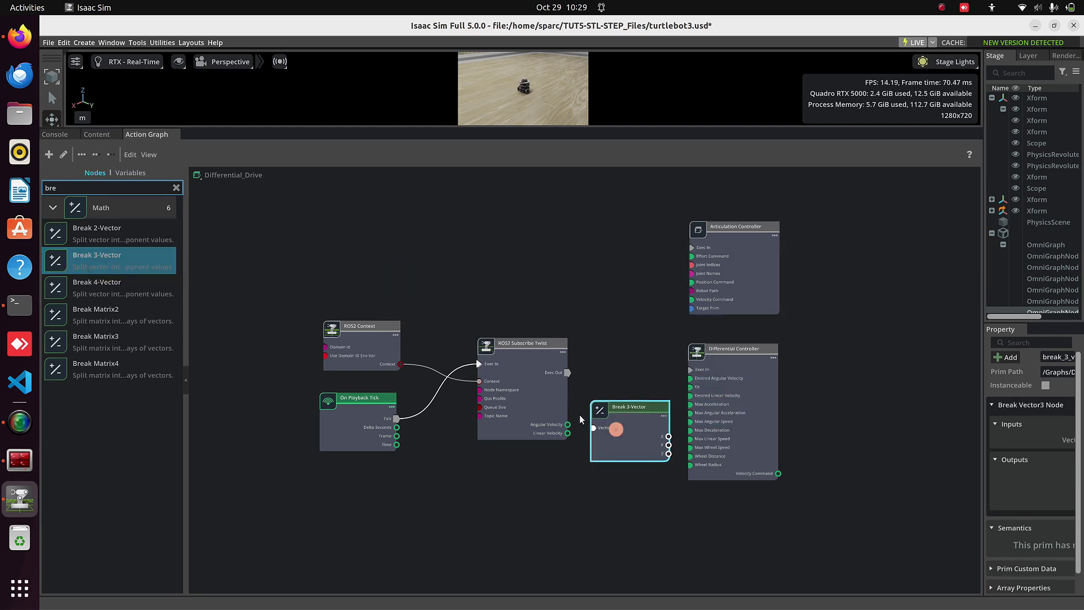
key("ctrl+c")
key("ctrl+v")
left_click_drag(606, 515, 617, 490)
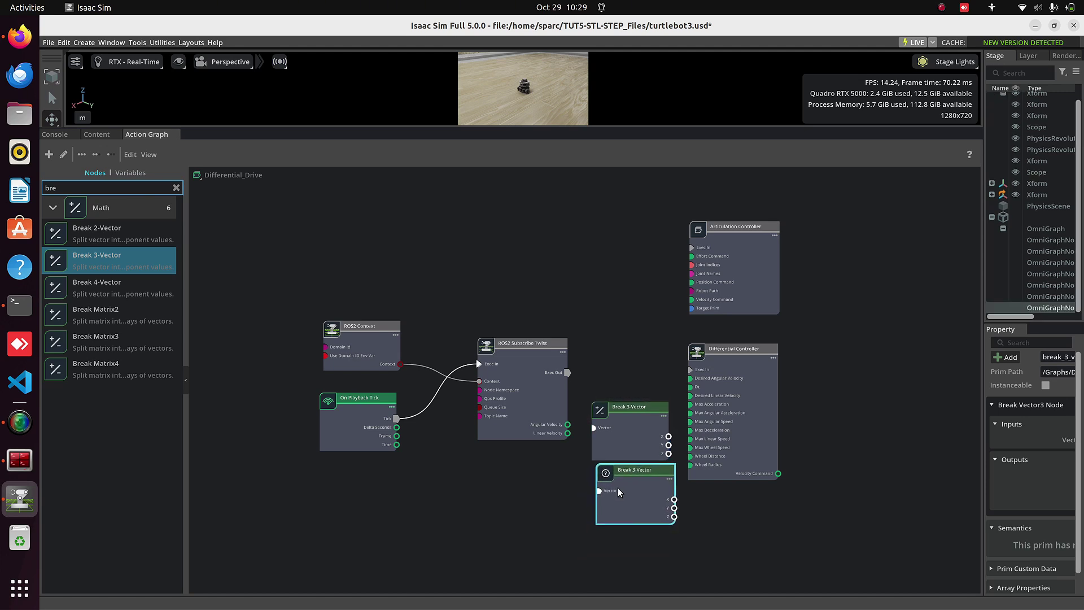
left_click_drag(706, 432, 644, 495)
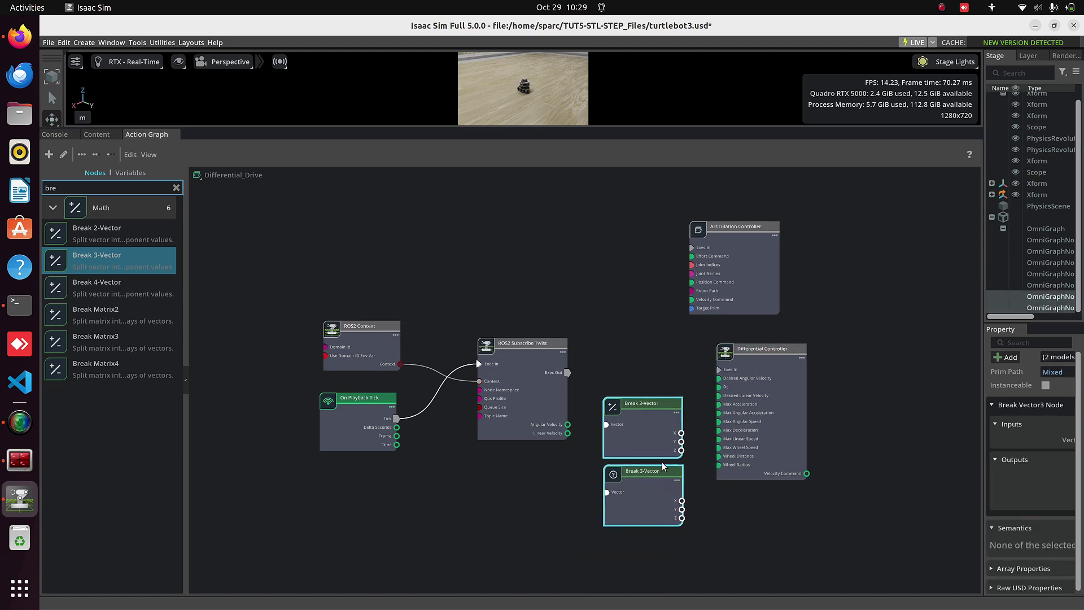
Wire Twist Angular Velocity into Break 3-Vector, Z to Desired Angular Velocity, and Exec Out to Exec In.
left_click(564, 428)
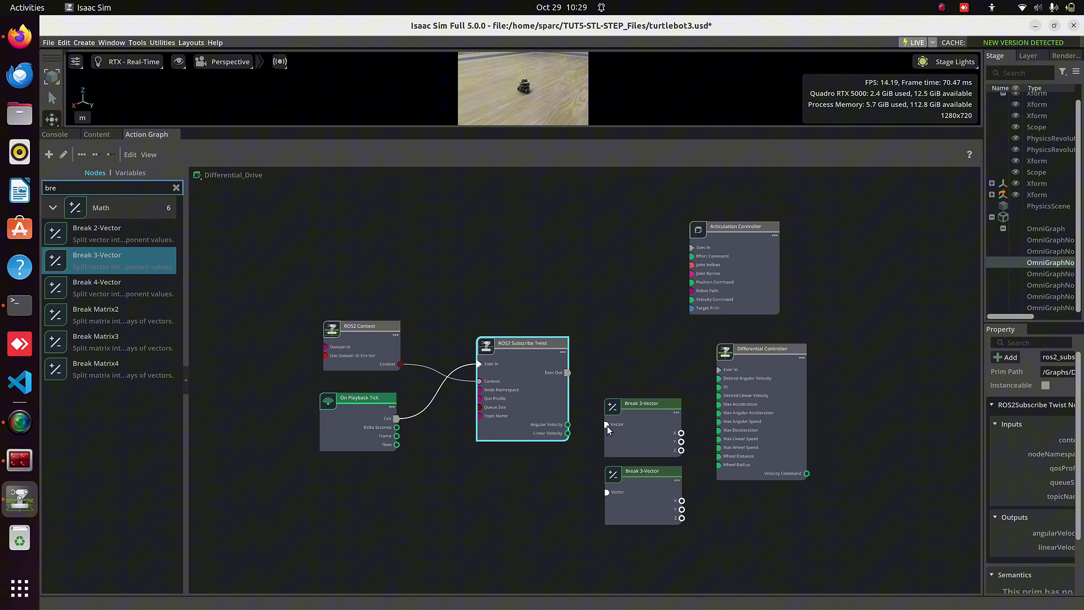
left_click_drag(608, 426, 607, 425)
left_click_drag(681, 449, 719, 379)
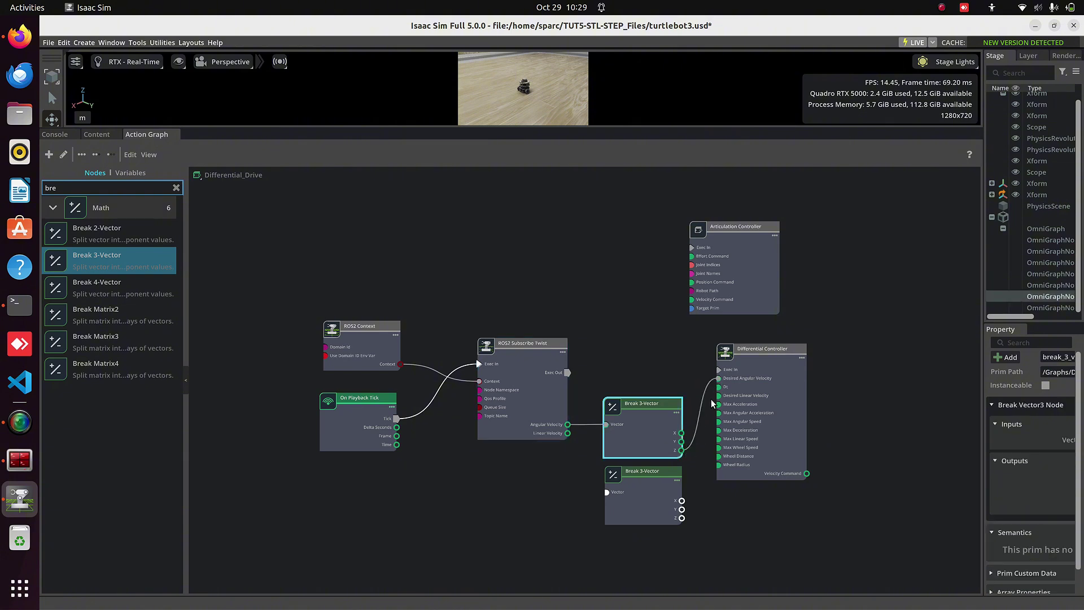
left_click_drag(567, 371, 720, 370)
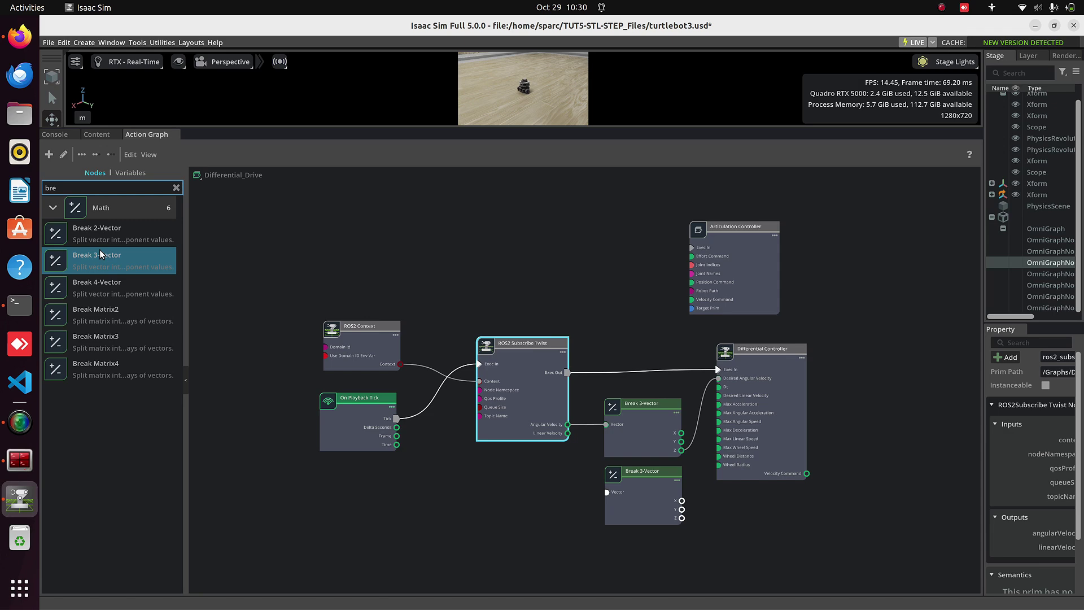
Add a Scale To/From Stage Units node that feeds Linear Velocity through Break 3-Vector X into Desired Linear Velocity.
key("BackSpace")
key("BackSpace")
key("BackSpace")
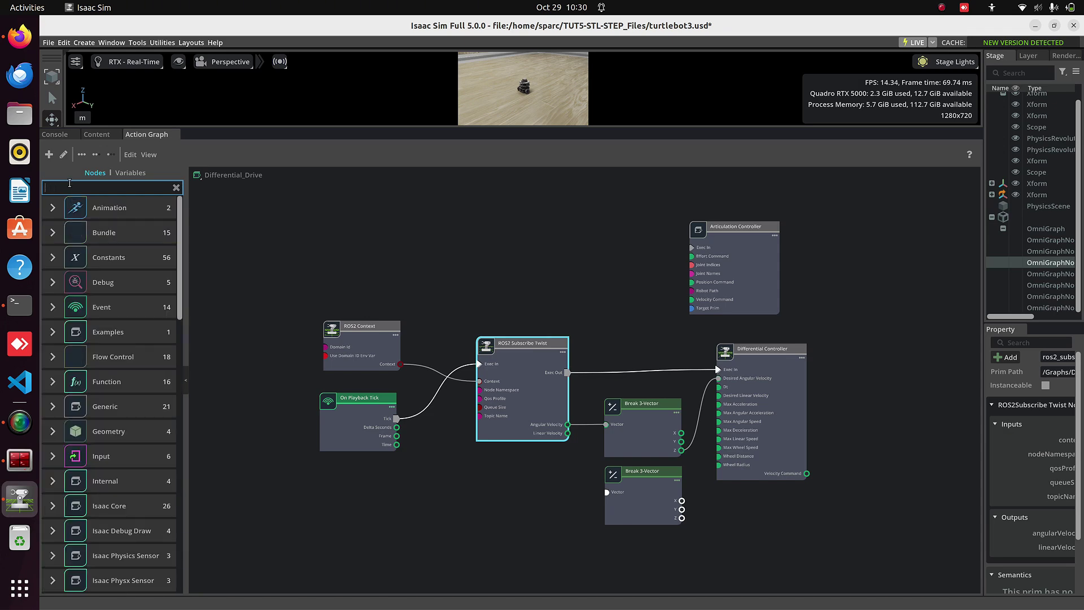
type("scal")
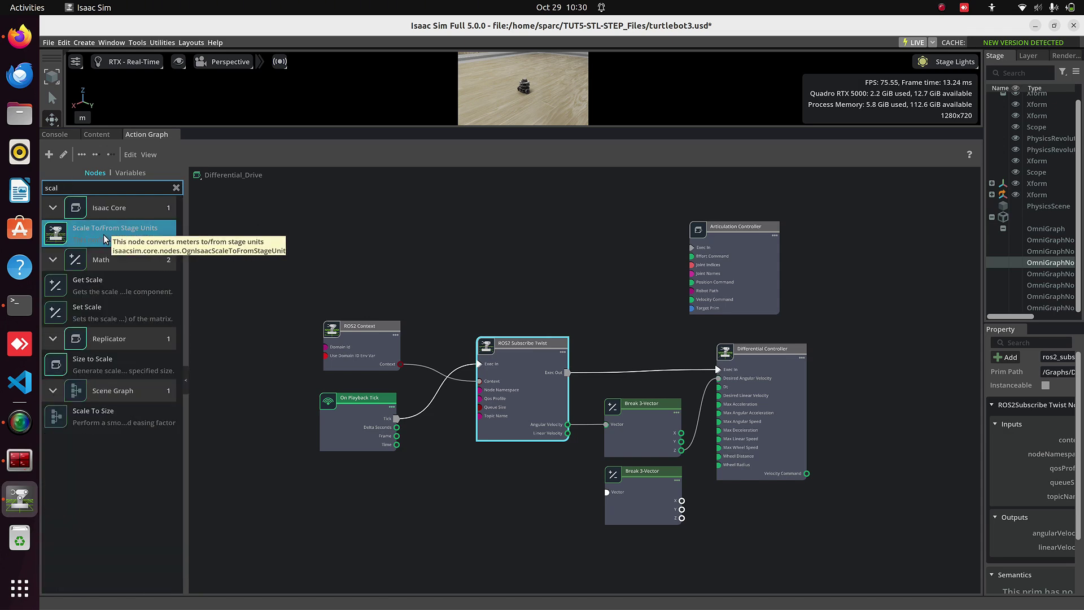
left_click_drag(51, 239, 460, 459)
left_click_drag(545, 502, 547, 501)
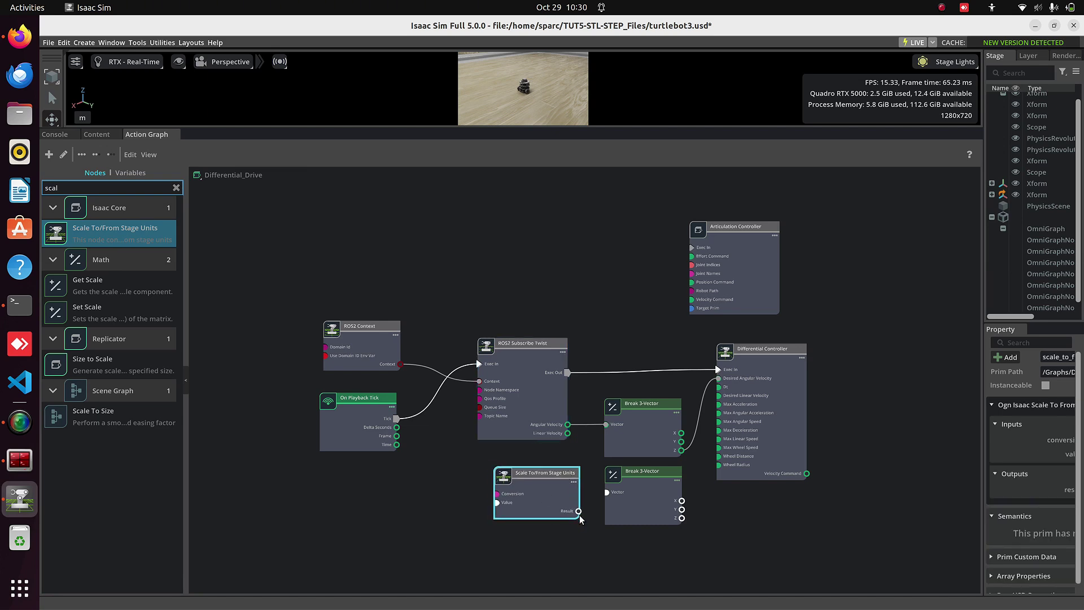
left_click_drag(567, 433, 496, 501)
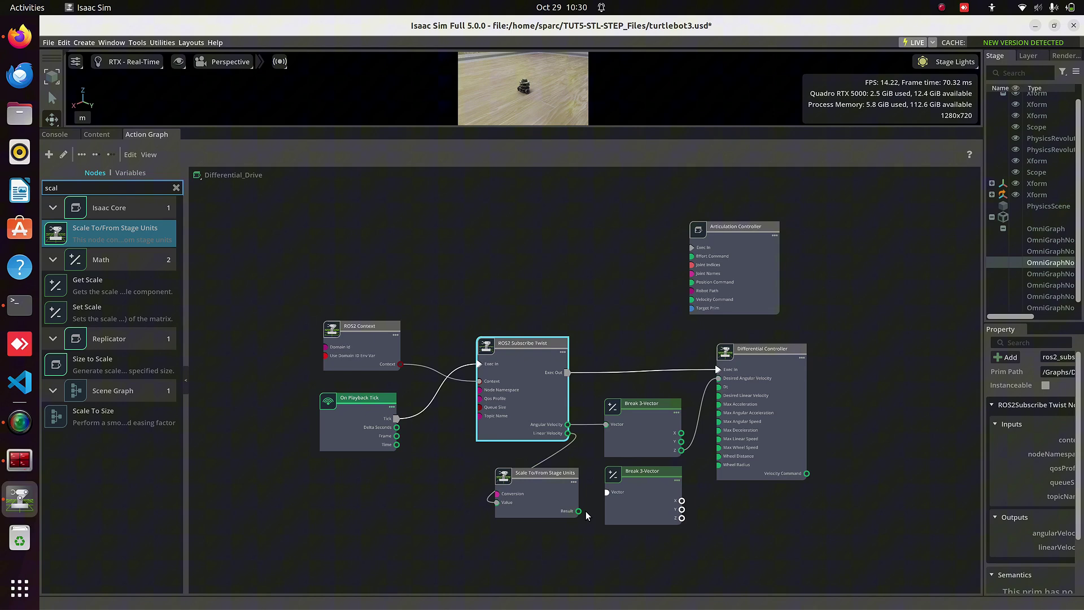
left_click_drag(578, 511, 606, 492)
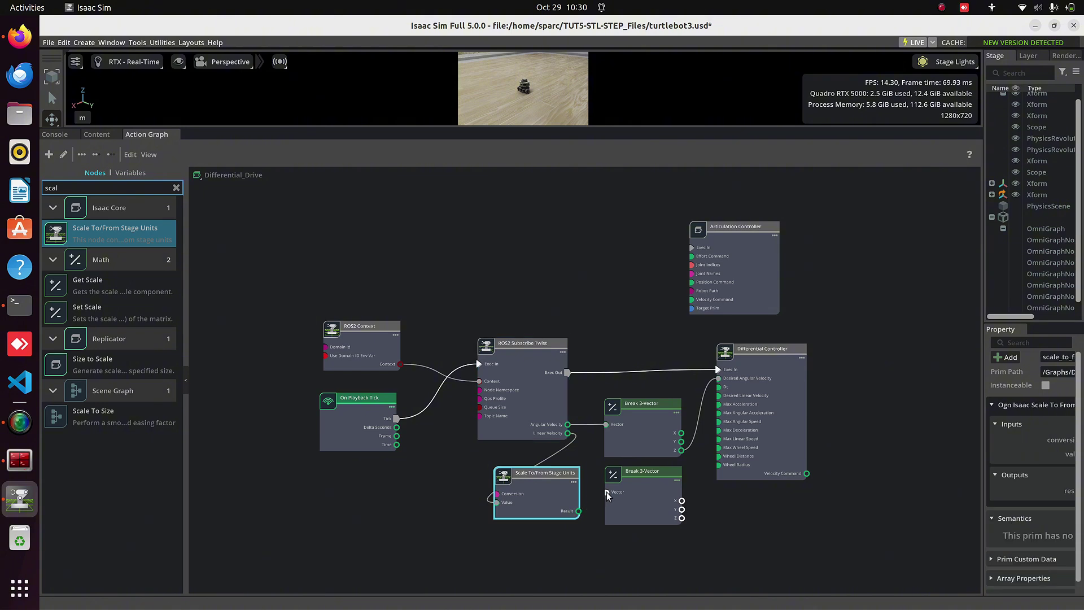
left_click(681, 505)
left_click_drag(682, 500, 719, 396)
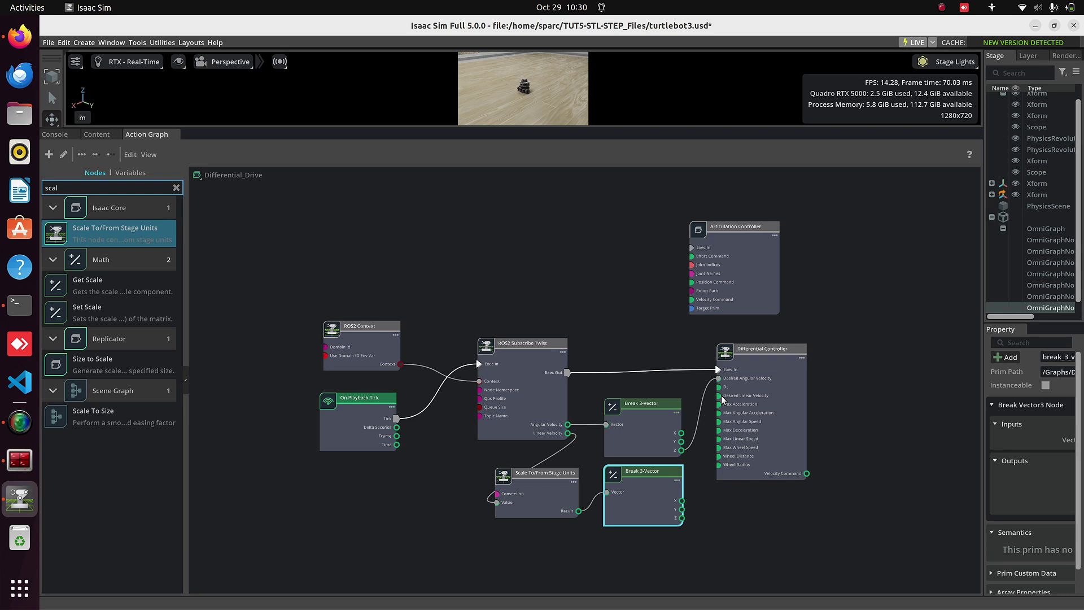
Connect playback timing to the Differential Controller and its Velocity Command to the Articulation Controller.
left_click_drag(397, 445, 720, 388)
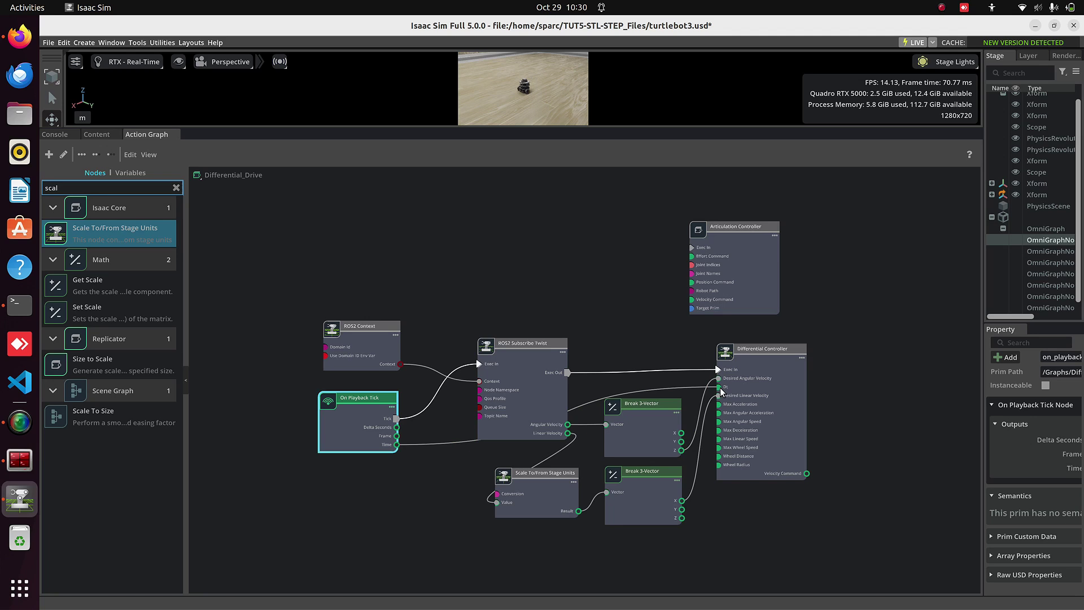
left_click_drag(749, 253, 776, 240)
left_click_drag(808, 474, 718, 287)
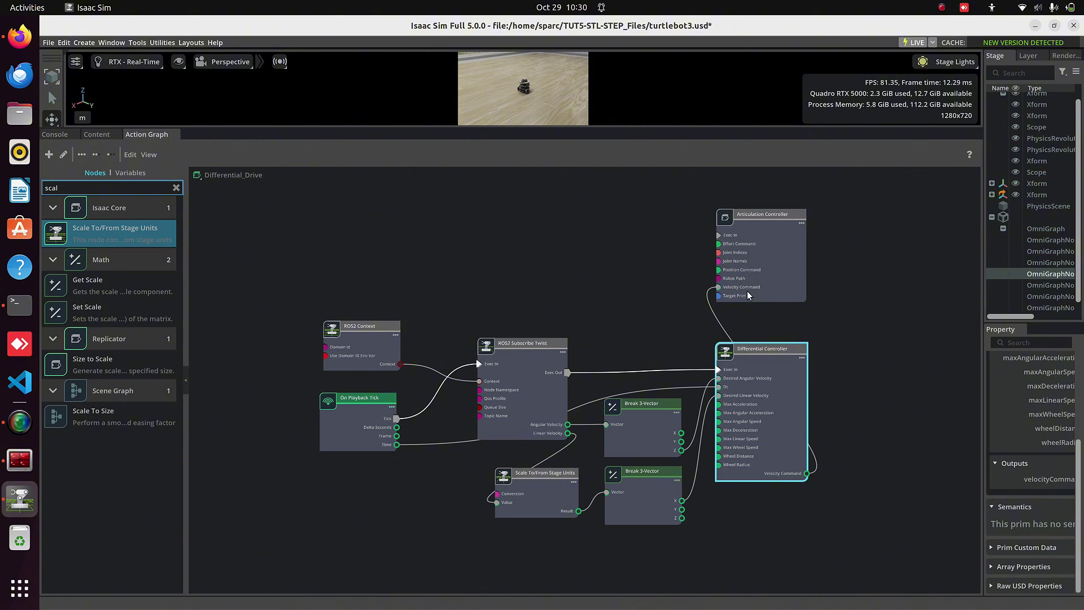
Place two Constant Token nodes, one above the other, in the graph.
left_click(170, 186)
type("consta")
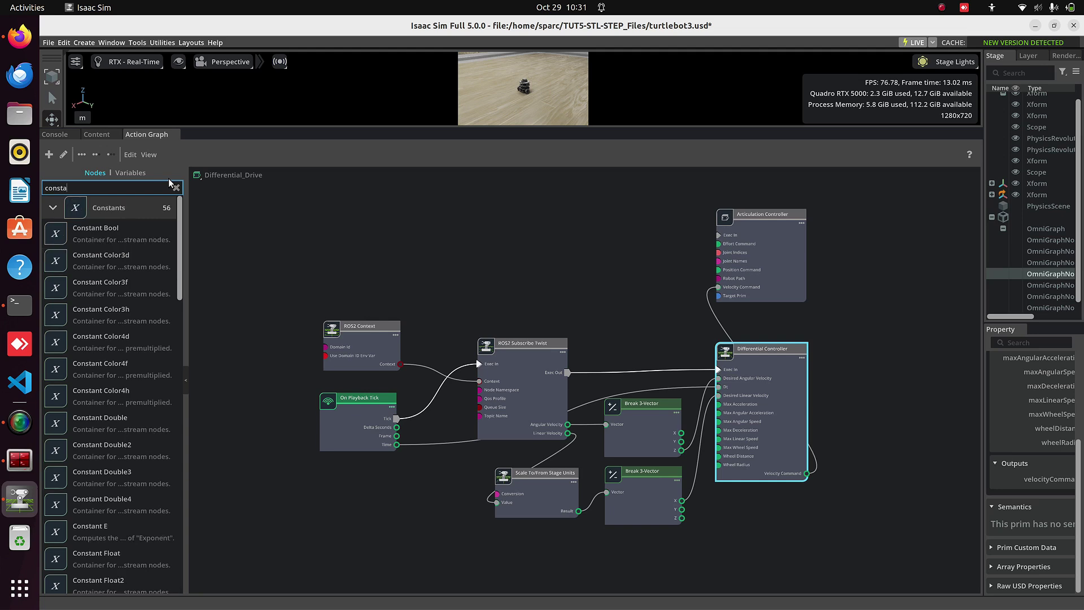
type("nt token")
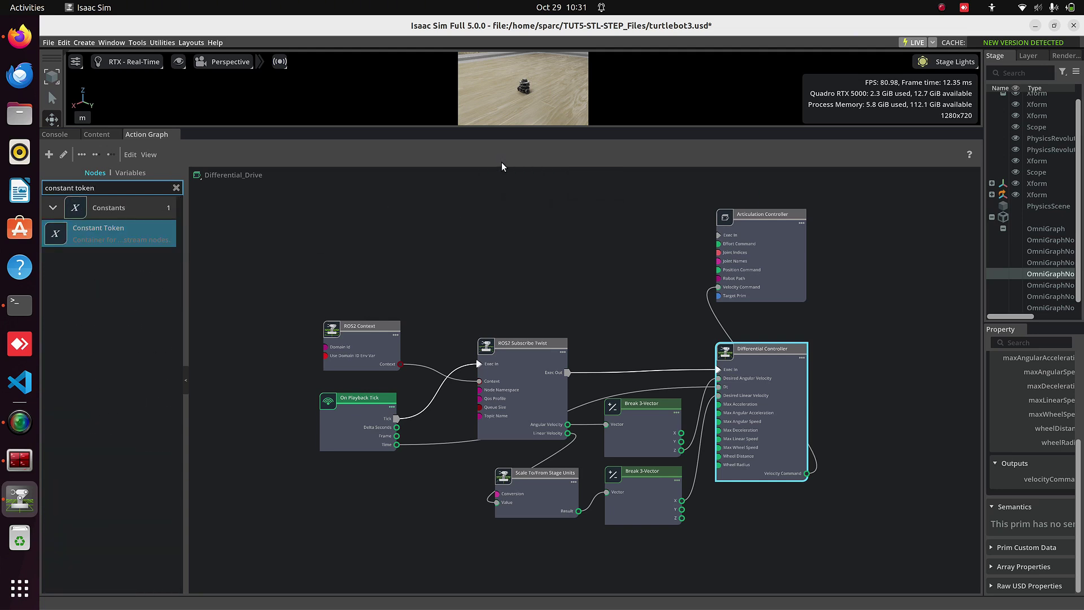
middle_click_drag(583, 239, 564, 280)
left_click_drag(99, 231, 451, 304)
left_click_drag(446, 252, 508, 255)
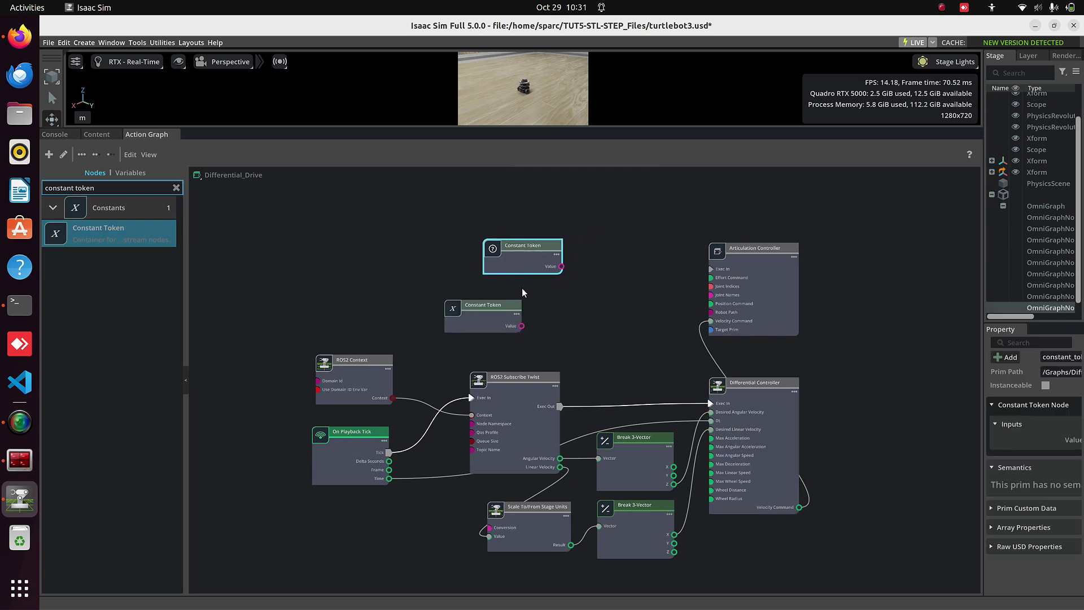
left_click_drag(507, 301, 542, 282)
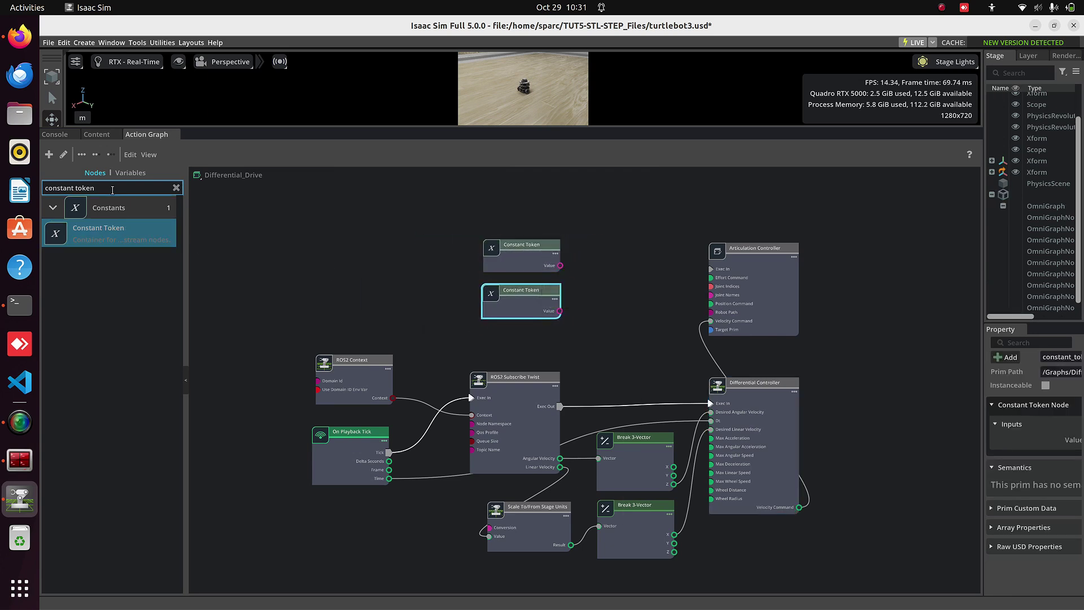
Add a Make Array node and give it a second input (arraySize 2).
key("BackSpace")
key("BackSpace")
key("BackSpace")
key("BackSpace")
key("BackSpace")
key("BackSpace")
key("BackSpace")
key("BackSpace")
type("make")
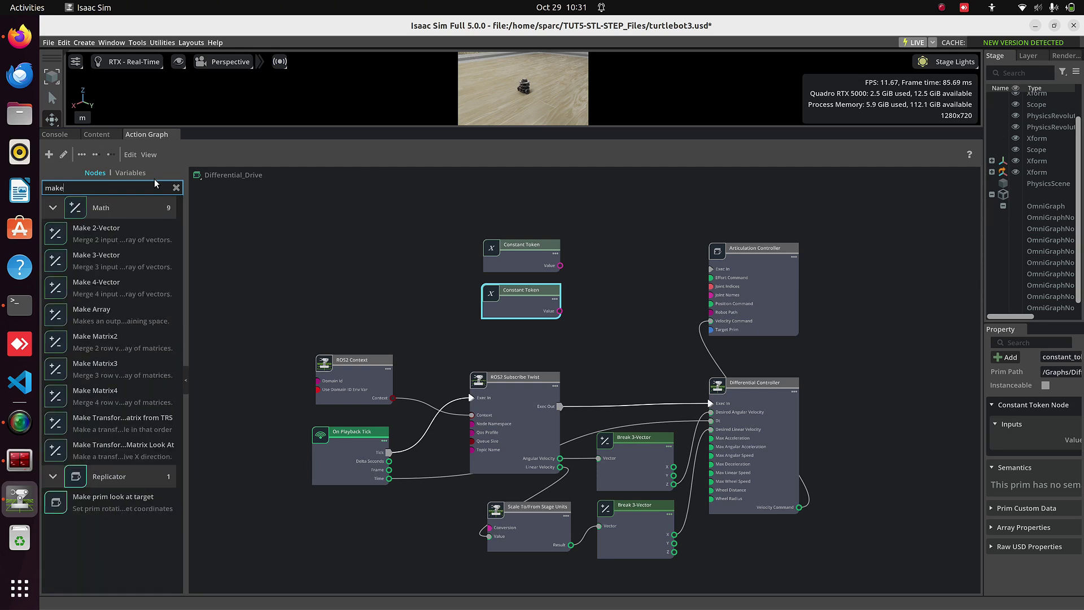
type(" ar")
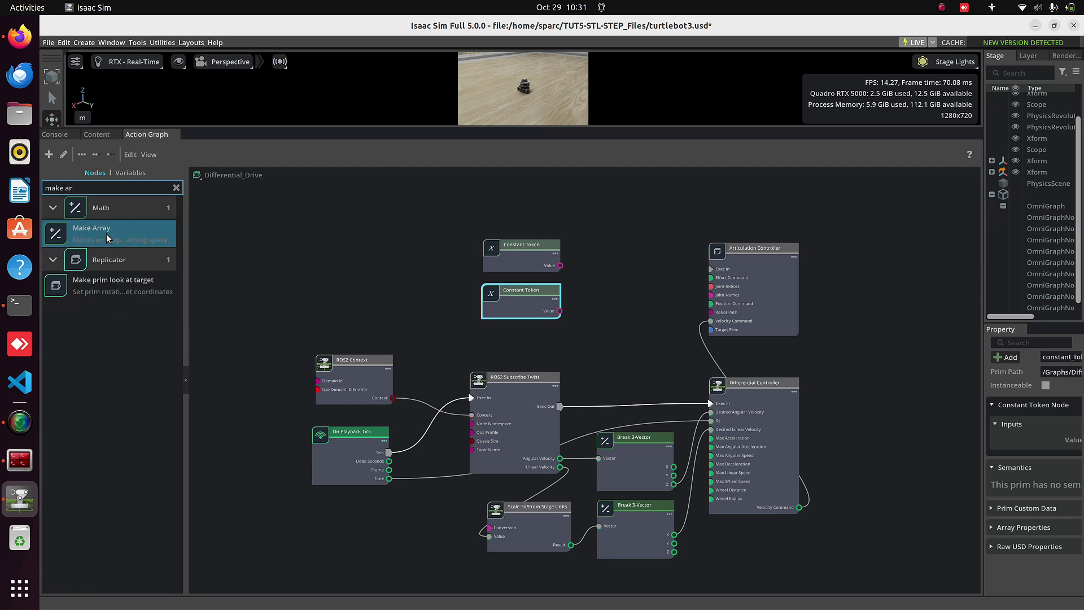
left_click_drag(107, 233, 598, 258)
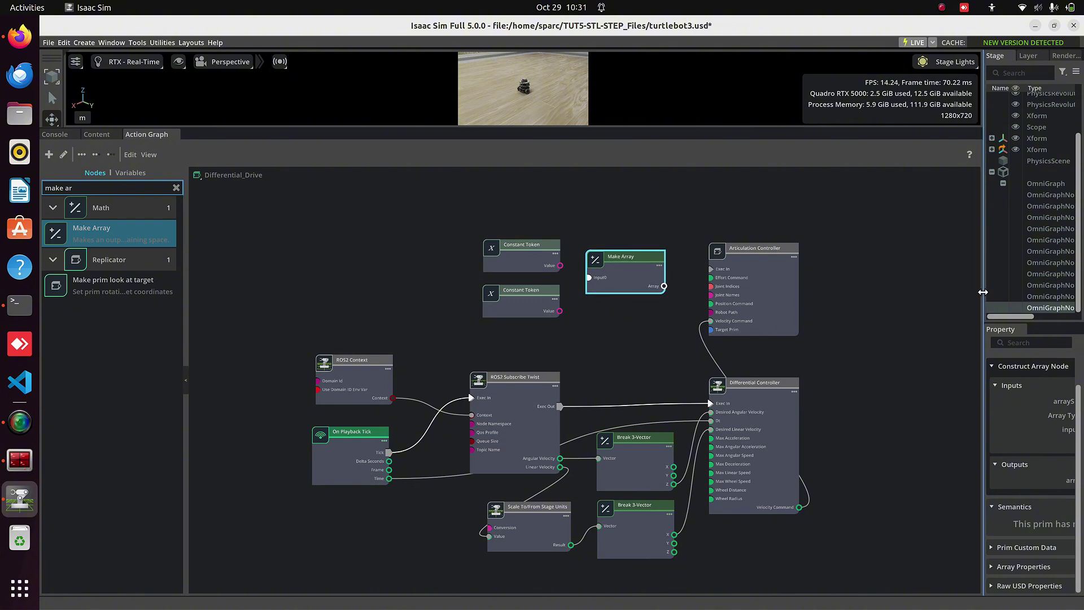
left_click_drag(983, 294, 842, 310)
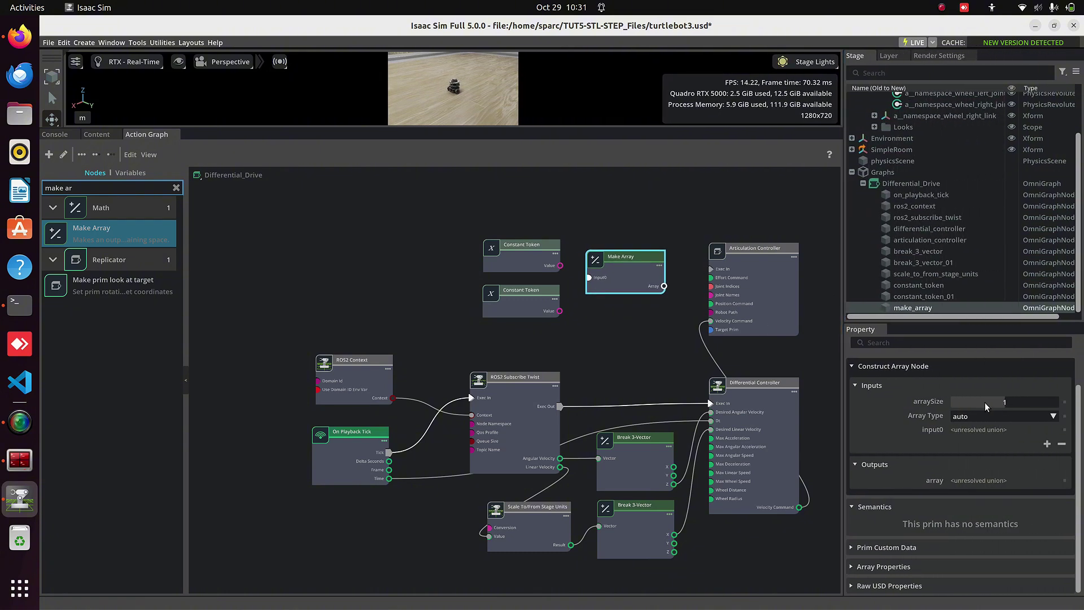
left_click(1047, 444)
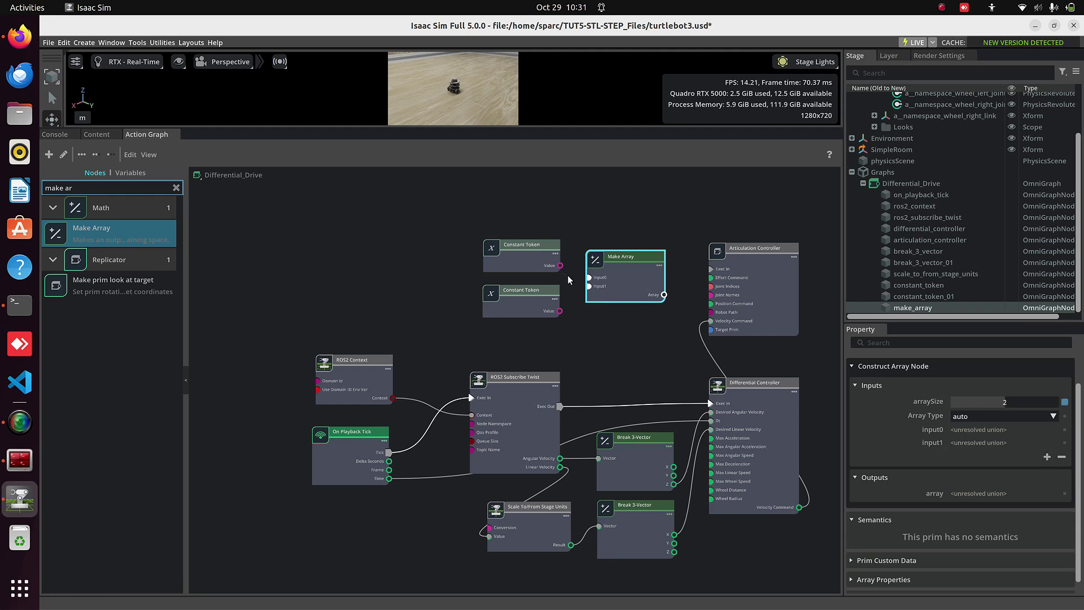
Wire both tokens into Make Array, the array to Joint Names, and Tick to Exec In.
left_click_drag(559, 265, 588, 277)
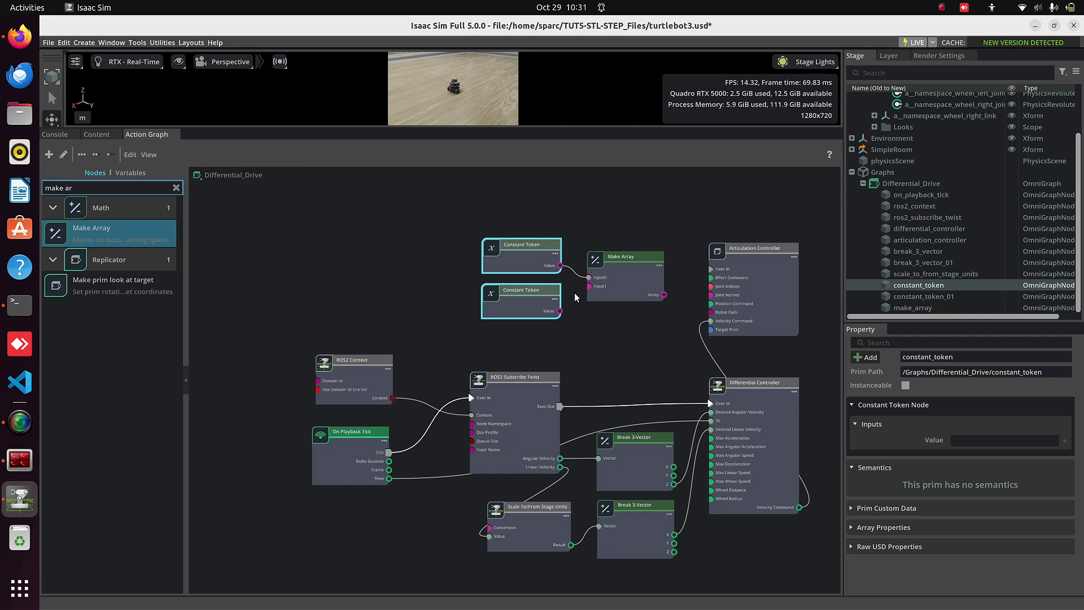
left_click_drag(560, 310, 589, 286)
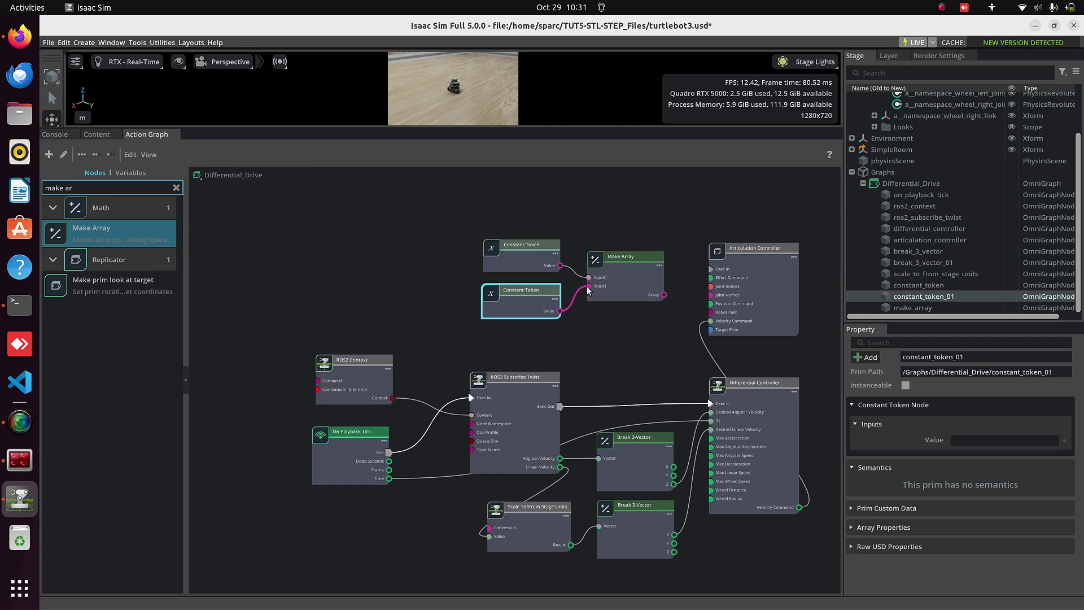
left_click(665, 298)
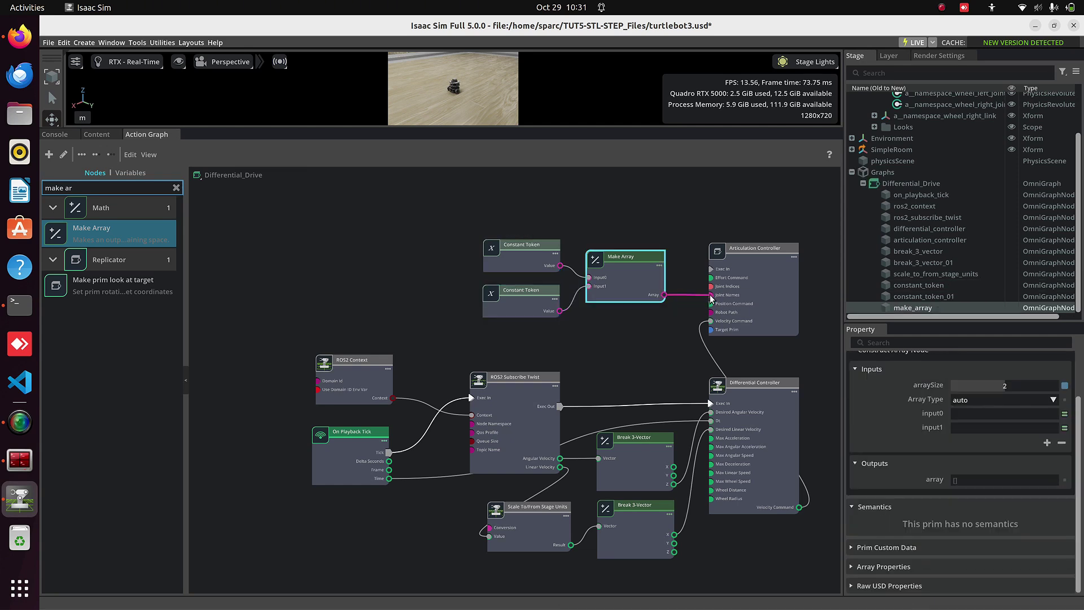
left_click_drag(711, 302, 710, 294)
left_click_drag(390, 455, 710, 270)
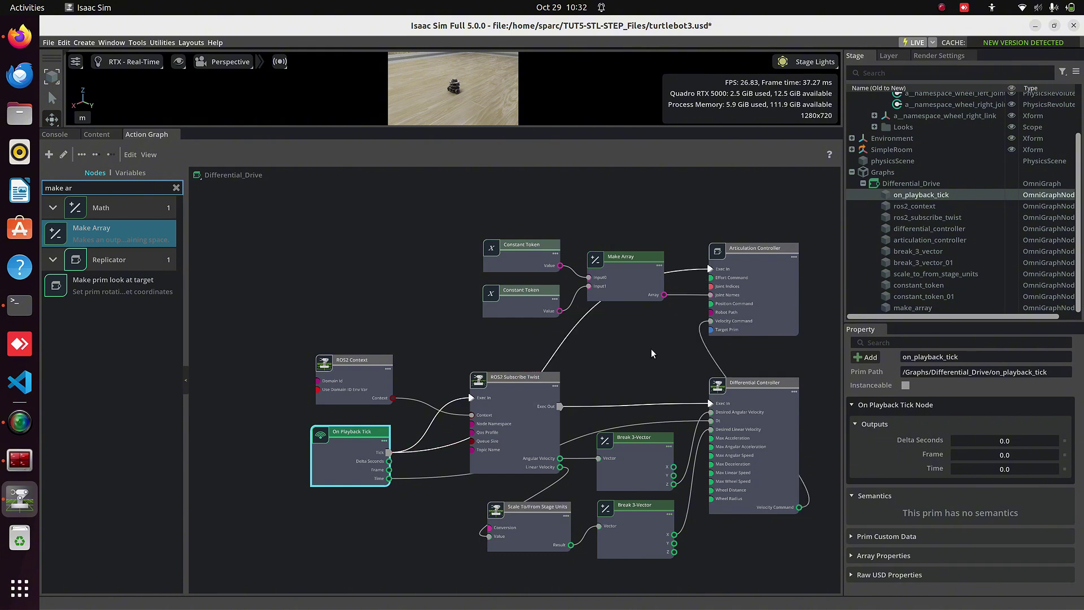
middle_click_drag(625, 368, 583, 337)
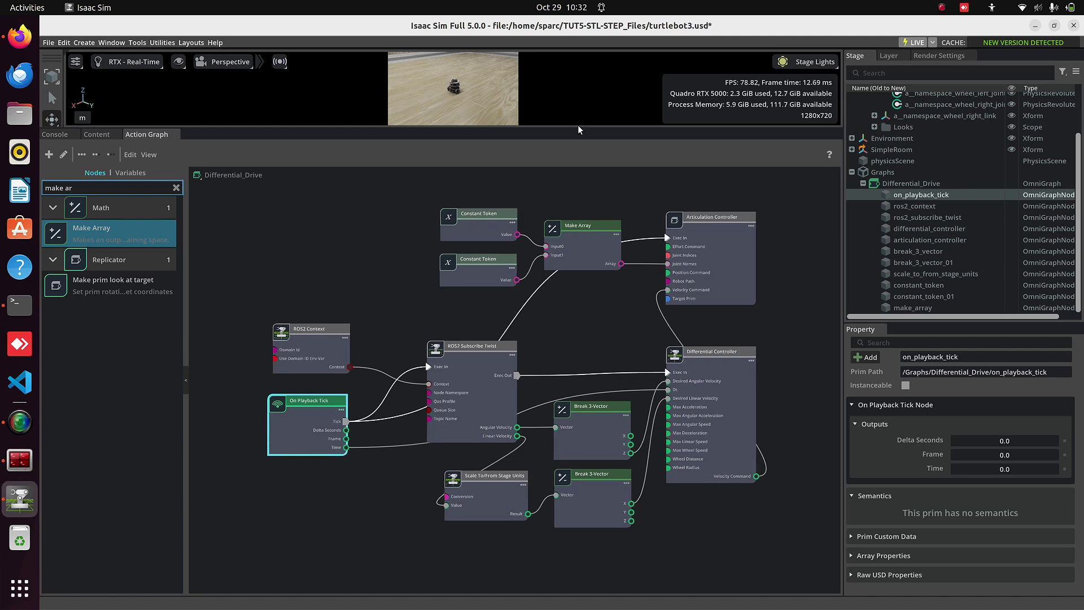
Save the Differential_Drive graph with Save Selected over Differential_Drive.usd in TUT6_Files.
left_click_drag(578, 128, 588, 412)
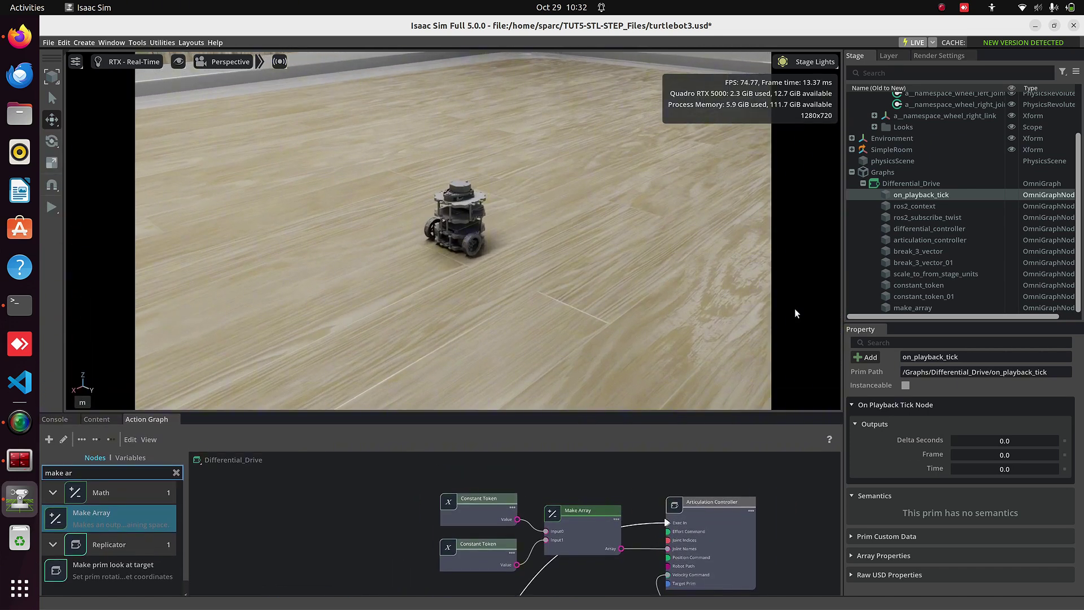
left_click_drag(843, 312, 785, 311)
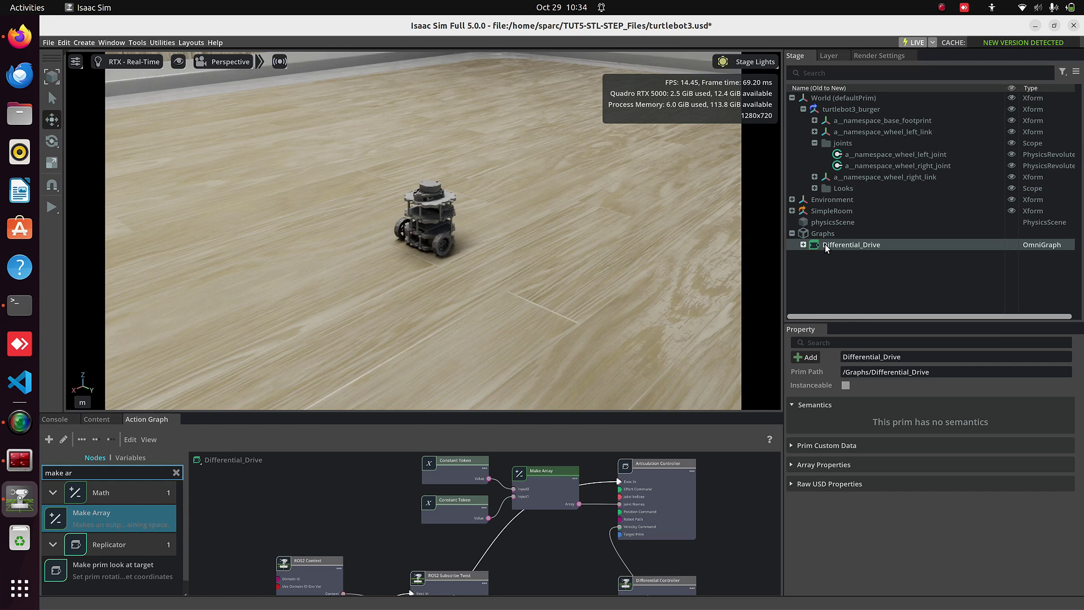
right_click(824, 247)
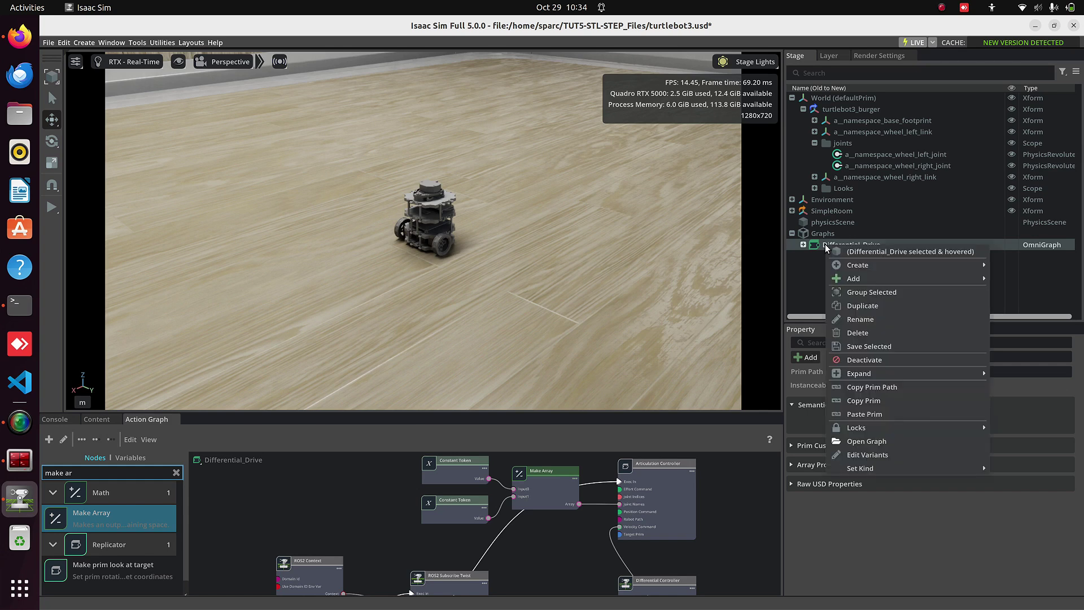
left_click(867, 350)
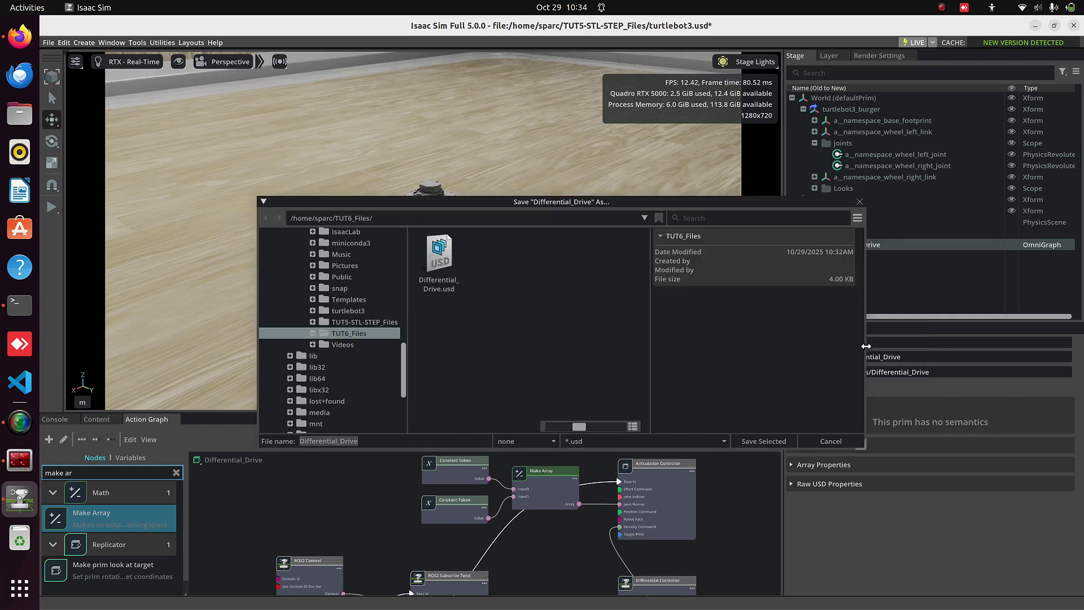
left_click(442, 265)
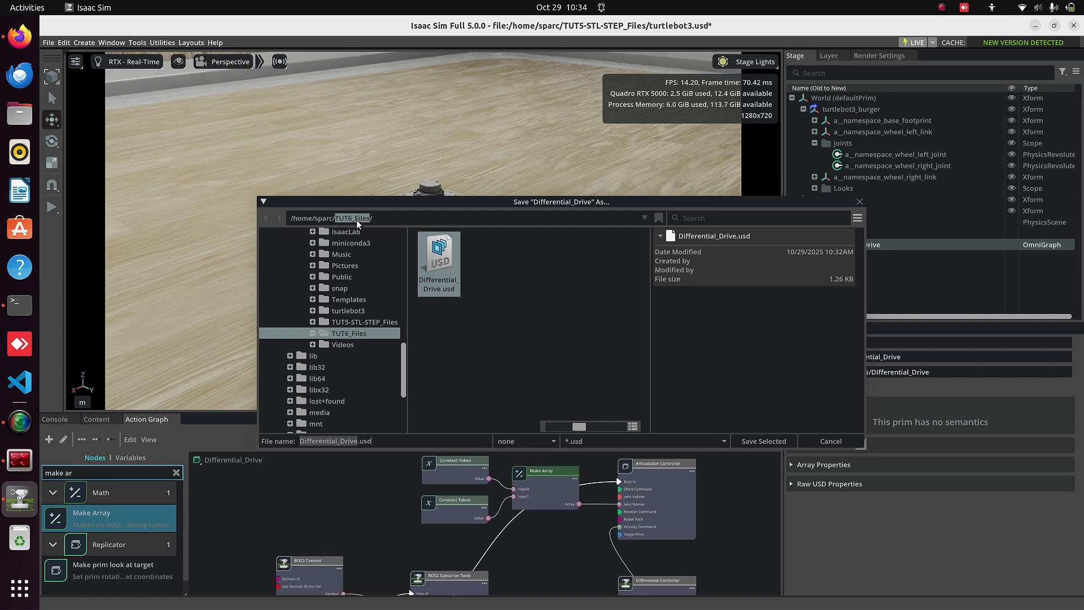
left_click(761, 439)
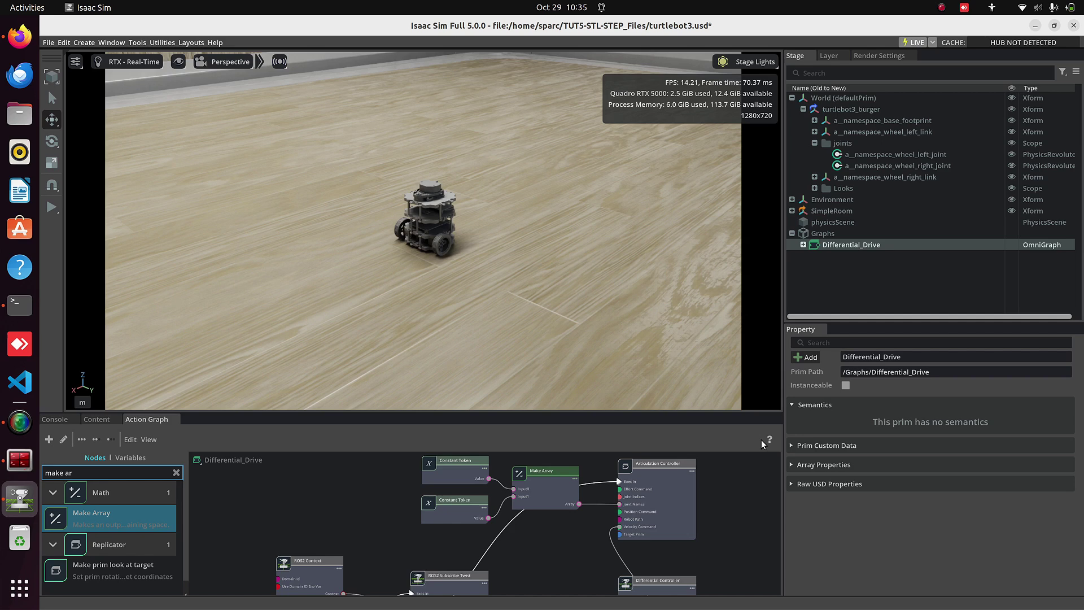
Delete the Differential_Drive graph and drag the saved Differential_Drive.usd from TUT6_Files back under Graphs.
right_click(843, 246)
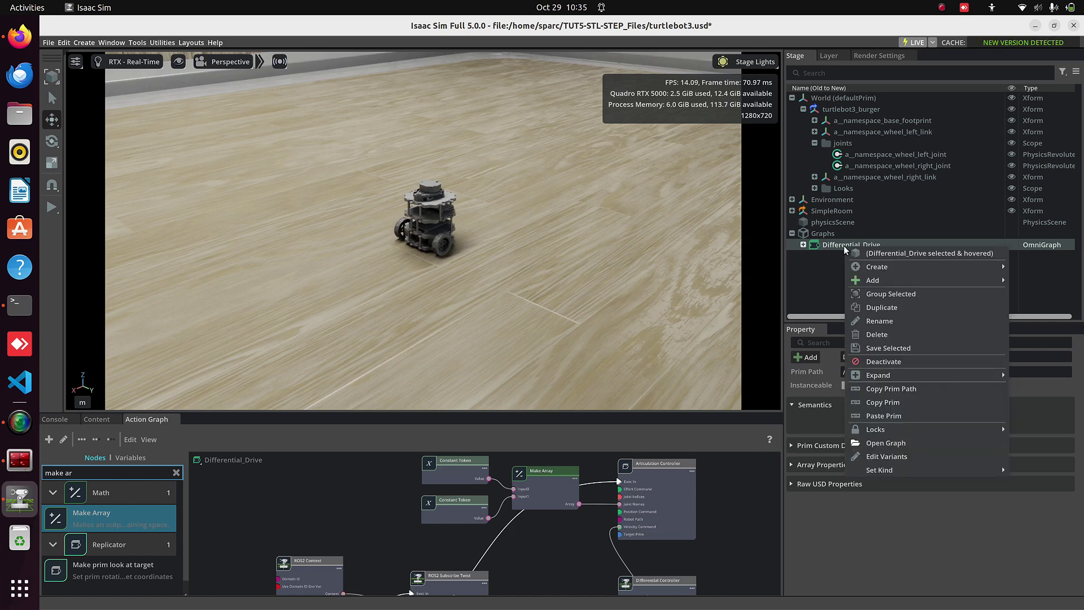
left_click(877, 335)
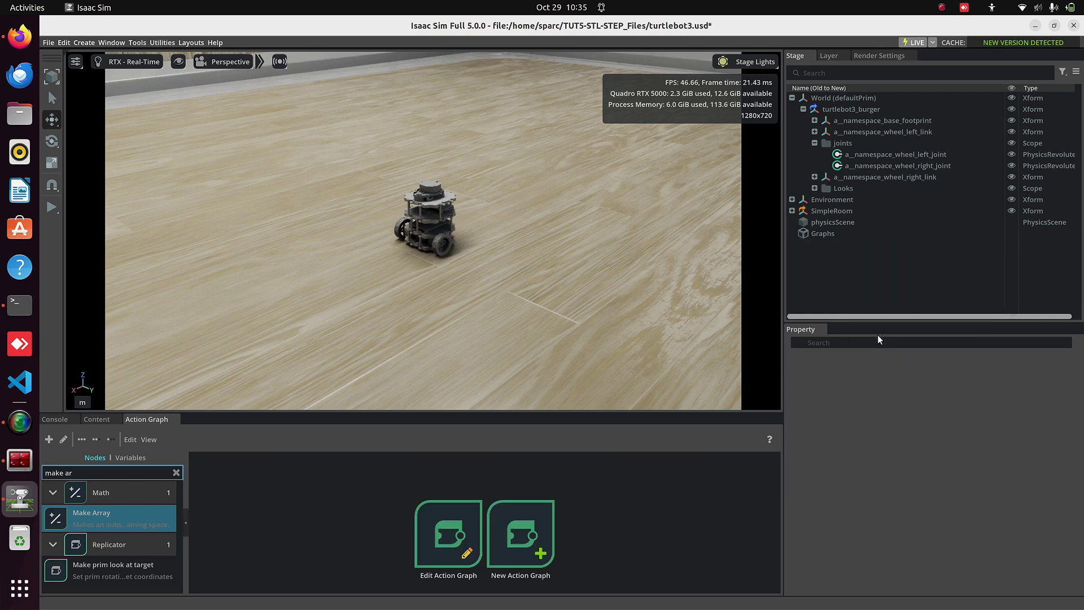
left_click(103, 419)
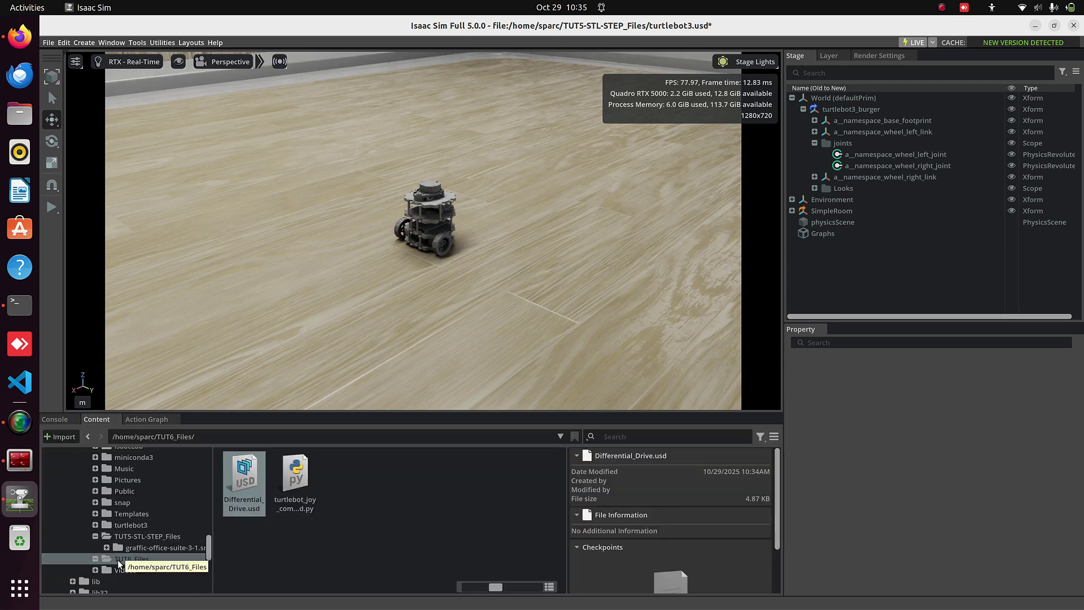
left_click_drag(244, 474, 245, 483)
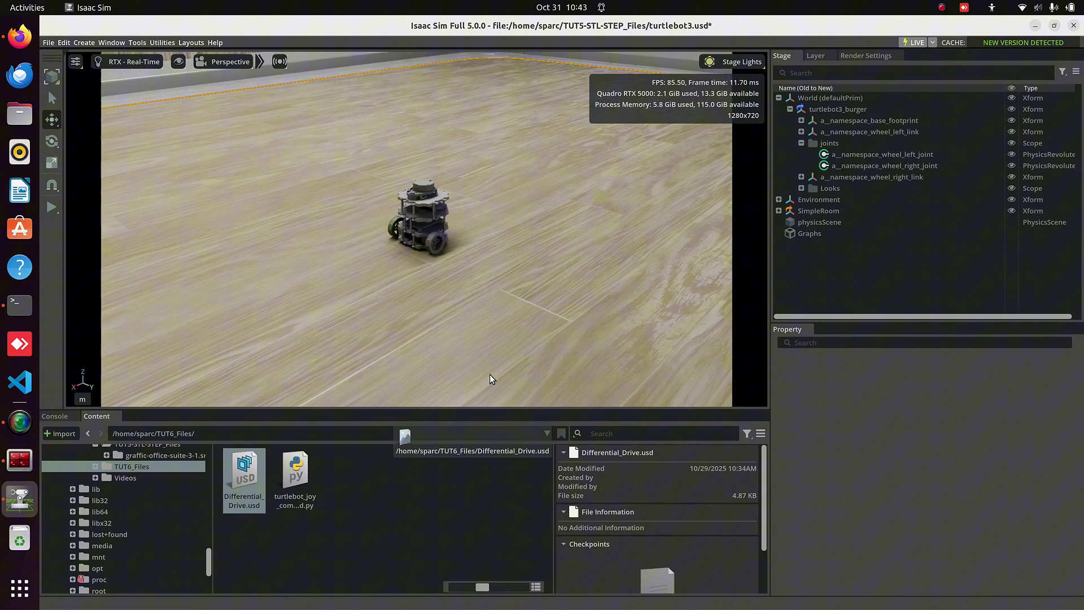
left_click_drag(402, 433, 810, 233)
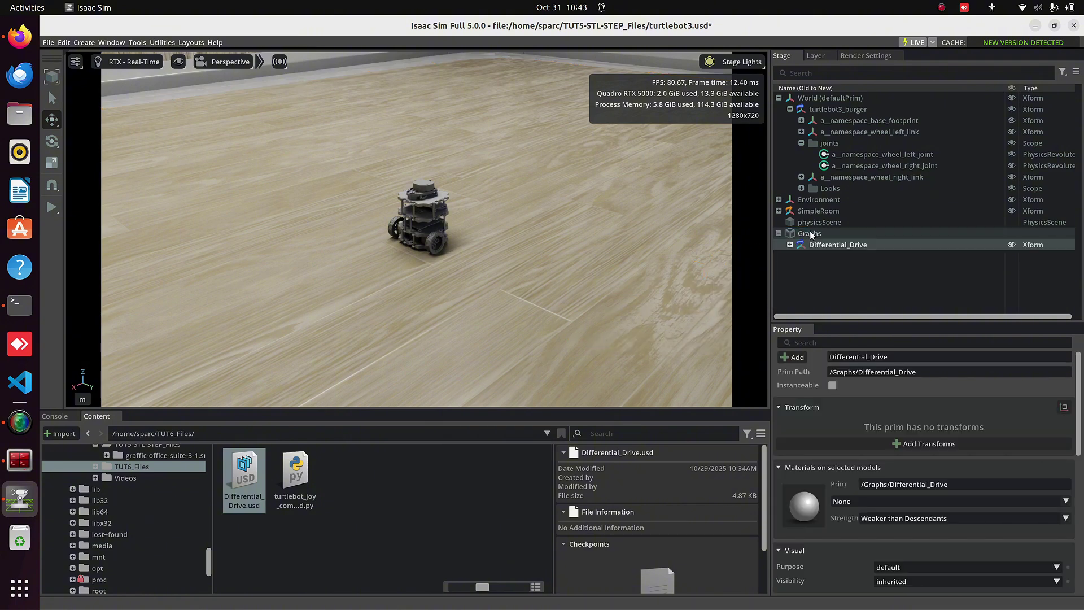
Expand the reloaded Differential_Drive prim and open its OmniGraph for editing.
left_click(790, 244)
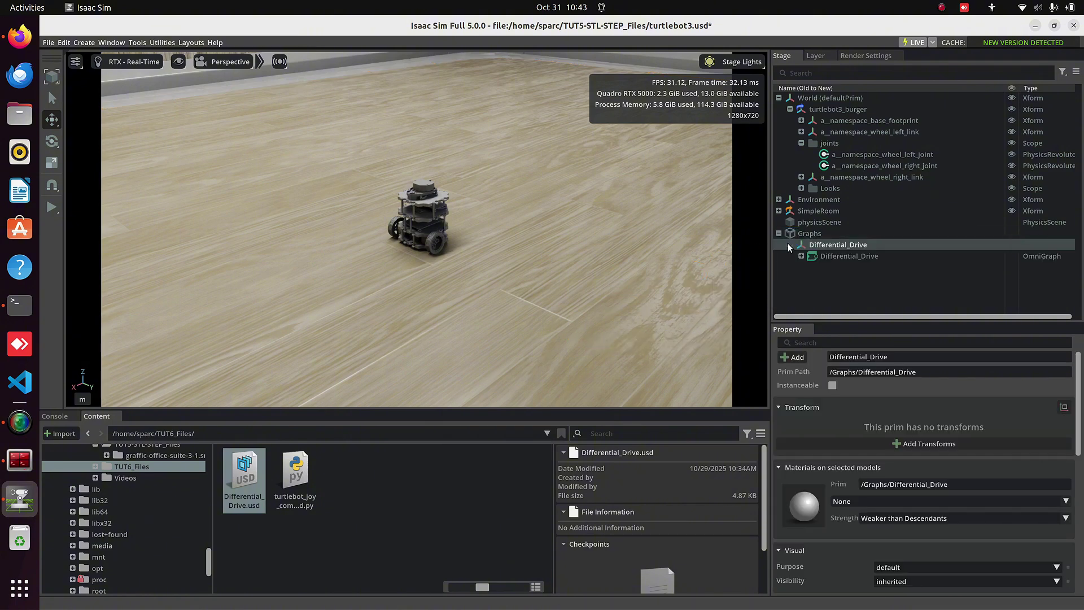
left_click(830, 257)
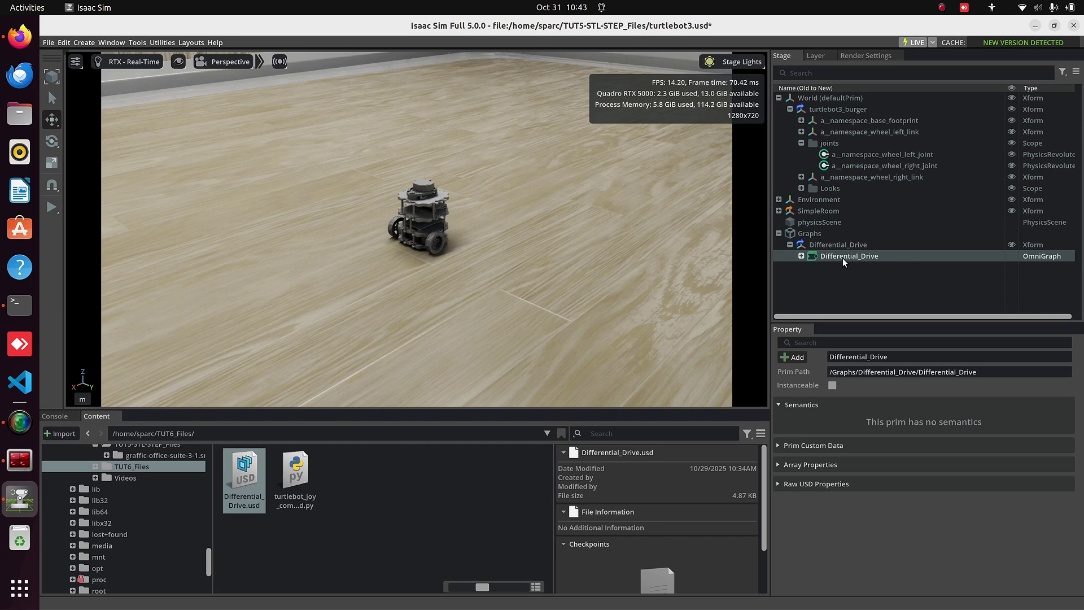
right_click(842, 257)
left_click(872, 455)
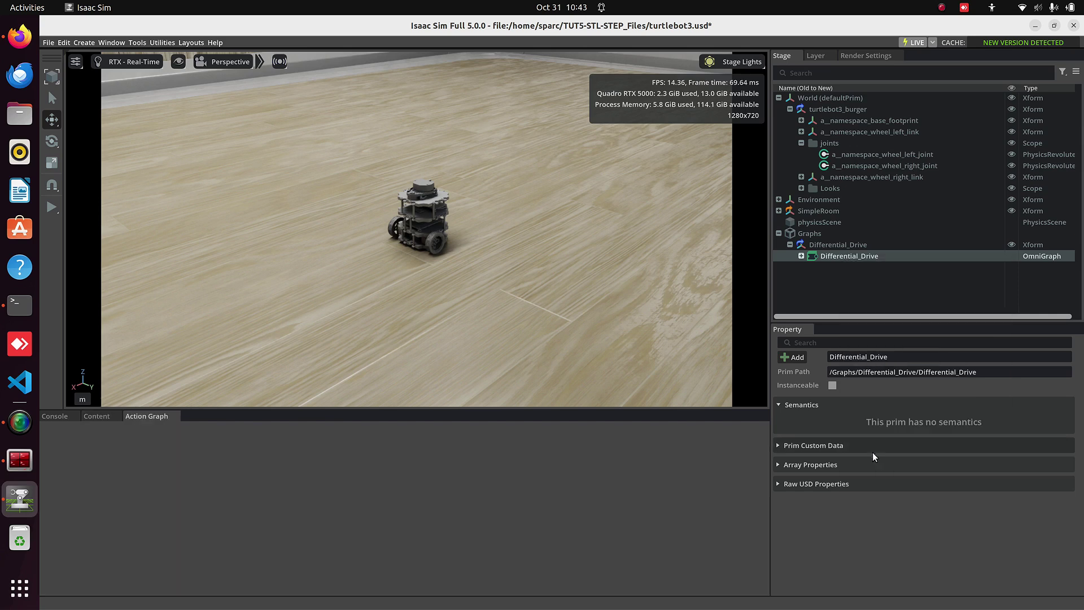
Enlarge the Action Graph editor and frame all the nodes.
left_click_drag(517, 408, 515, 138)
left_click_drag(770, 306, 804, 308)
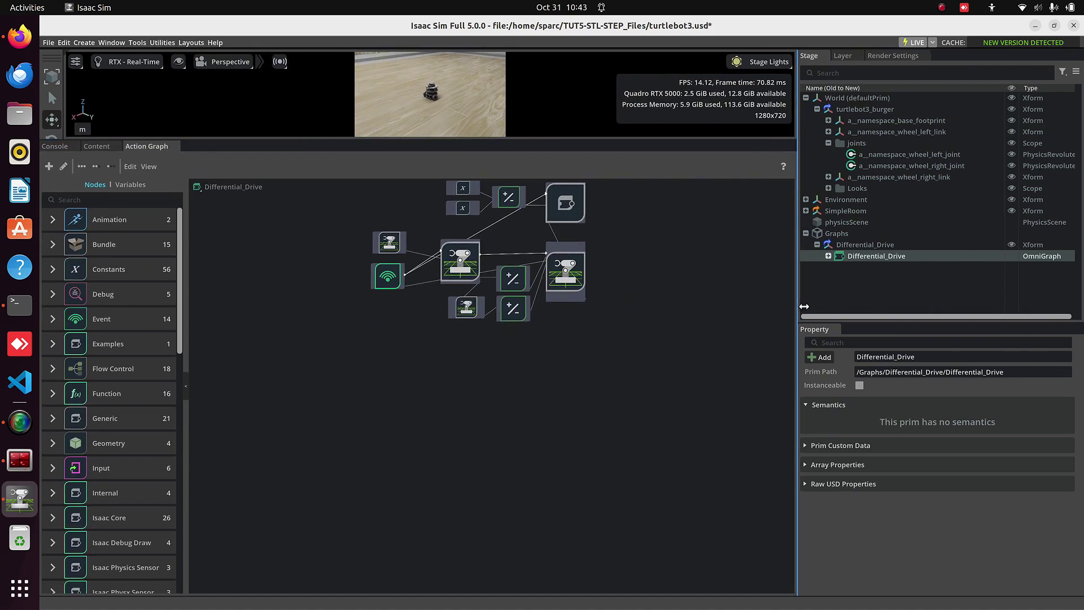
key("f")
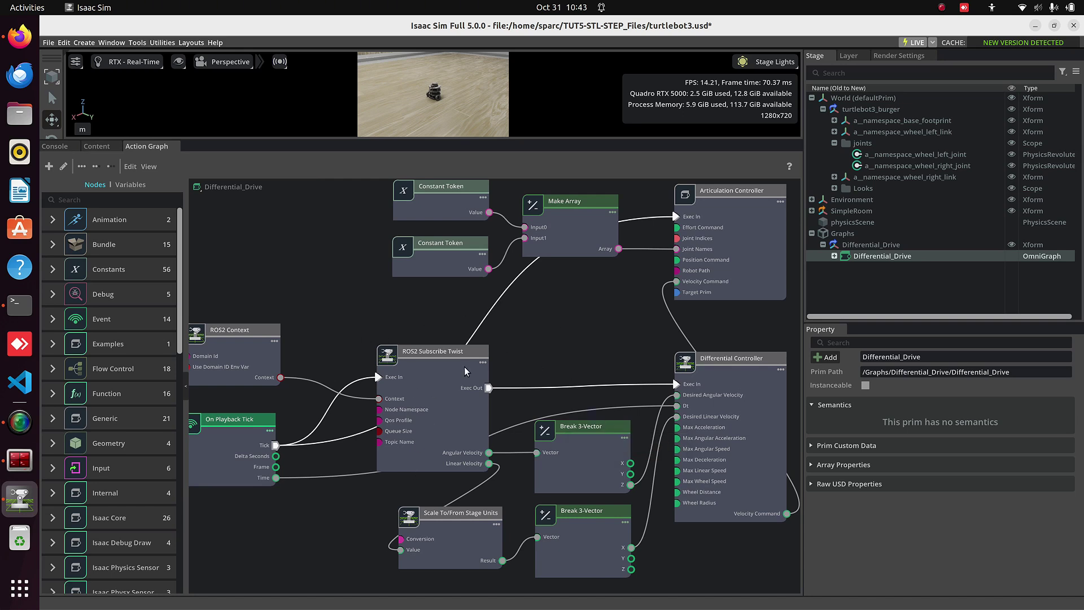
Inspect the Time-to-Dt link, ROS2 Context, Playback Tick, and Subscribe Twist's cmd_vel topic, leaving it unchanged.
left_click(568, 411)
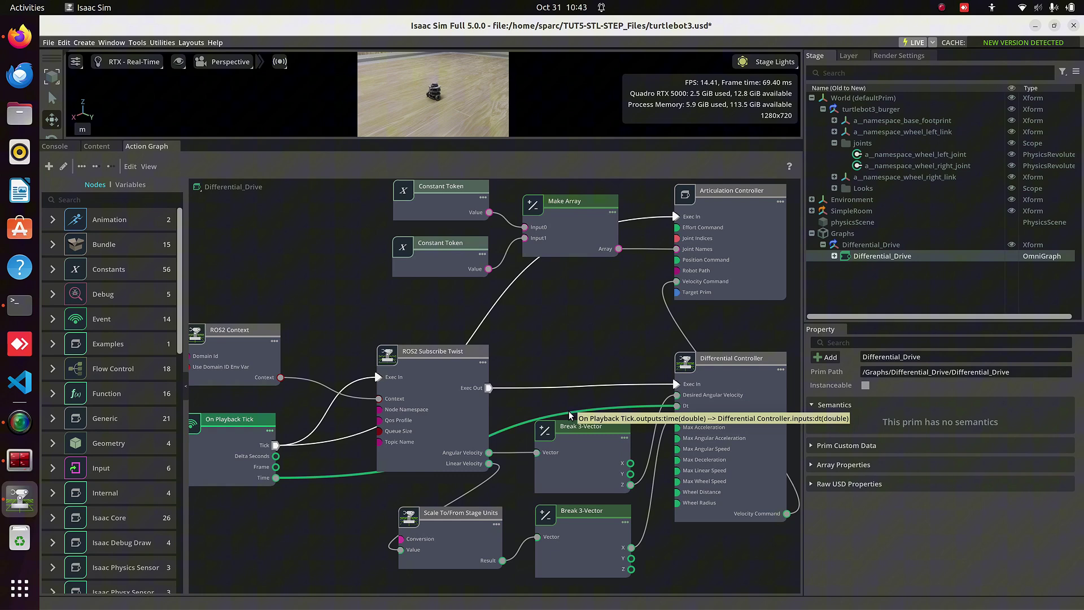
left_click(217, 354)
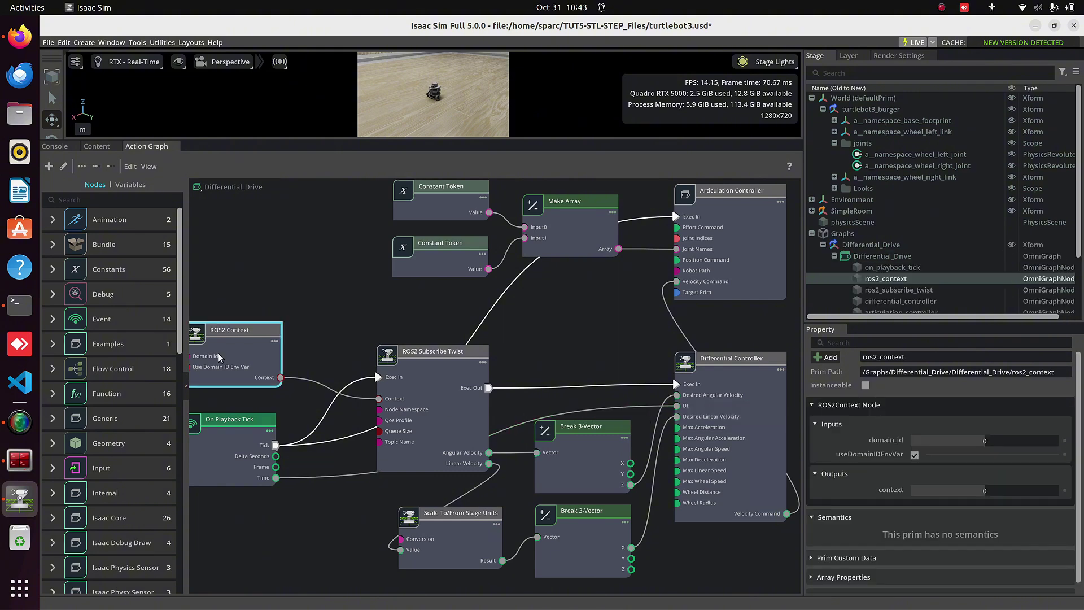
left_click(241, 462)
left_click(473, 408)
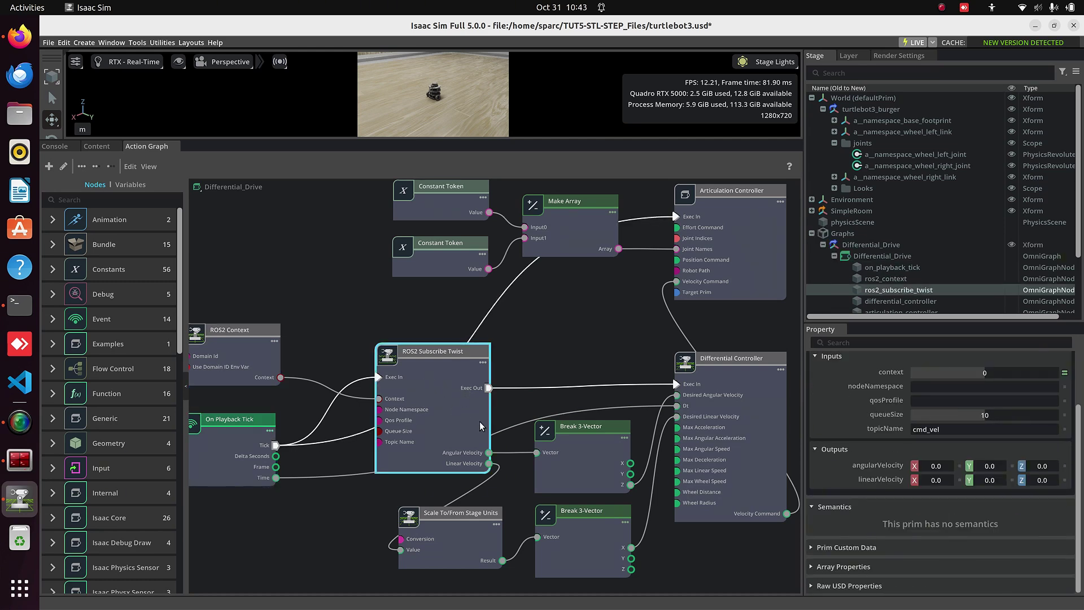
left_click(924, 431)
left_click_drag(925, 431, 914, 432)
left_click(485, 459)
Inspect the Differential Controller's inputs in the Property panel.
left_click(734, 429)
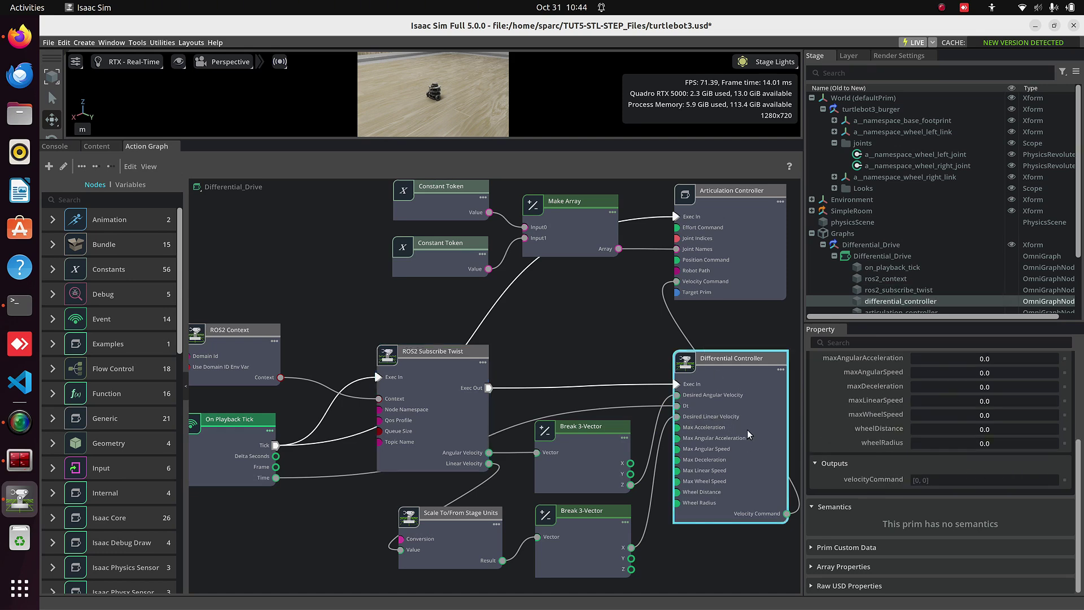
scroll(834, 437, "up", 3)
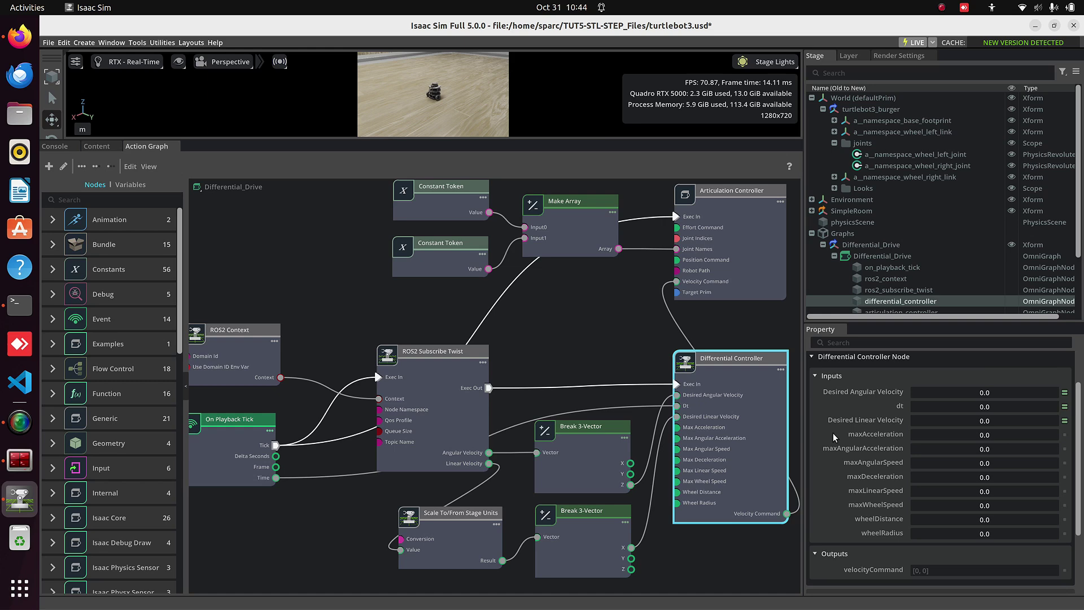
scroll(834, 437, "up", 2)
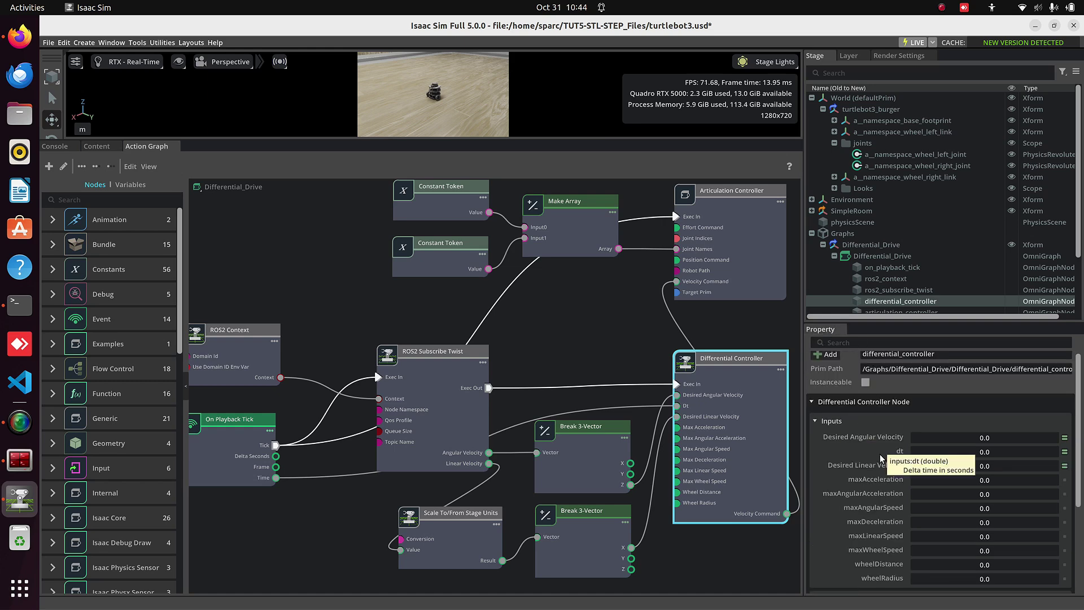
scroll(881, 458, "down", 2)
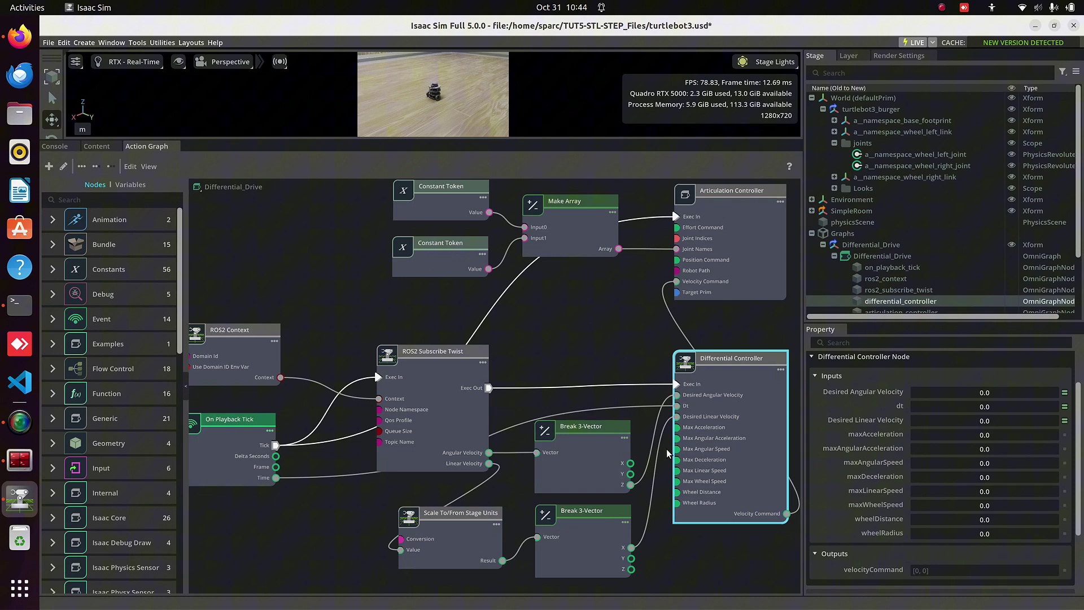
Highlight the Burger's 0.22 m/s maximum translational velocity in the e-Manual Specifications section.
left_click(20, 36)
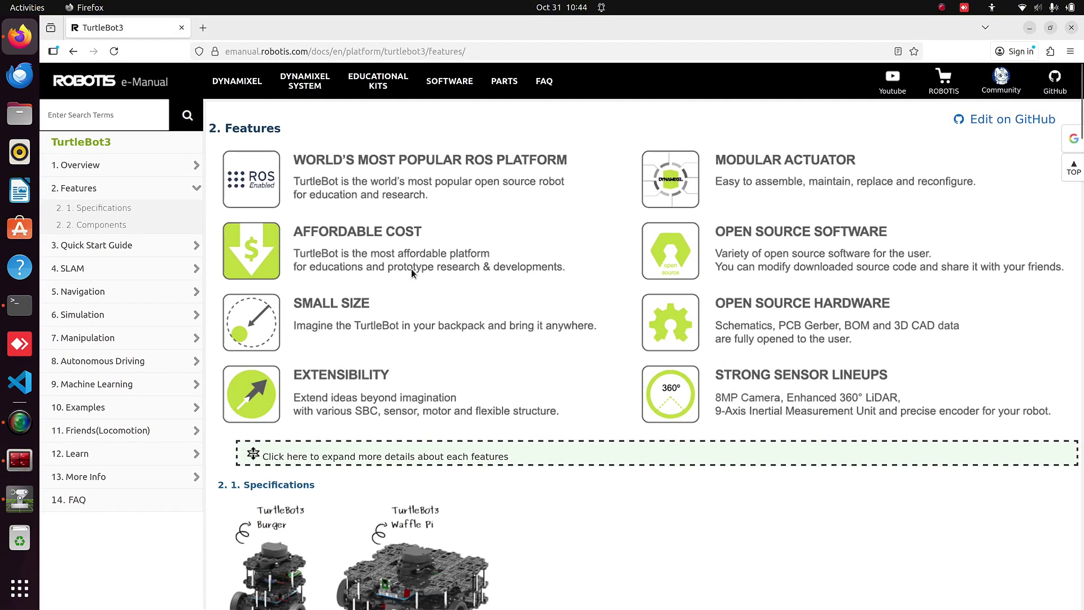
left_click(115, 207)
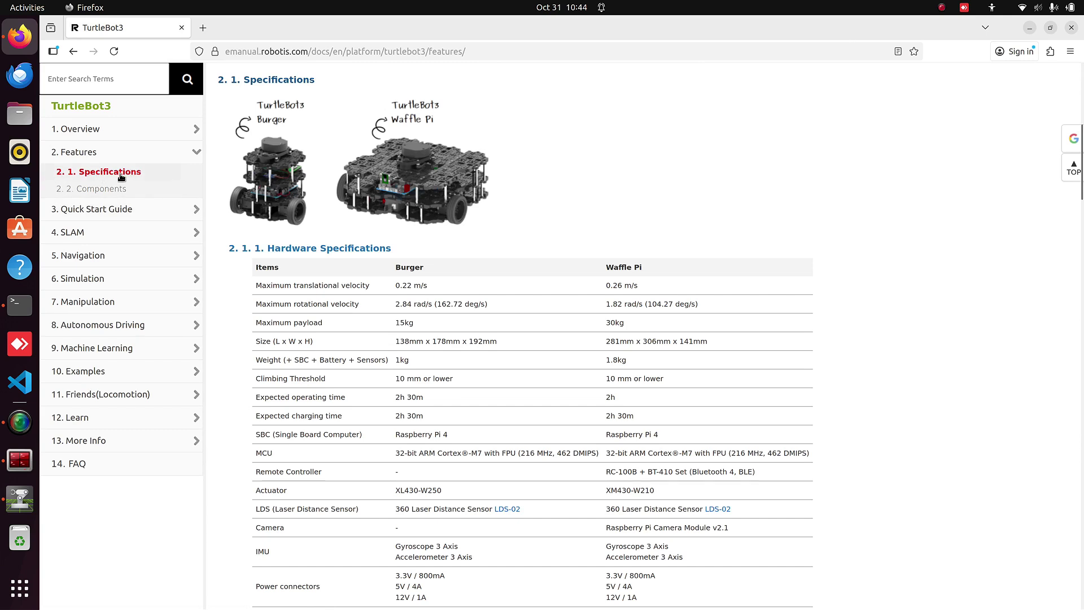
left_click_drag(257, 286, 430, 290)
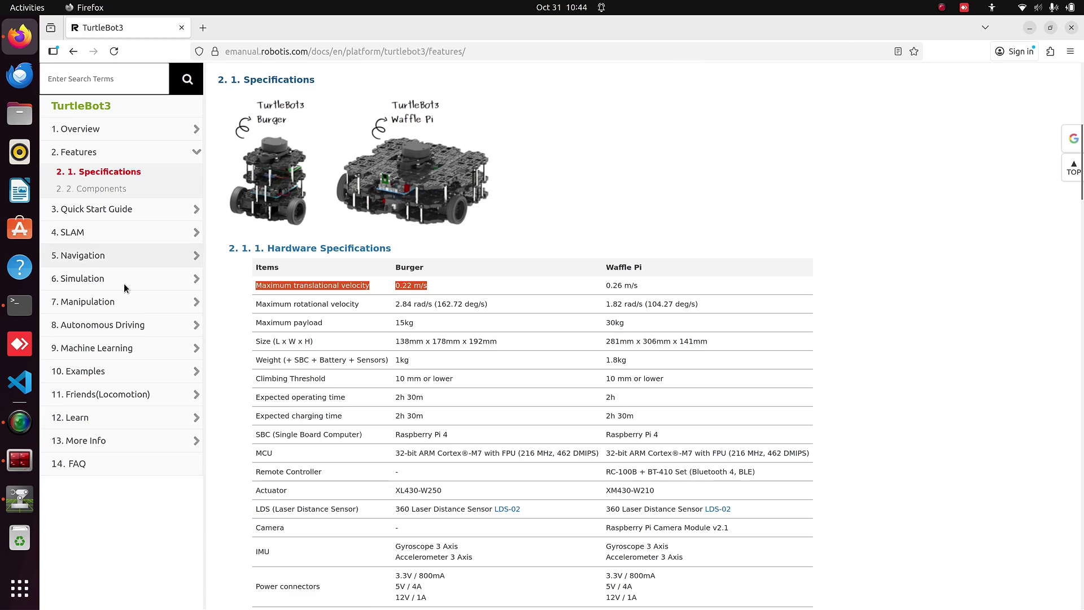
left_click(20, 499)
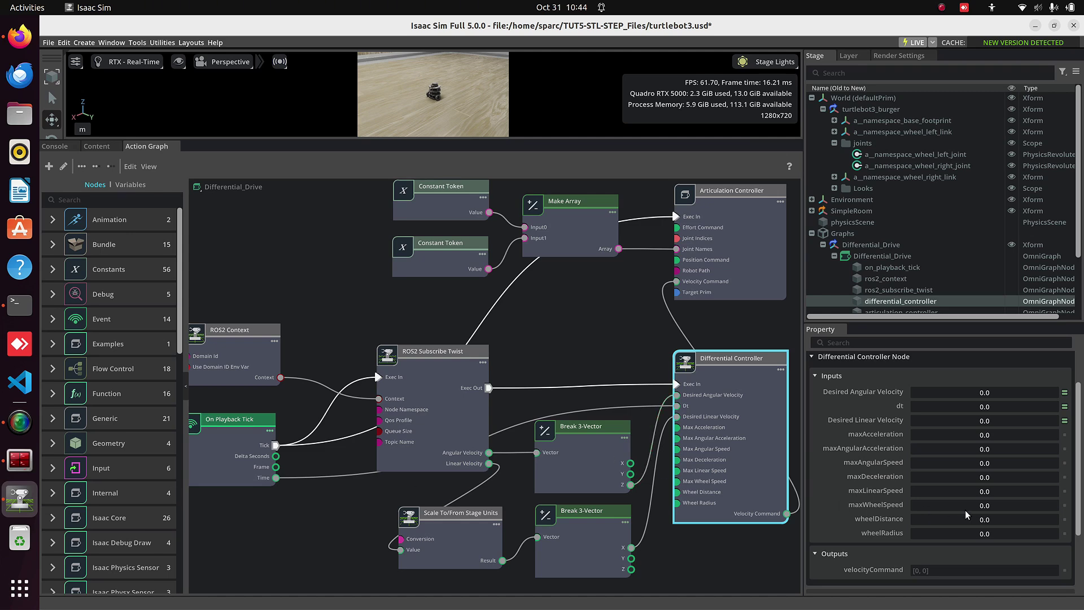
Enter 0.22 into the Differential Controller's maxLinearSpeed field.
double_click(987, 494)
type("0.22")
key("Return")
Scroll the e-Manual specifications down to the Burger's Dimension and Mass data.
left_click(20, 37)
scroll(356, 268, "down", 15)
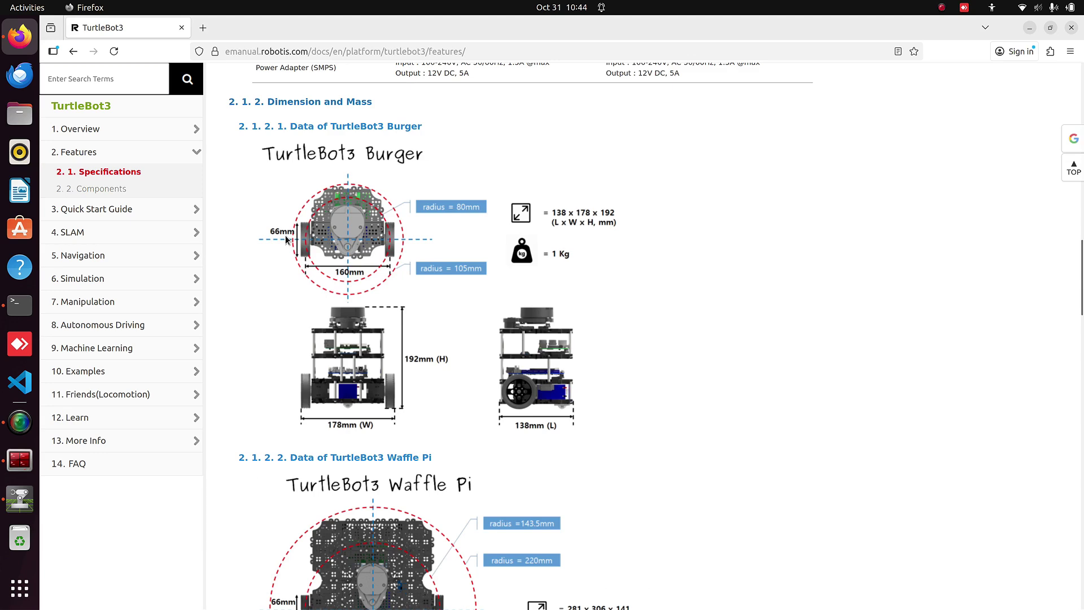
left_click(20, 499)
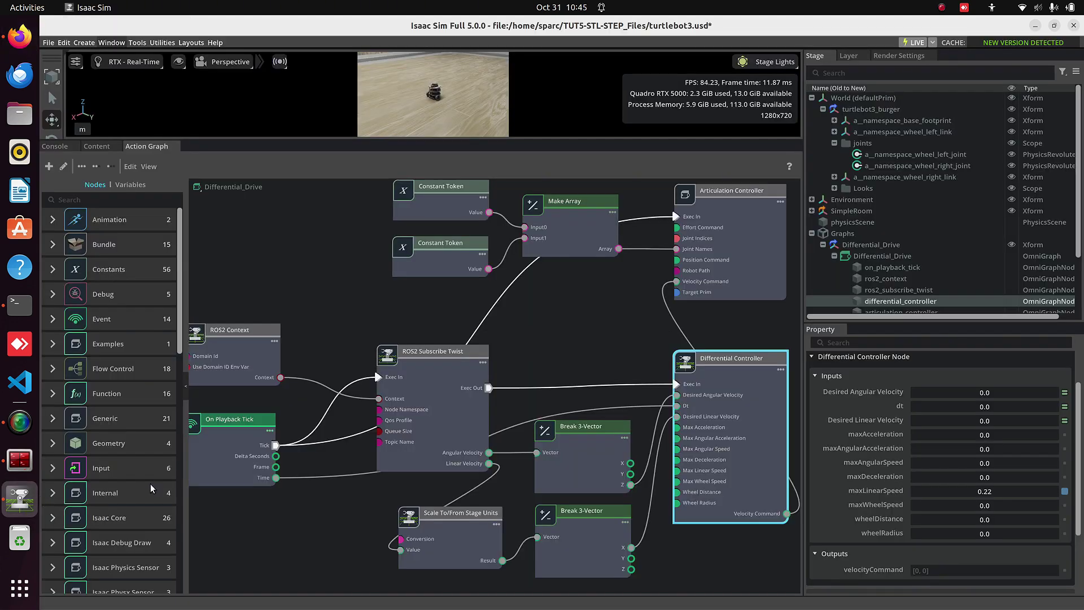
Set the Differential Controller's wheelDistance to 0.16 and wheelRadius to 0.033.
double_click(994, 520)
type("0.16")
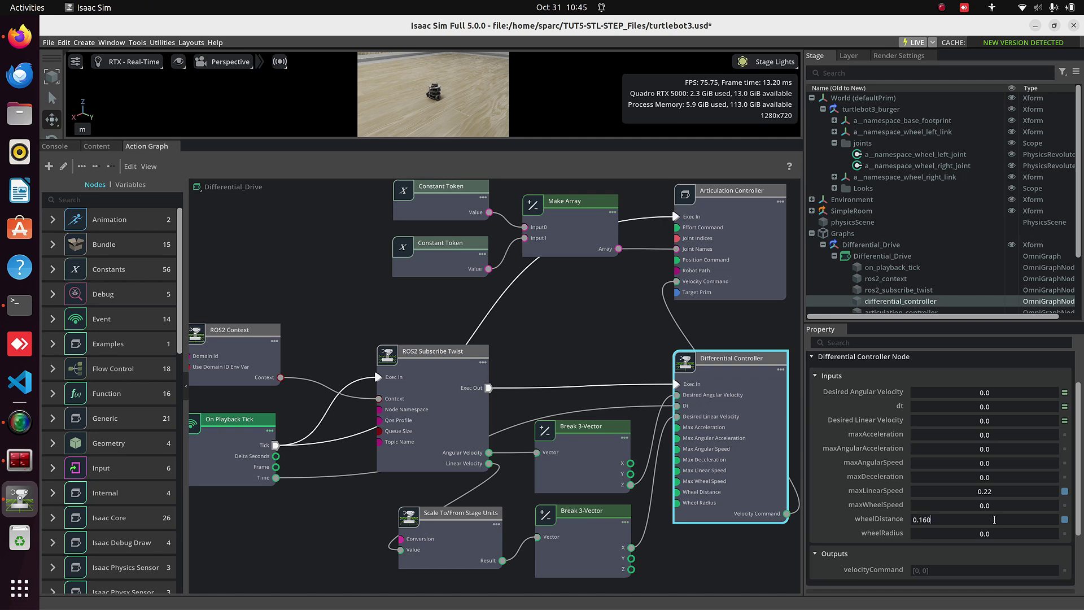
key("Return")
double_click(986, 530)
type("0.033")
left_click(429, 191)
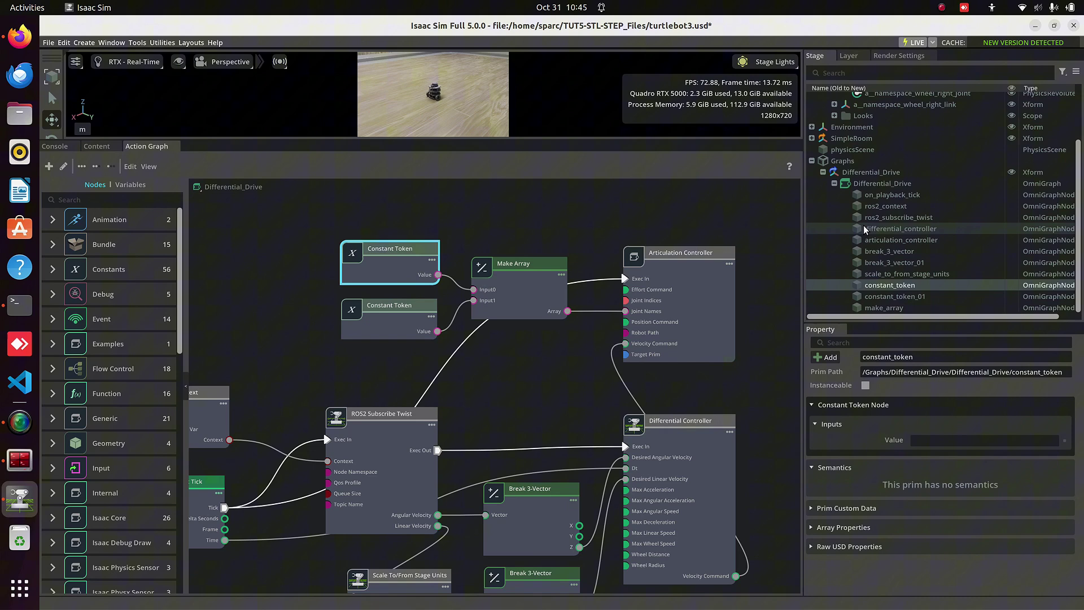
Paste a__namespace_wheel_left_joint as the top Constant Token's Value.
scroll(889, 167, "up", 3)
left_click(890, 156)
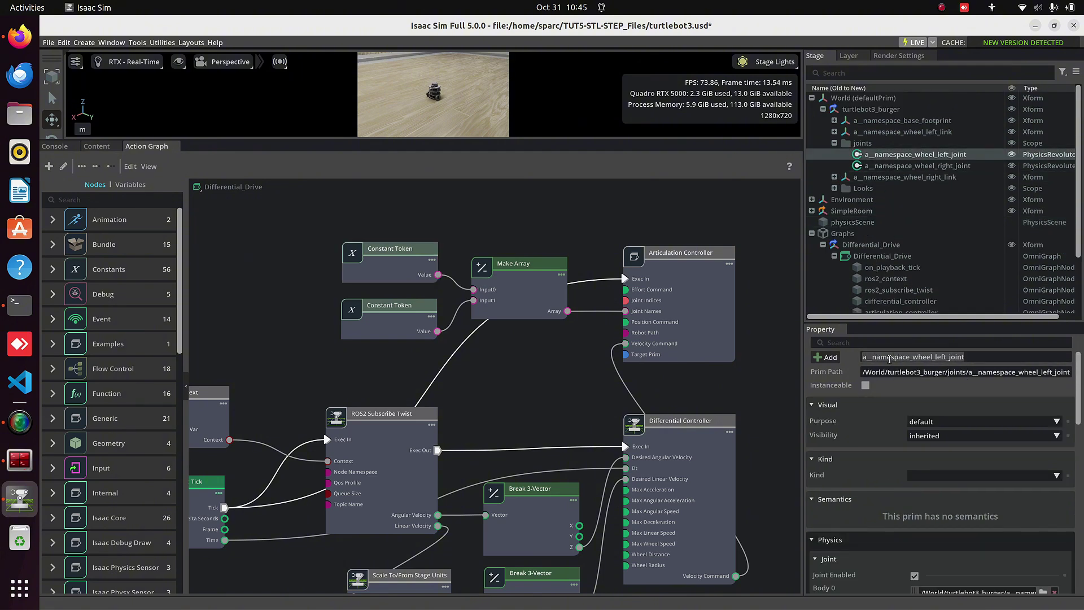
left_click(370, 271)
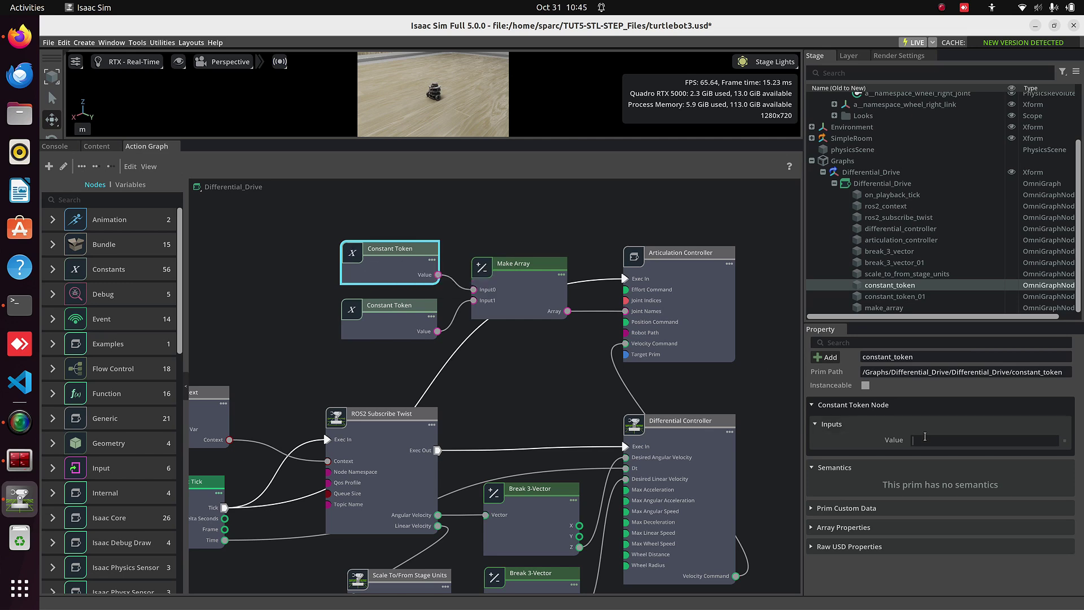
key("ctrl+v")
Paste a__namespace_wheel_right_joint as the bottom Constant Token's Value.
left_click(931, 163)
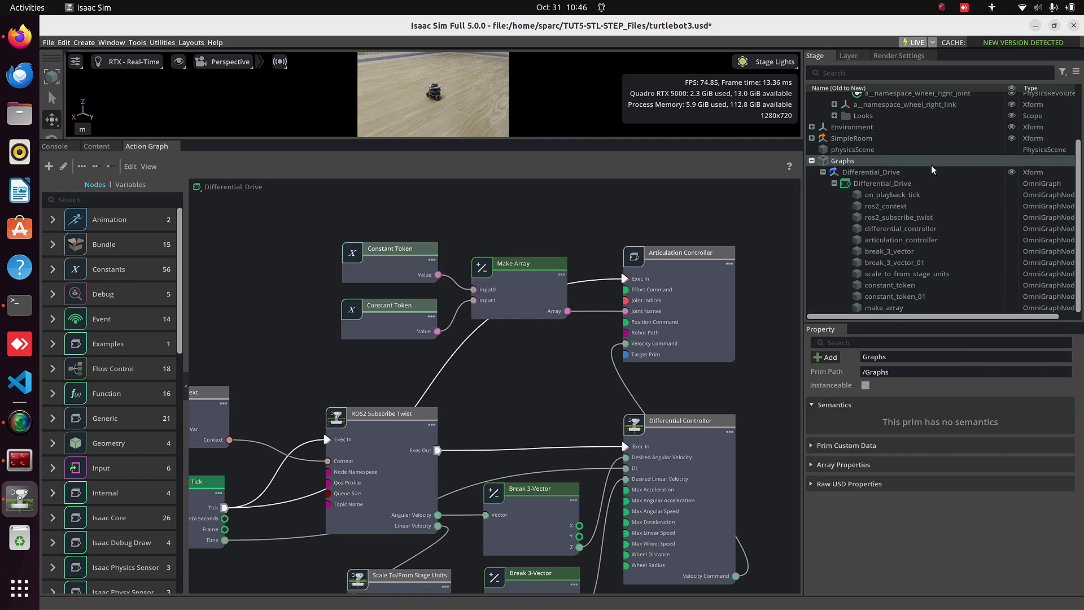
scroll(931, 169, "up", 3)
left_click(921, 166)
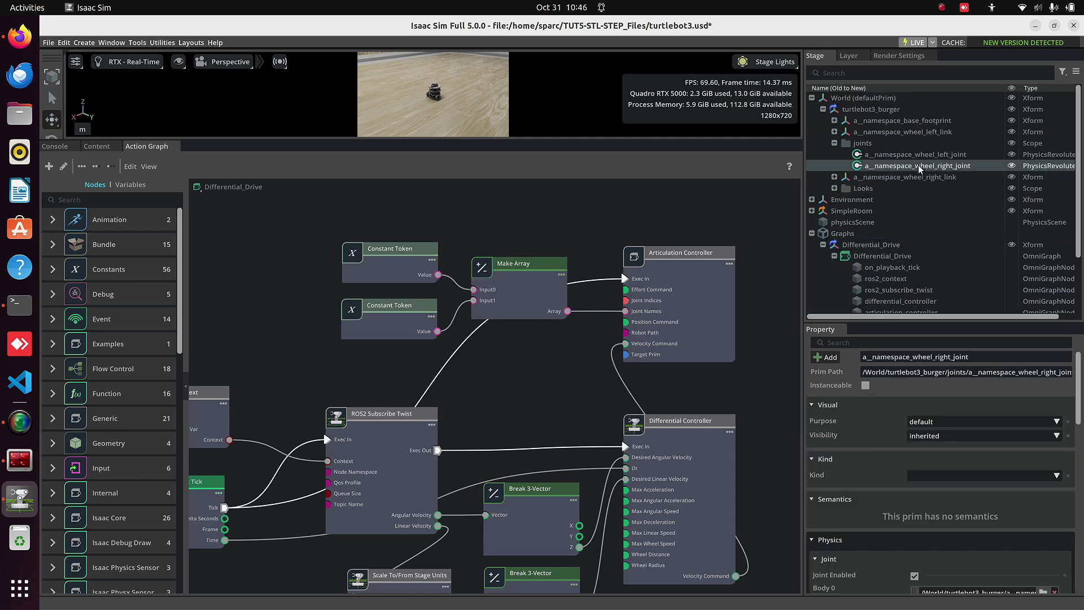
left_click(386, 330)
left_click(959, 440)
key("ctrl+v")
left_click(517, 317)
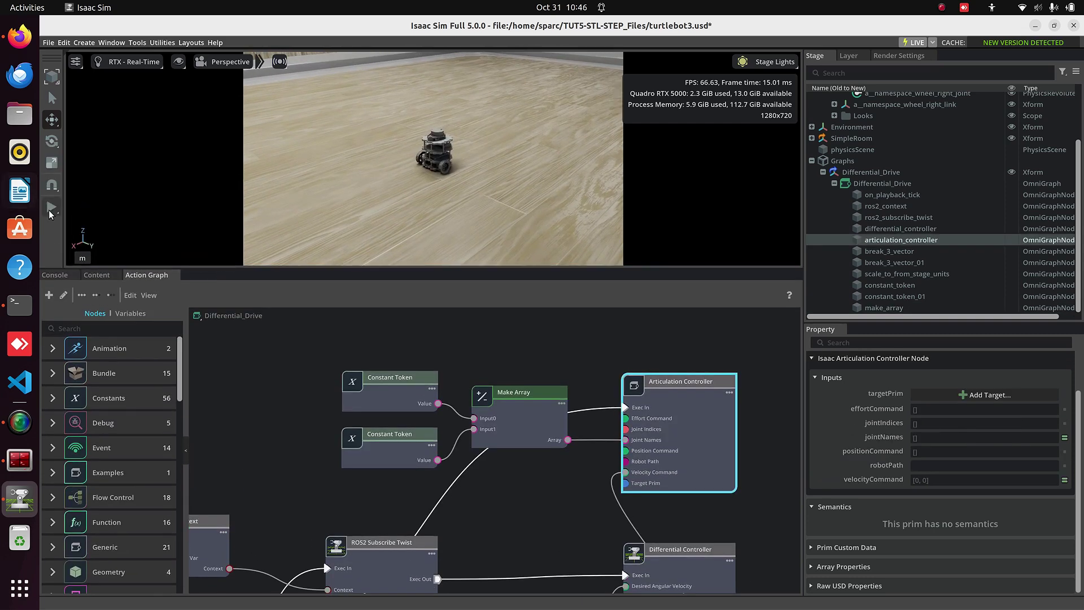
Test-run the simulation, then filter the Stage to Physics Articulation Roots and select a__namespace_base_footprint.
left_click(50, 212)
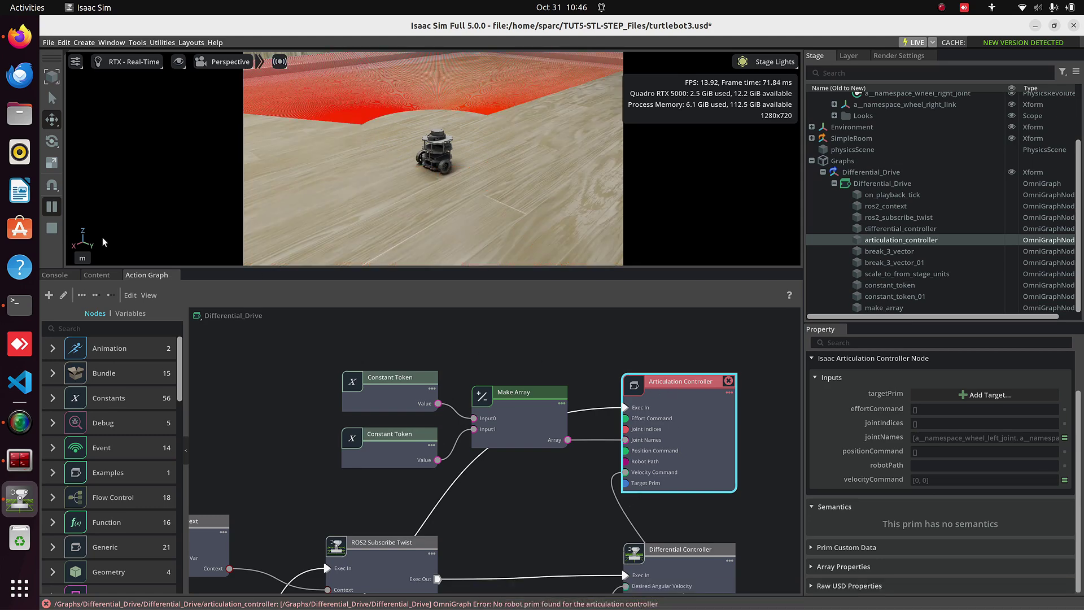
left_click(52, 228)
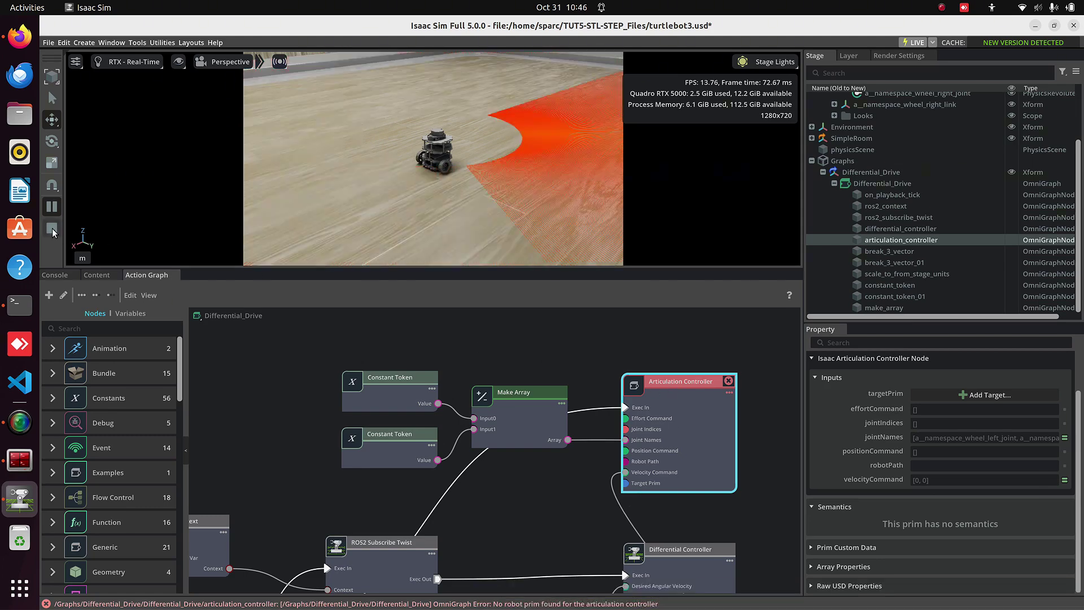
left_click(1062, 74)
left_click(1053, 98)
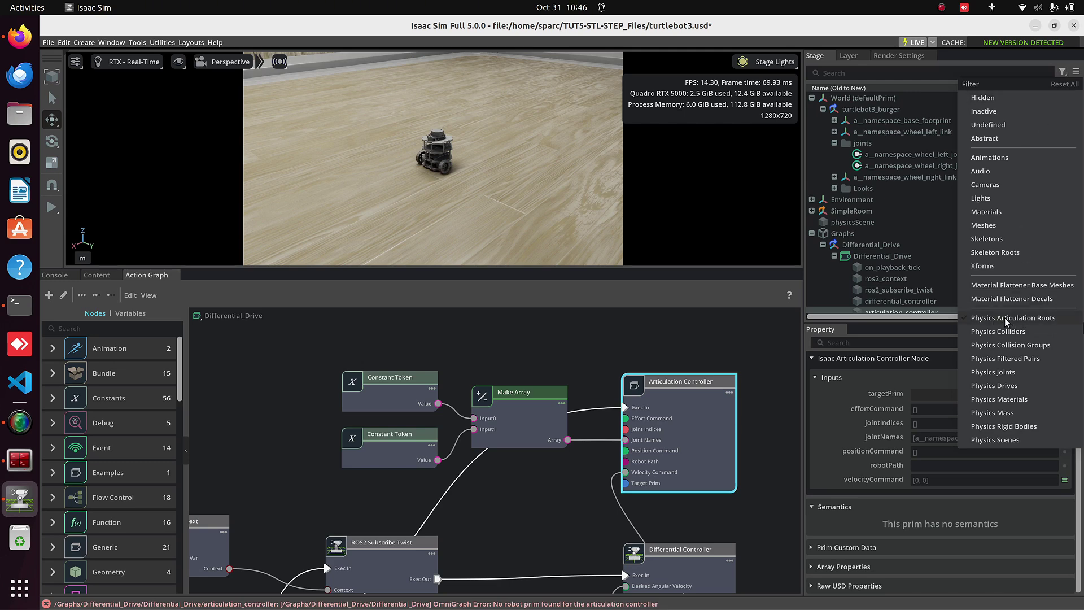
left_click(1007, 319)
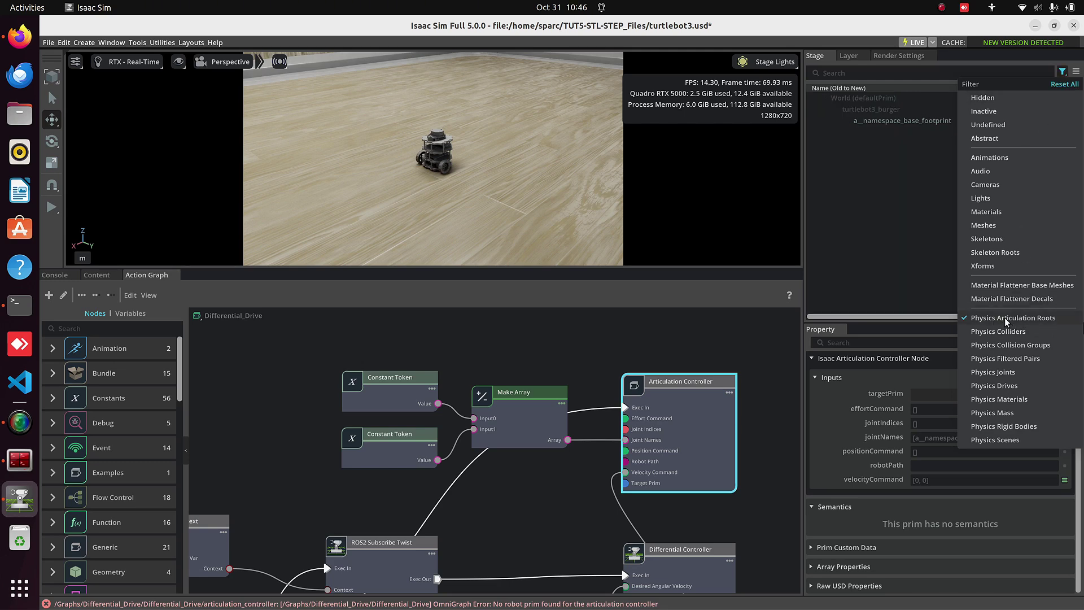
left_click(928, 139)
left_click(904, 124)
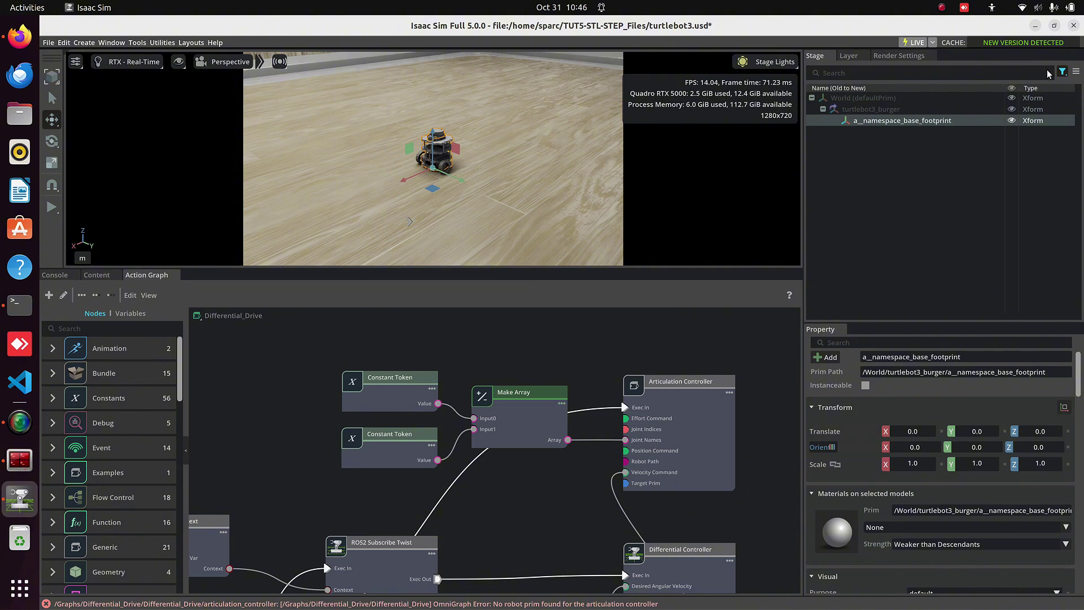
Remove the articulation-root filter and expand a__namespace_base_footprint.
left_click(1063, 73)
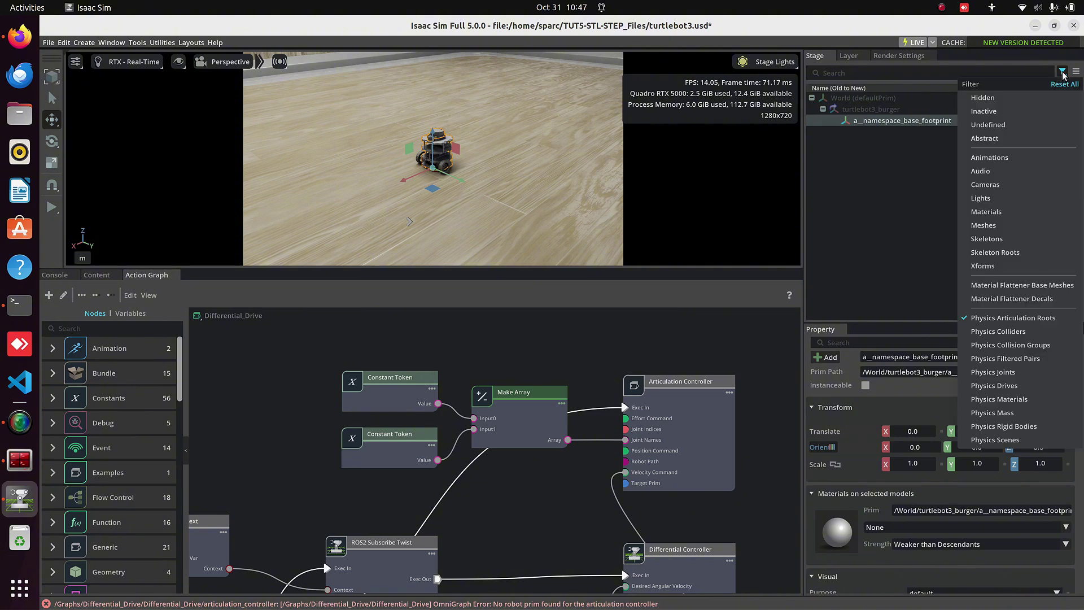
left_click(1008, 316)
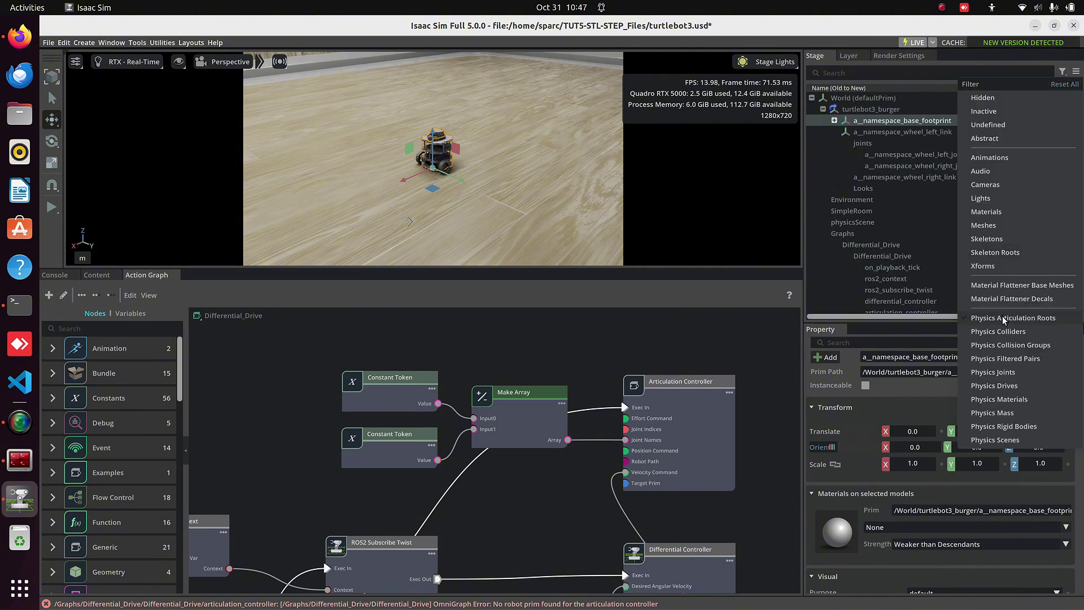
left_click(835, 124)
left_click(834, 121)
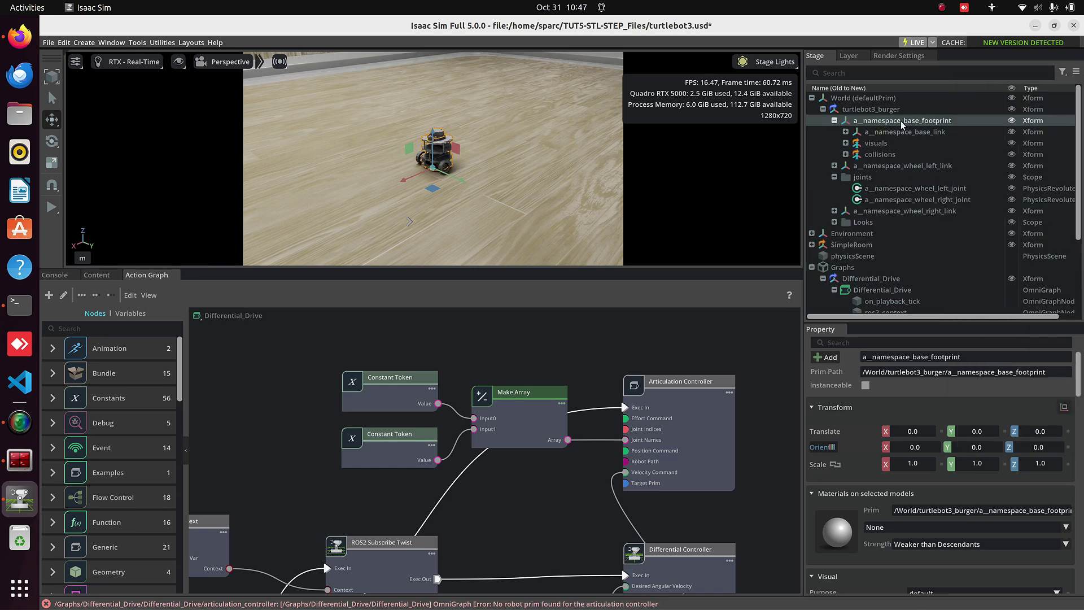
Remove the Articulation Root from the a__namespace_base_footprint prim.
scroll(848, 418, "down", 10)
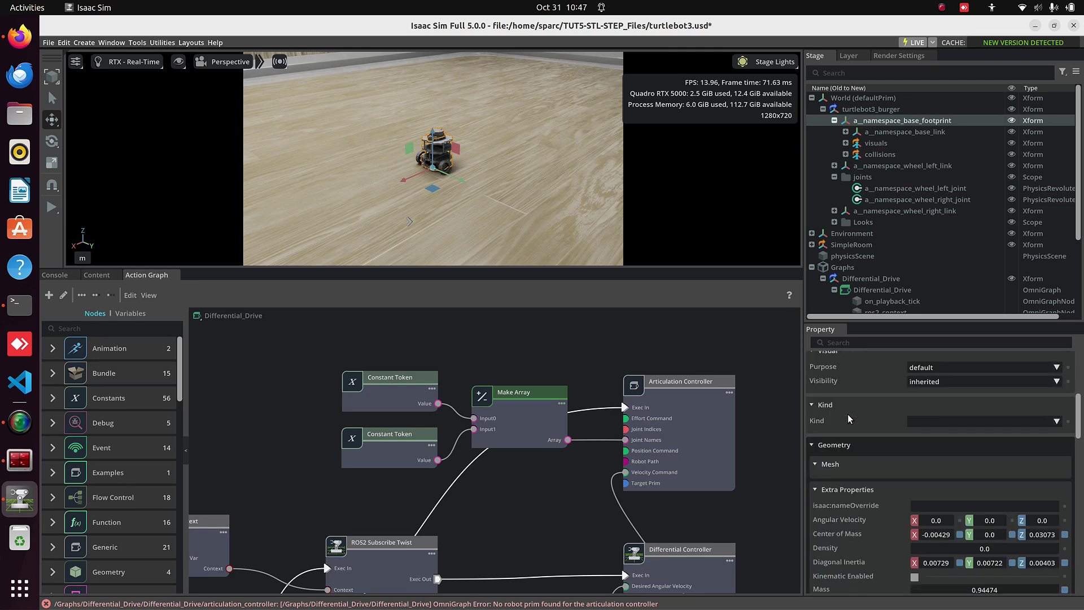
scroll(848, 419, "down", 10)
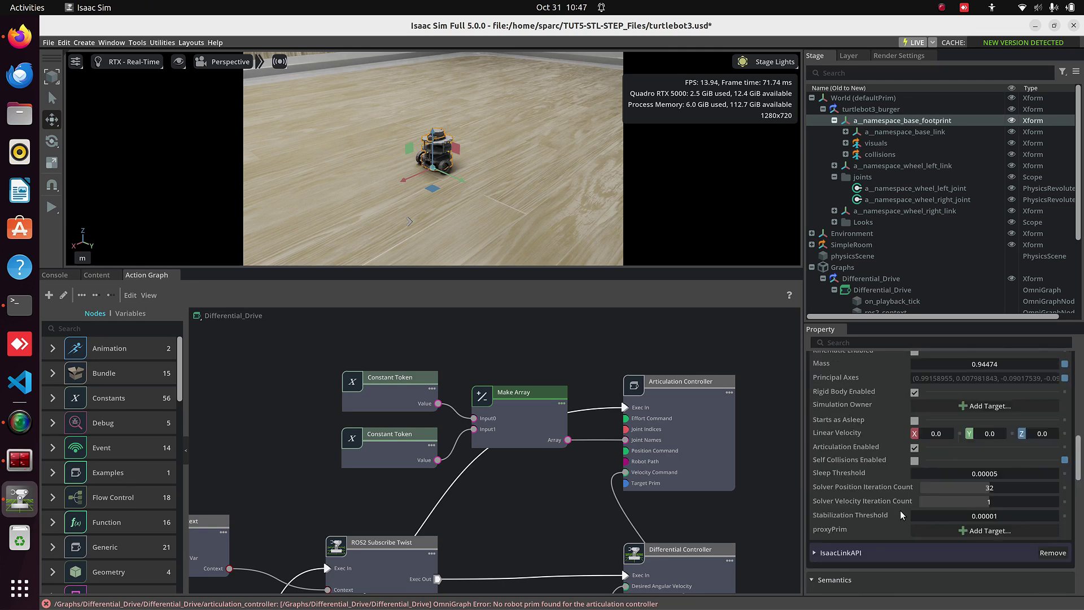
scroll(901, 514, "down", 5)
scroll(902, 514, "down", 10)
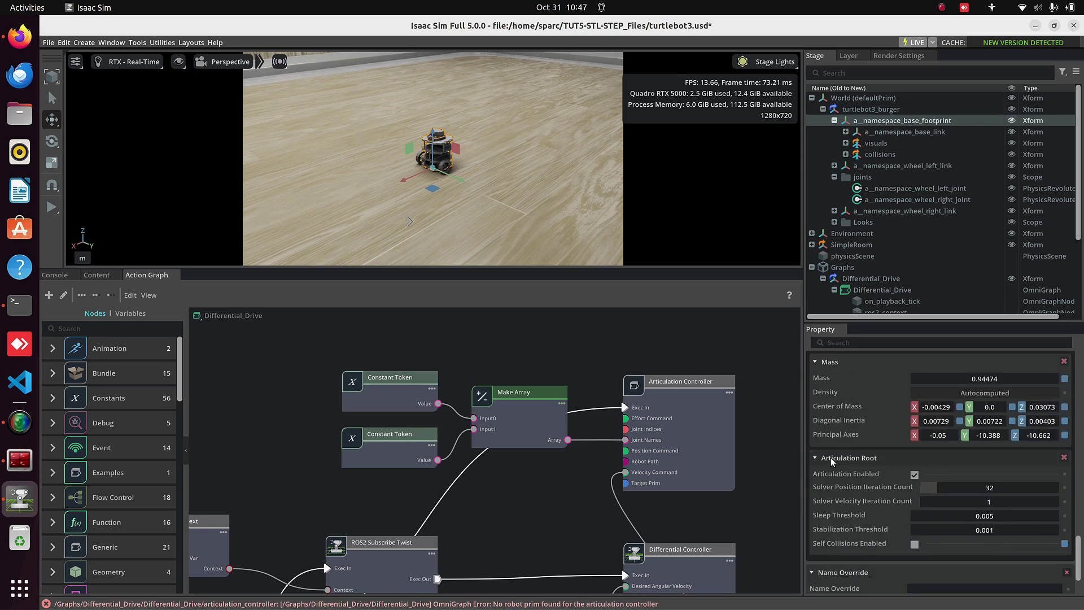
left_click(1064, 457)
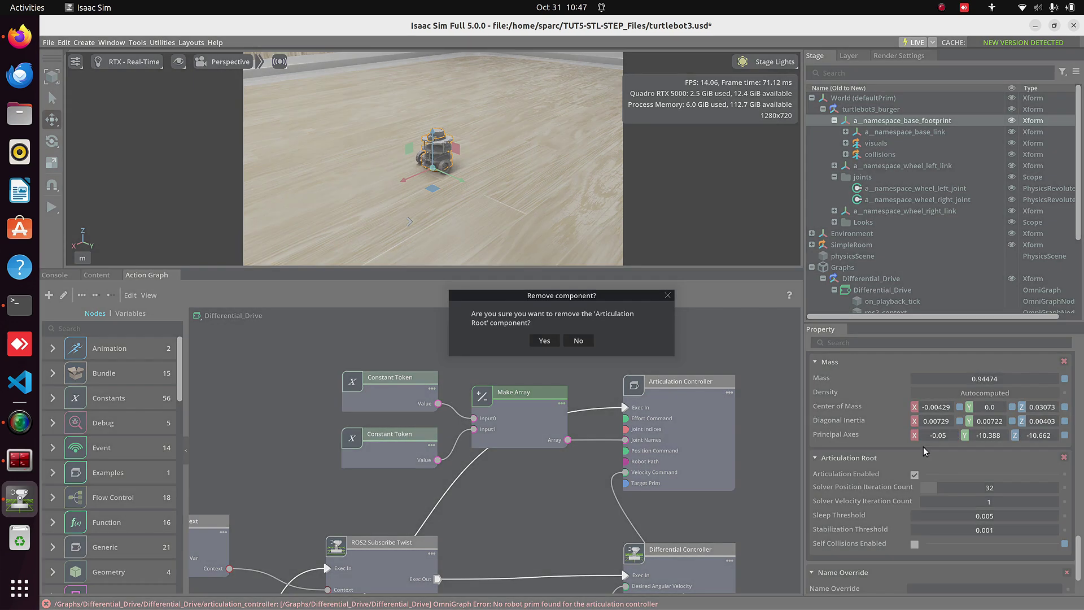
left_click(543, 340)
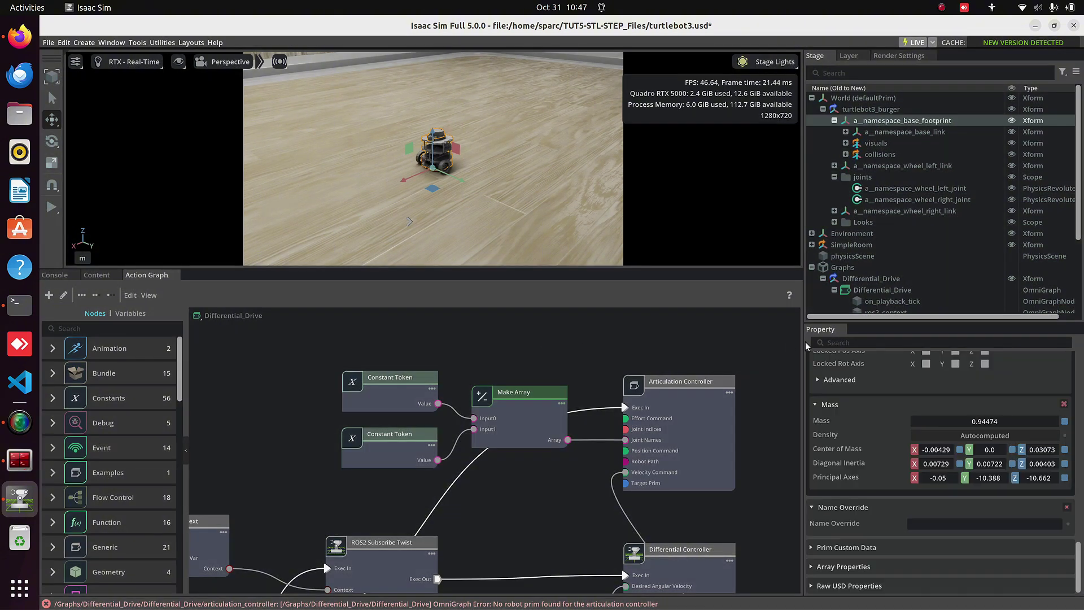
Add a Physics Articulation Root to a__namespace_base_link and select the Articulation Controller node.
left_click(895, 135)
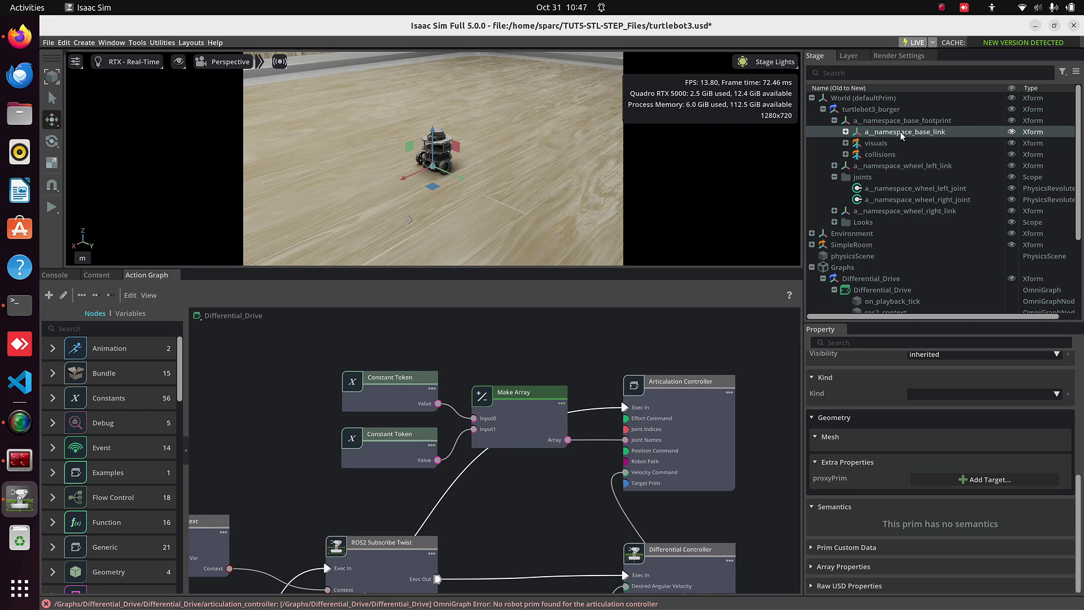
right_click(901, 135)
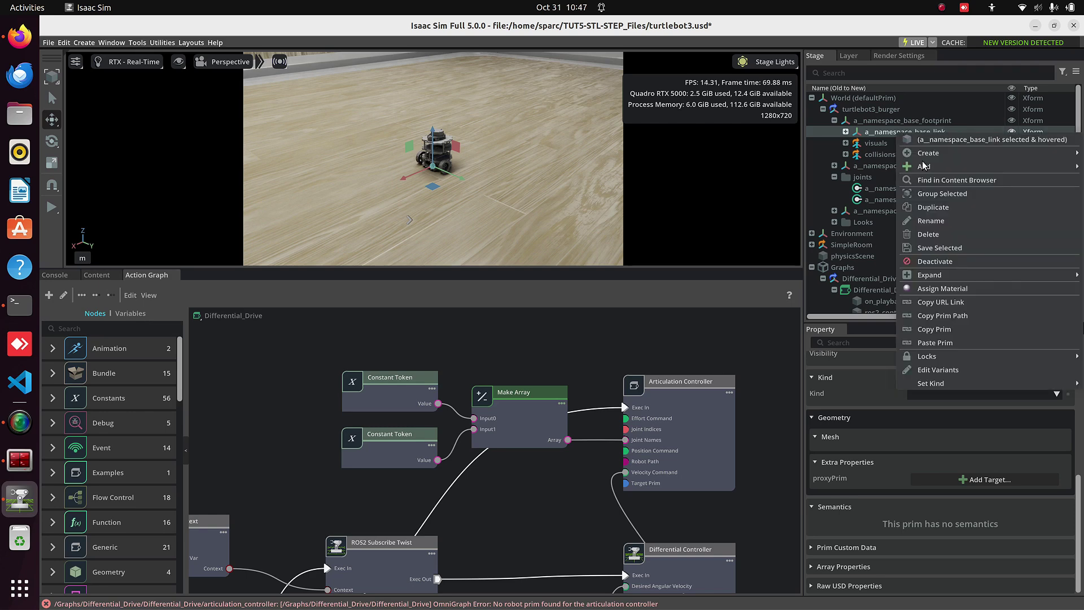
mouse_move(924, 169)
mouse_move(1037, 289)
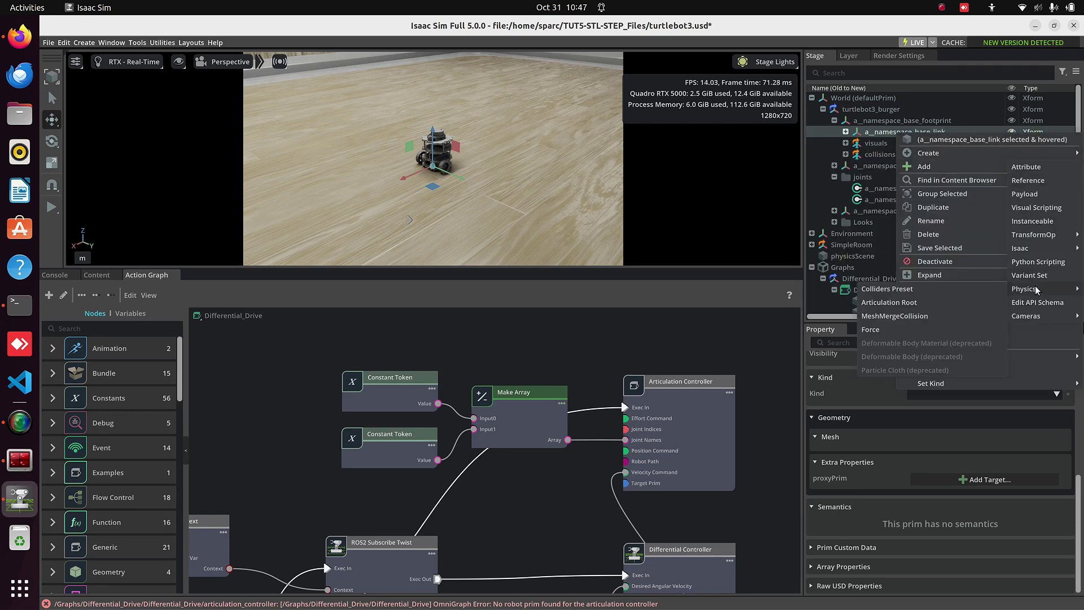
left_click(888, 304)
left_click(659, 471)
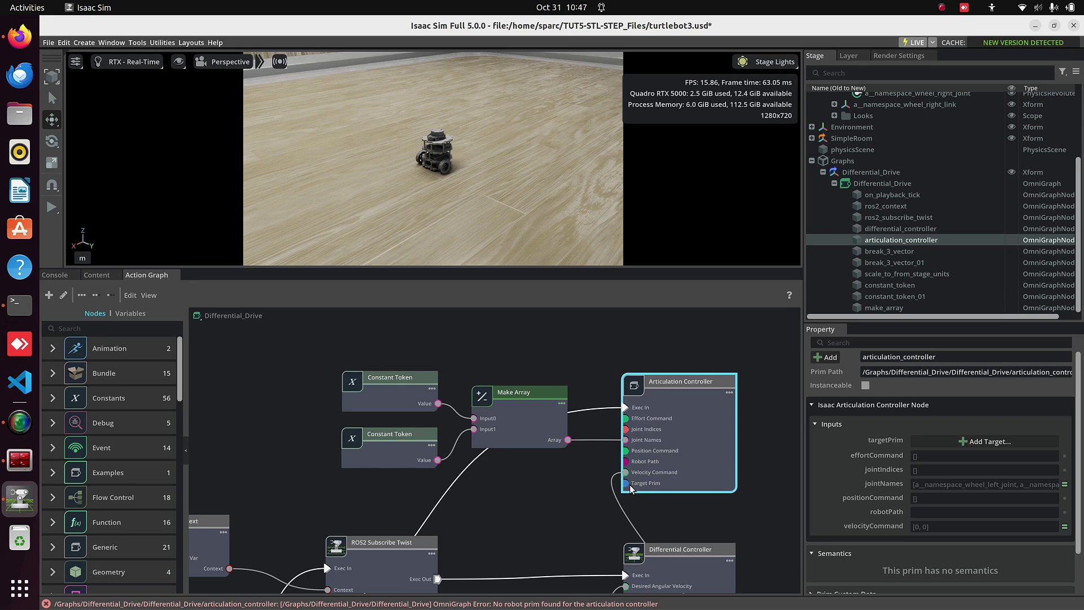
Set the Articulation Controller's targetPrim to a__namespace_base_link.
left_click(965, 447)
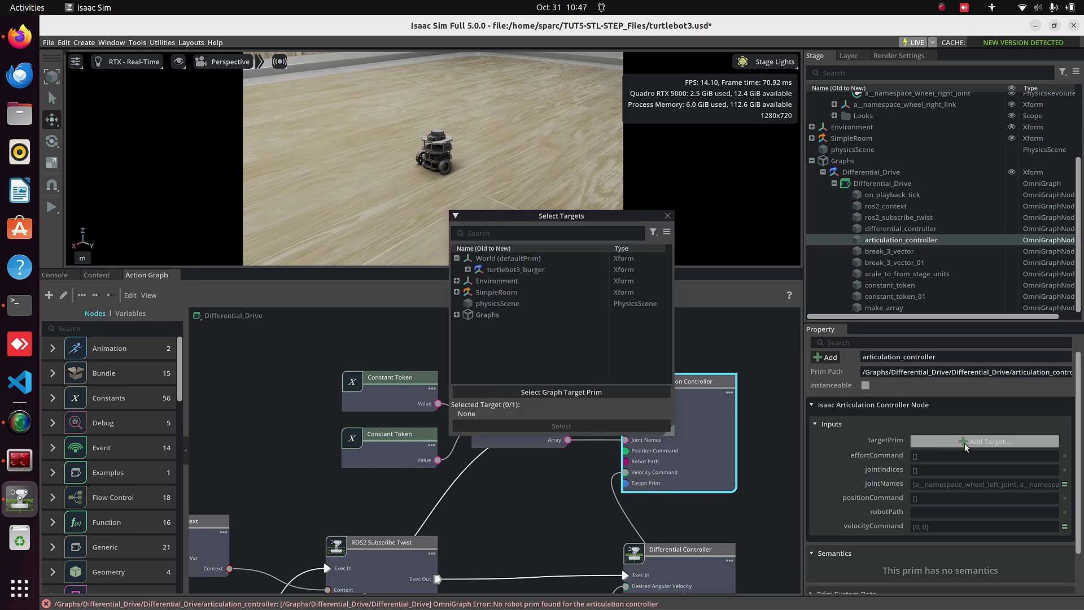
left_click(468, 270)
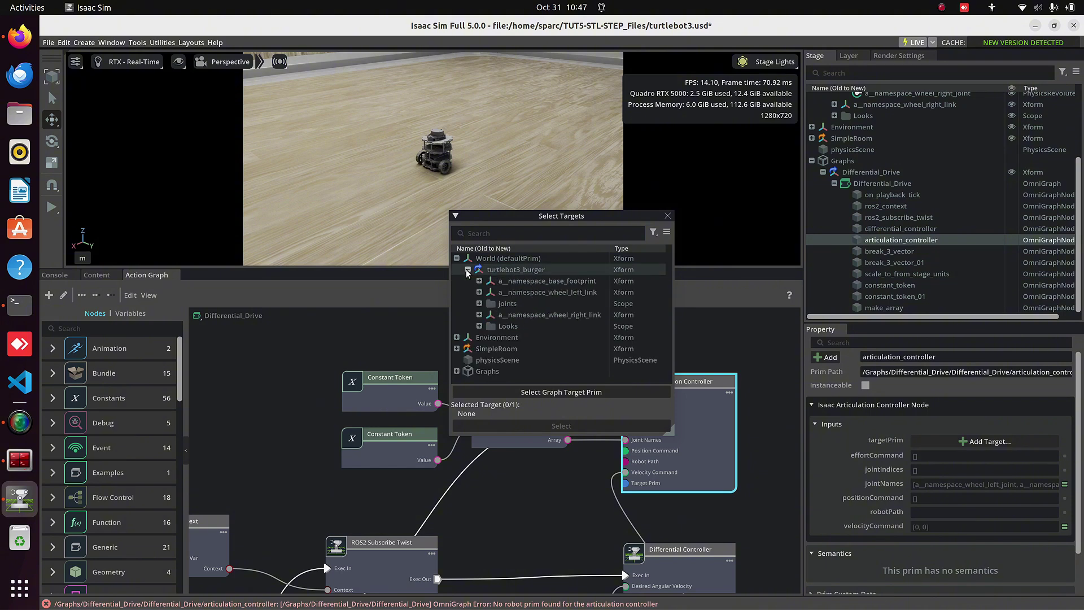
left_click(479, 281)
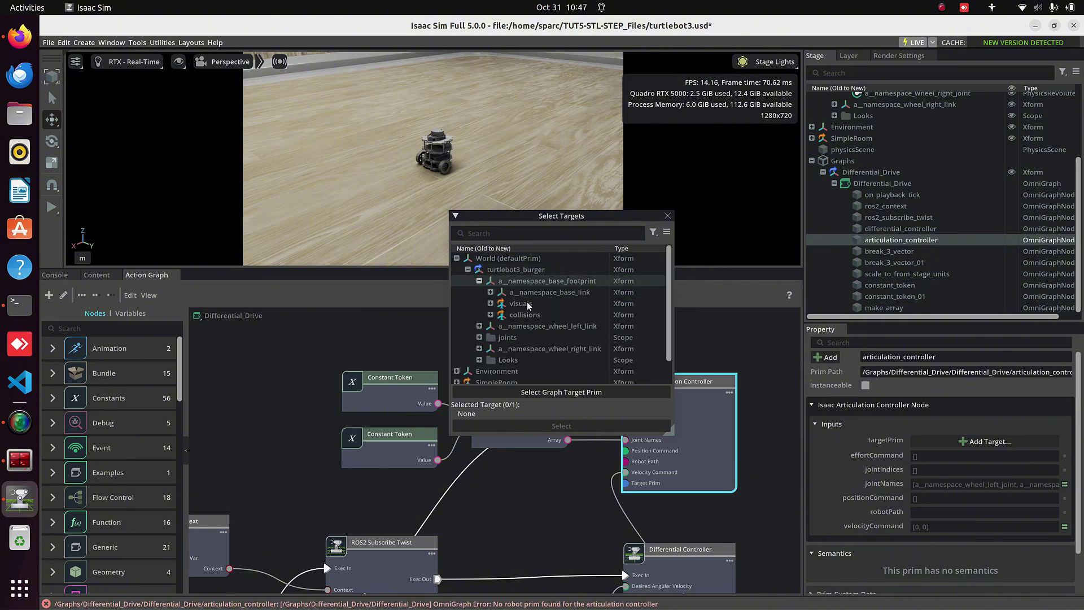
left_click(545, 294)
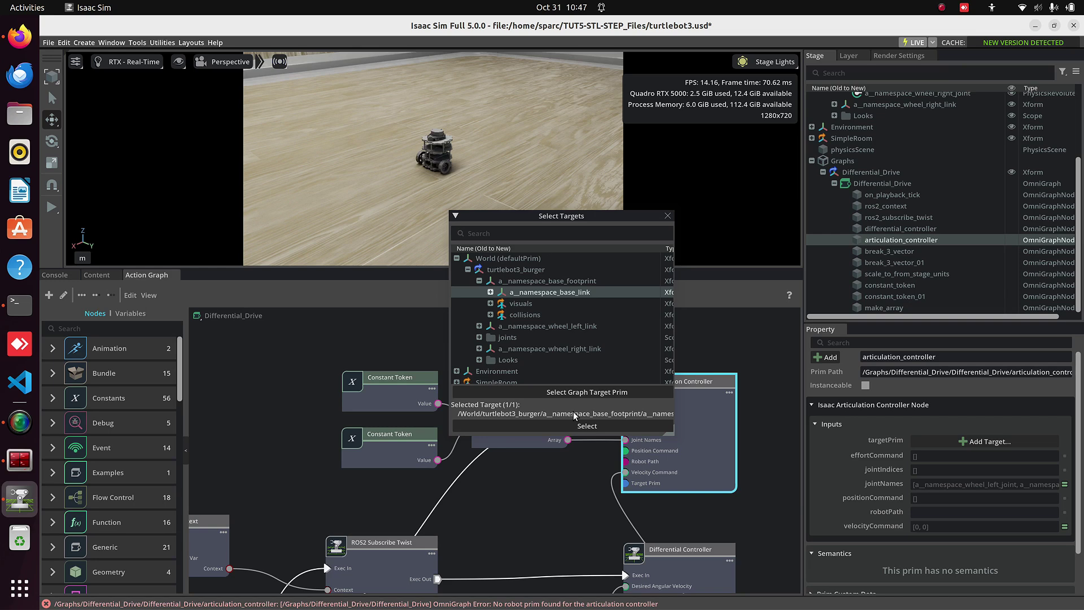
left_click(581, 428)
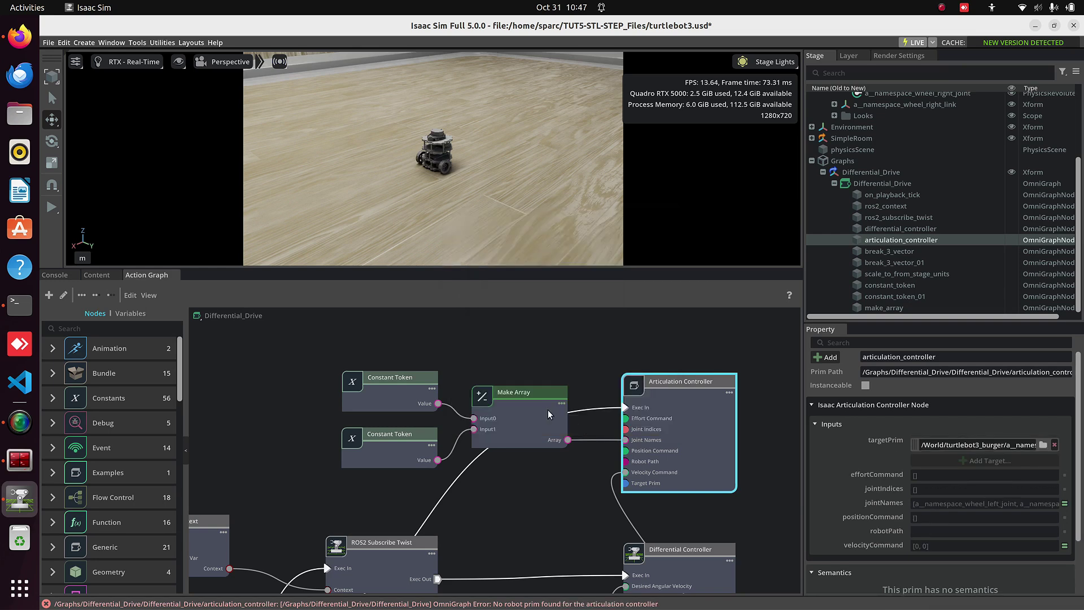
Play and then pause the simulation to test the base-link target.
left_click(51, 210)
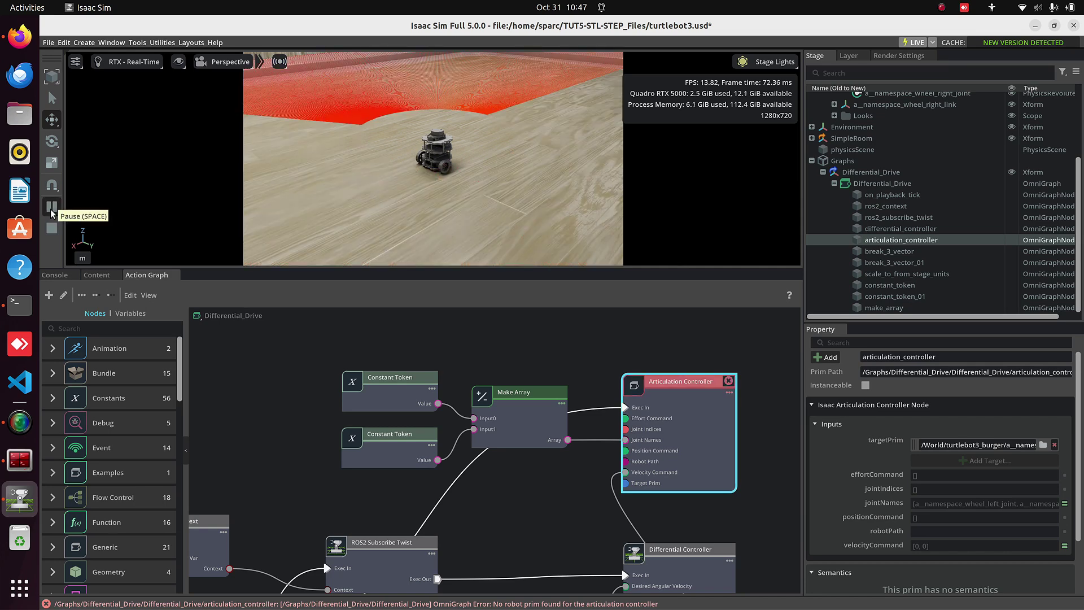
left_click(51, 210)
scroll(864, 234, "up", 3)
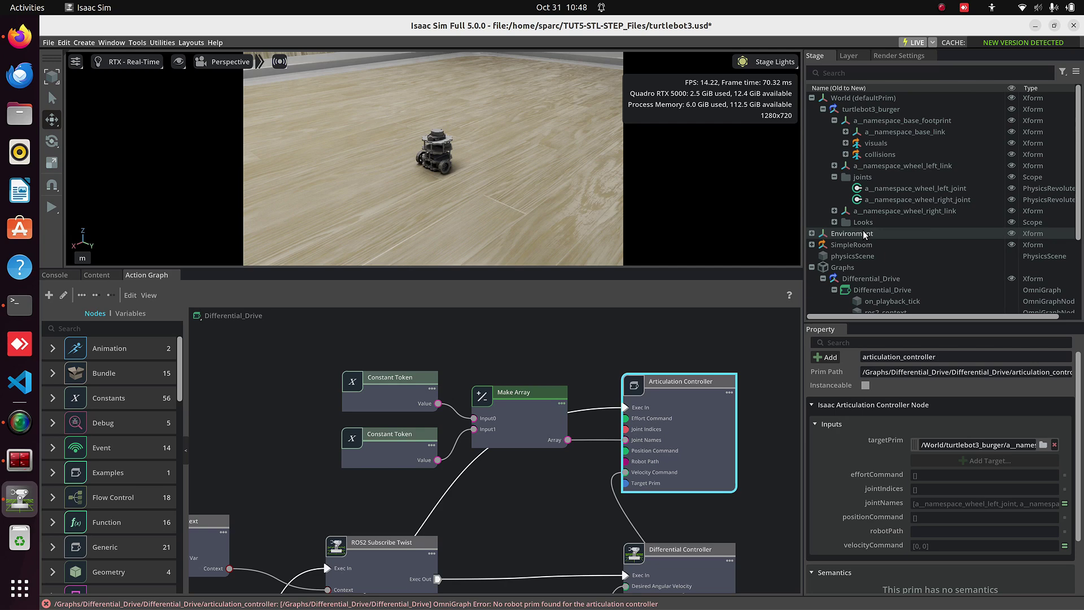
Reselect a__namespace_base_link and scroll to its Articulation Root physics settings.
left_click(879, 134)
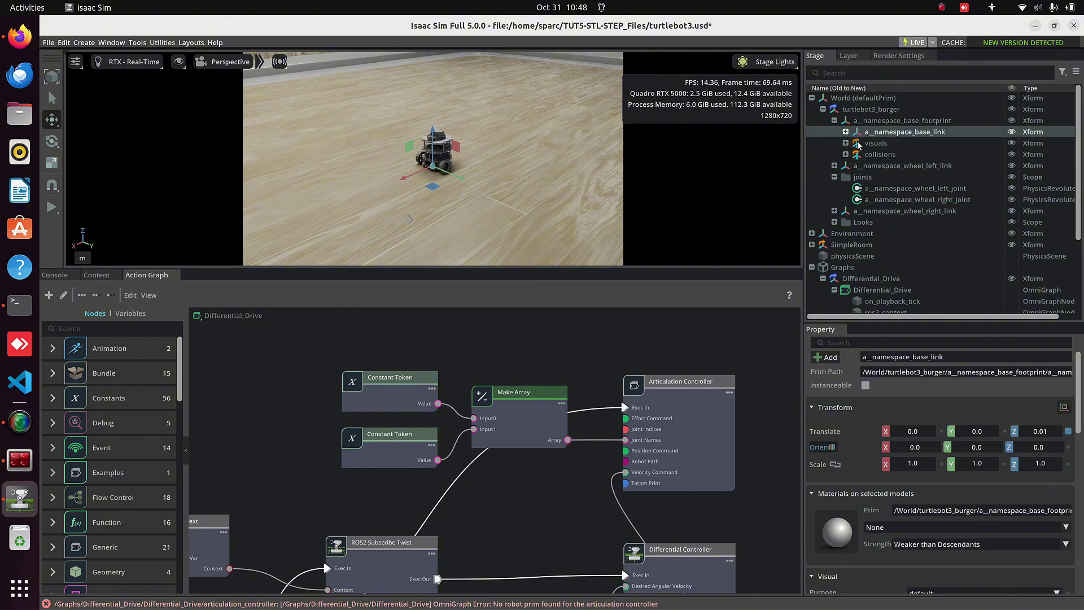
left_click(834, 121)
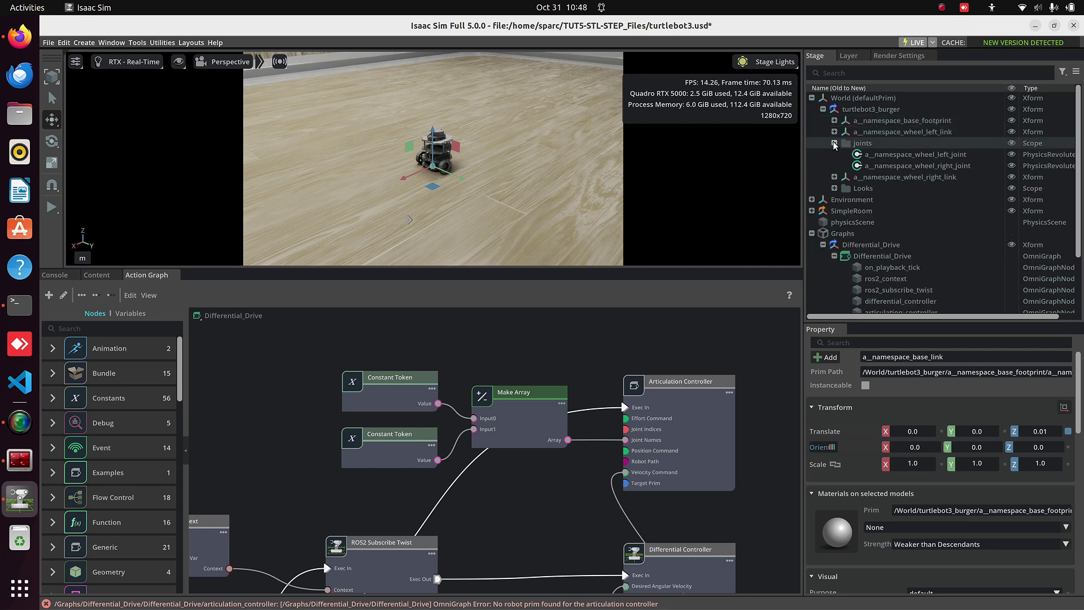
left_click(834, 143)
left_click(834, 121)
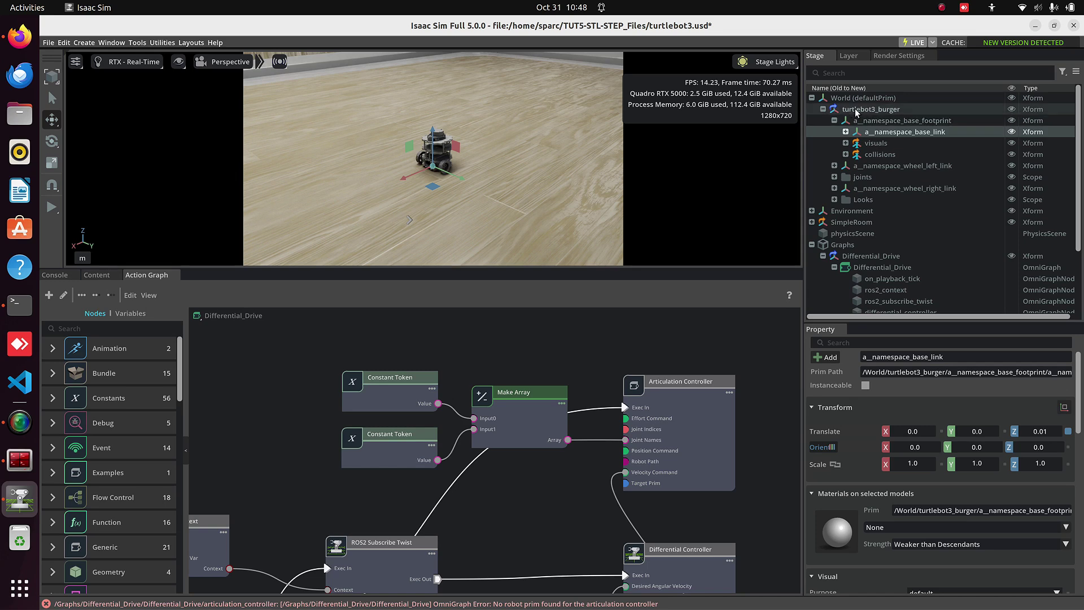
left_click(858, 111)
left_click(904, 132)
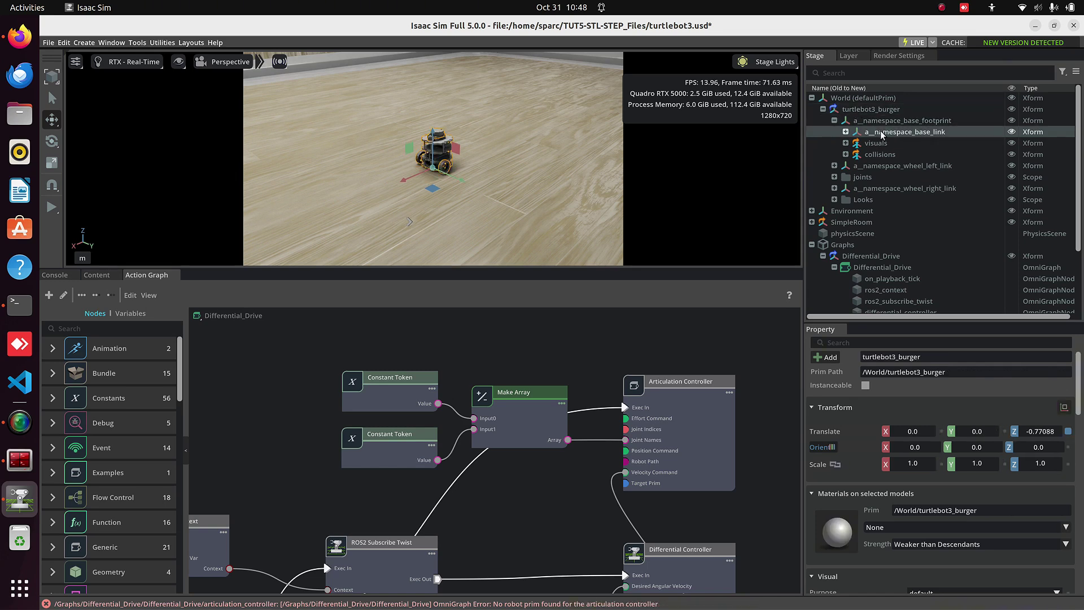
scroll(877, 412, "down", 10)
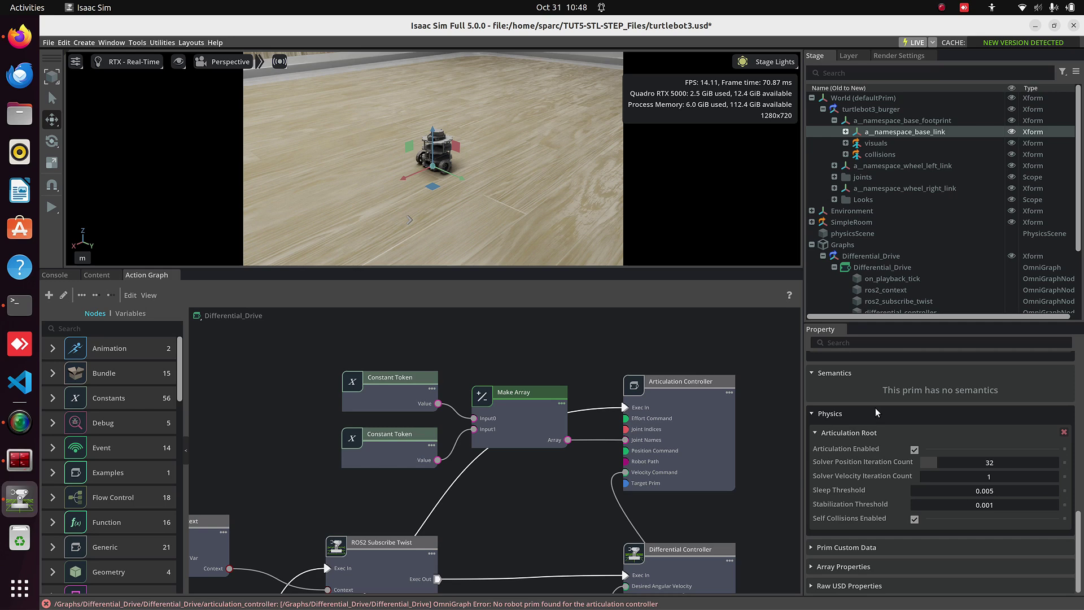
Remove the Articulation Root from a__namespace_base_link.
left_click(1063, 432)
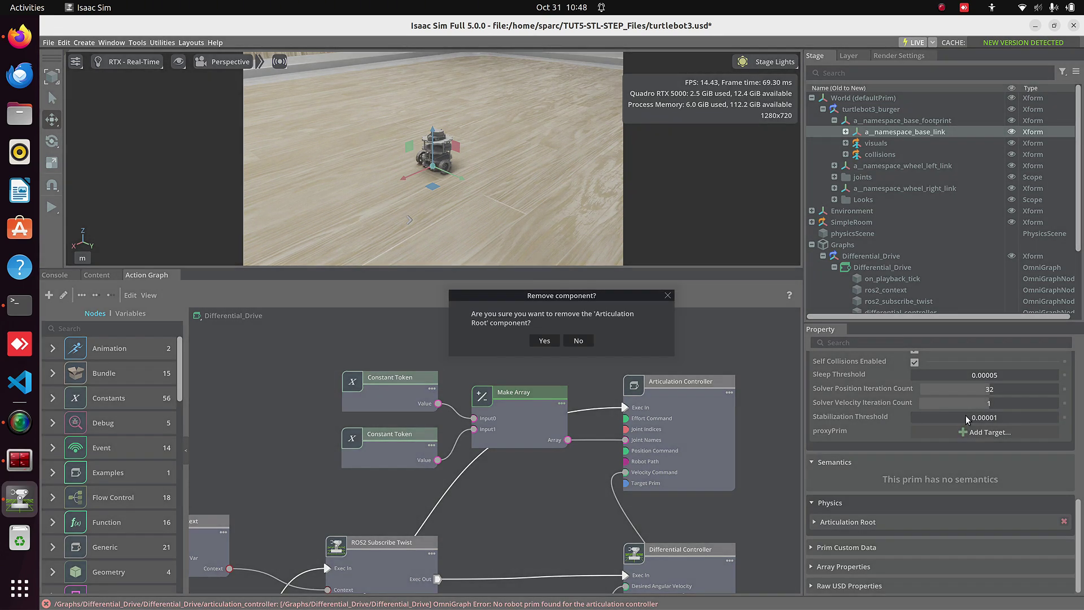
left_click(547, 342)
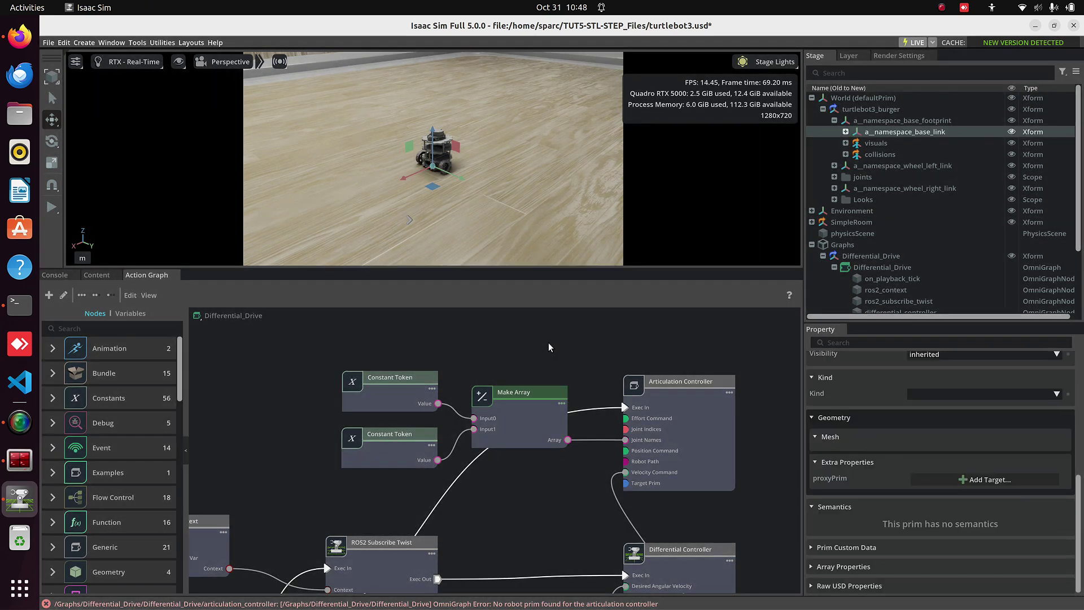
left_click(835, 121)
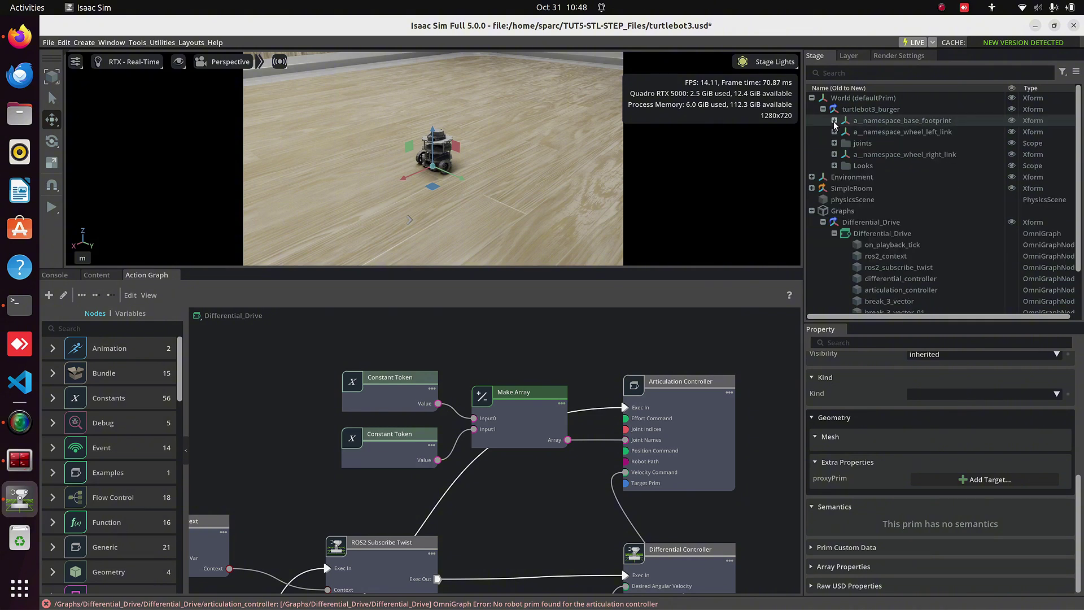
Add a Physics Articulation Root to turtlebot3_burger and expand its settings.
left_click(852, 111)
right_click(851, 110)
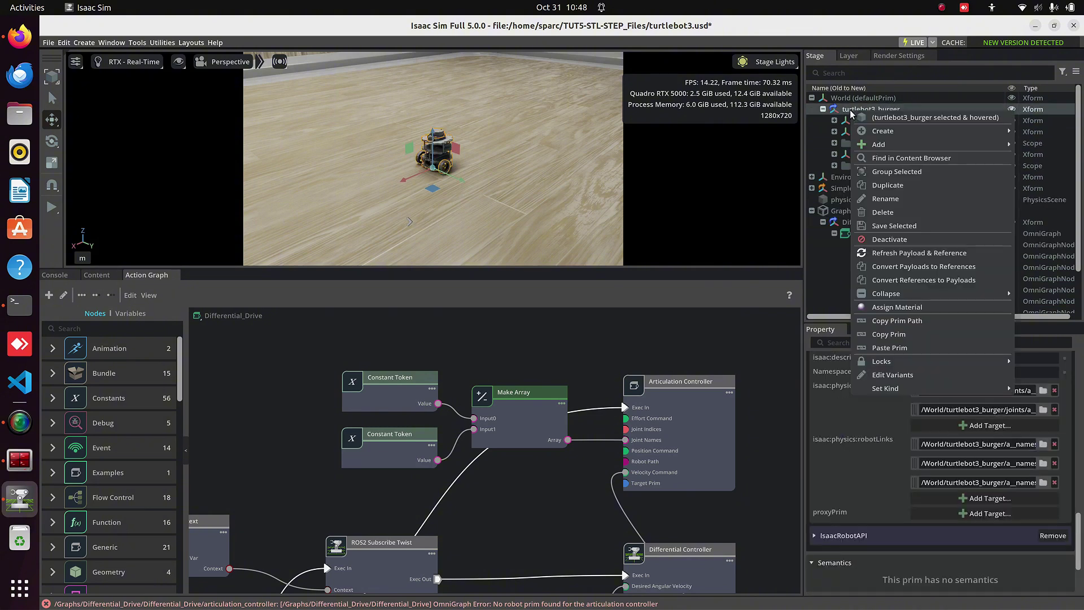
mouse_move(962, 146)
mouse_move(1053, 267)
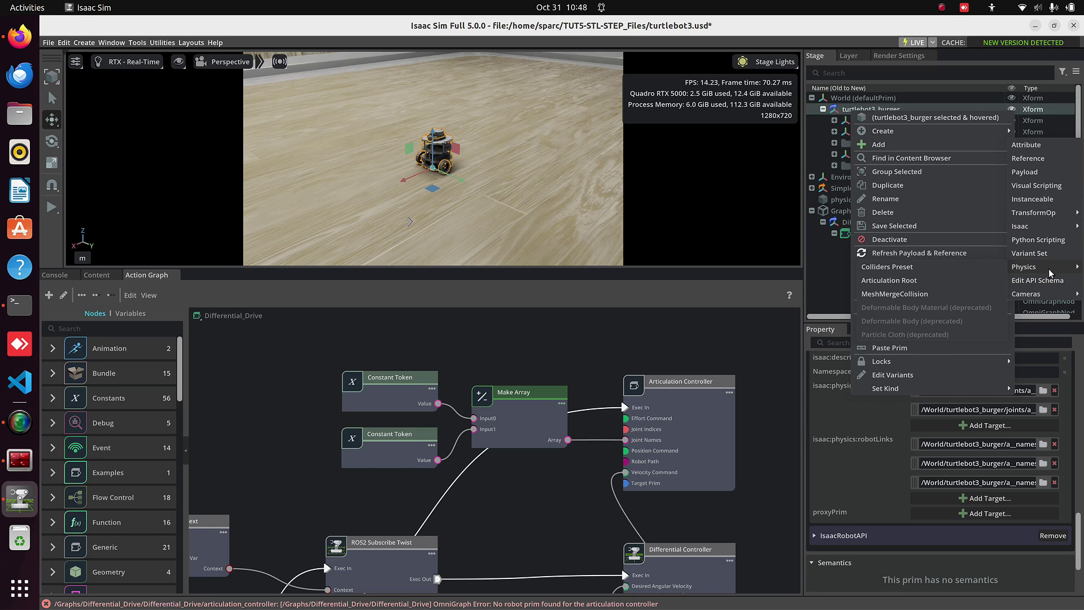
left_click(889, 281)
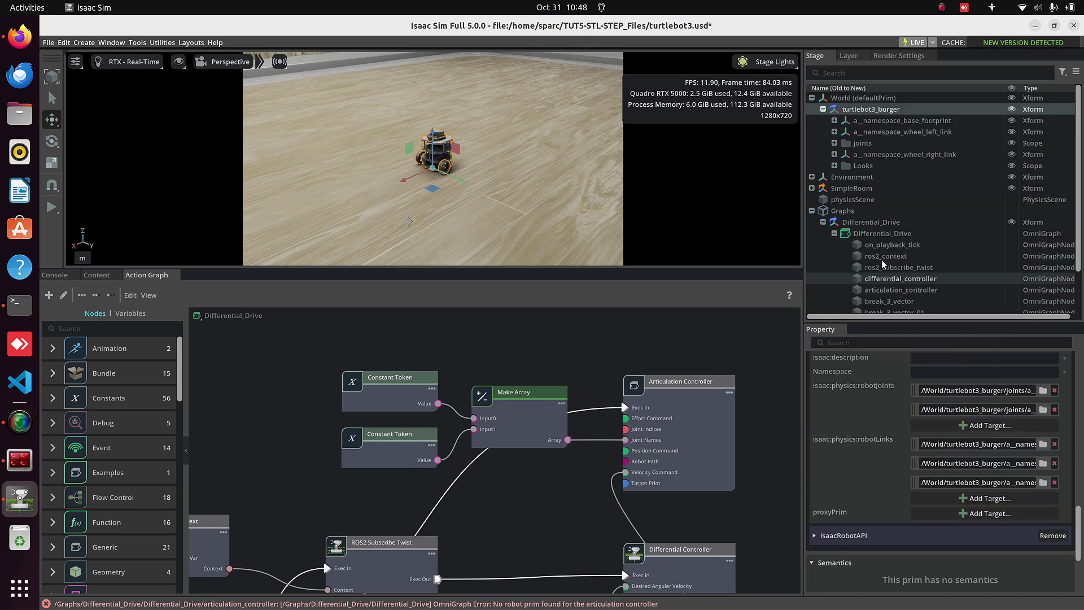
scroll(836, 481, "down", 5)
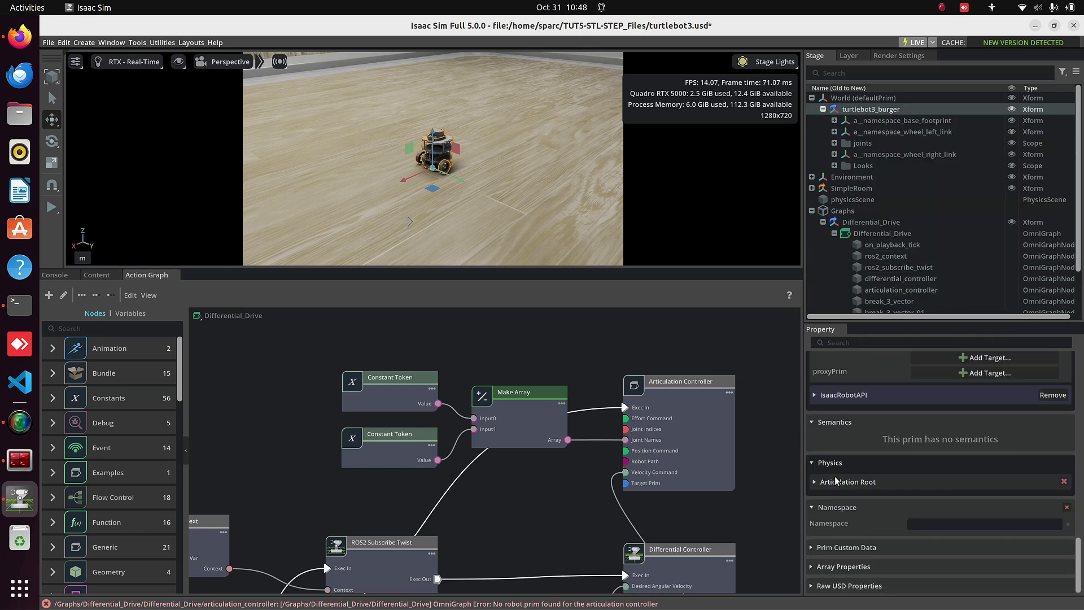
left_click(814, 482)
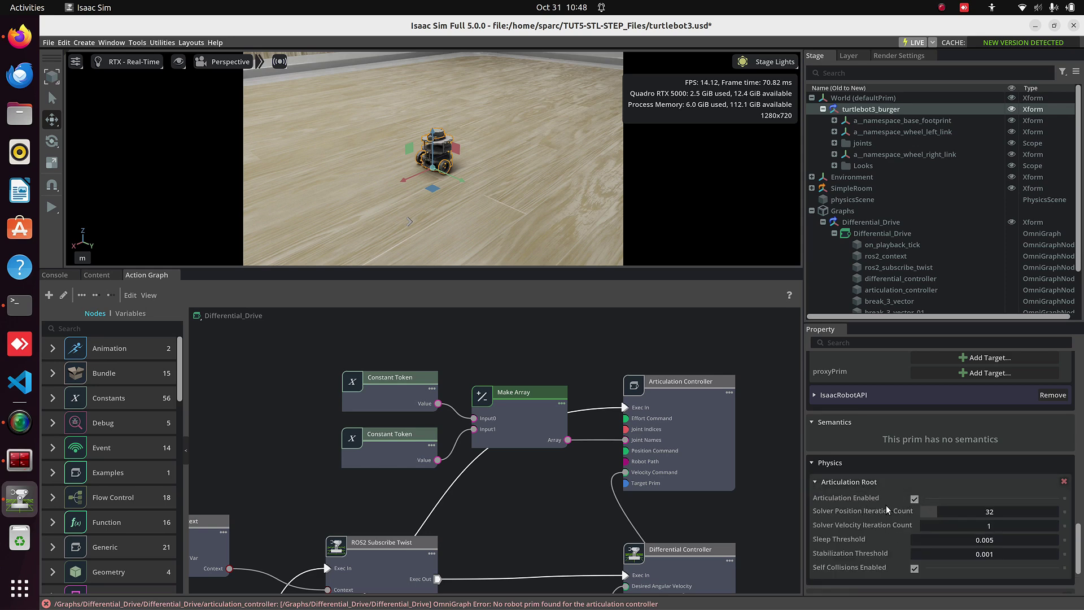
Retarget the Articulation Controller to /World/turtlebot3_burger, then play and stop the simulation.
left_click(691, 427)
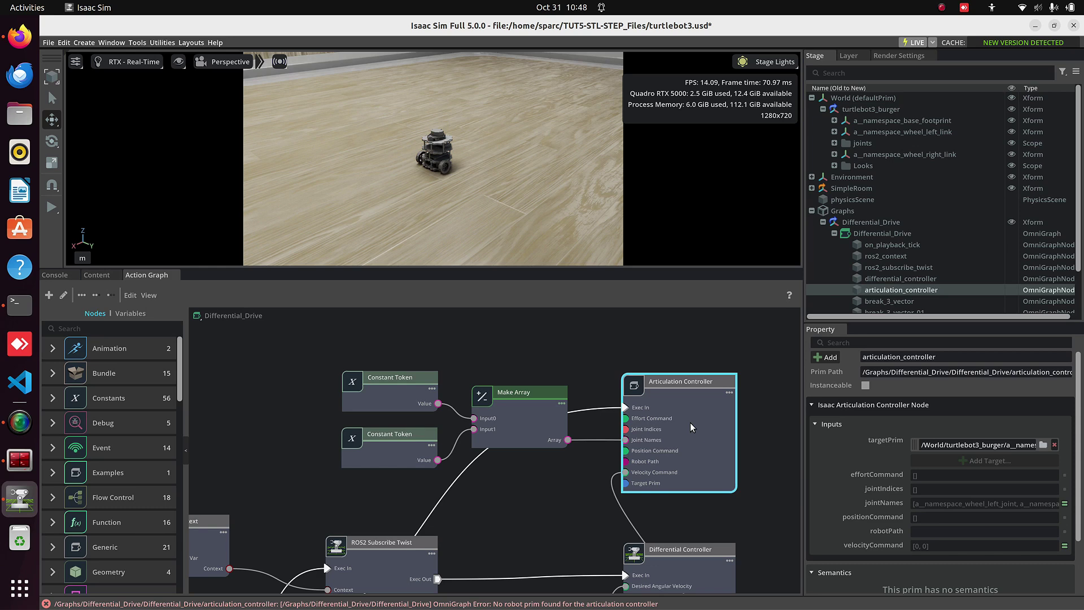
left_click(1043, 445)
left_click(539, 270)
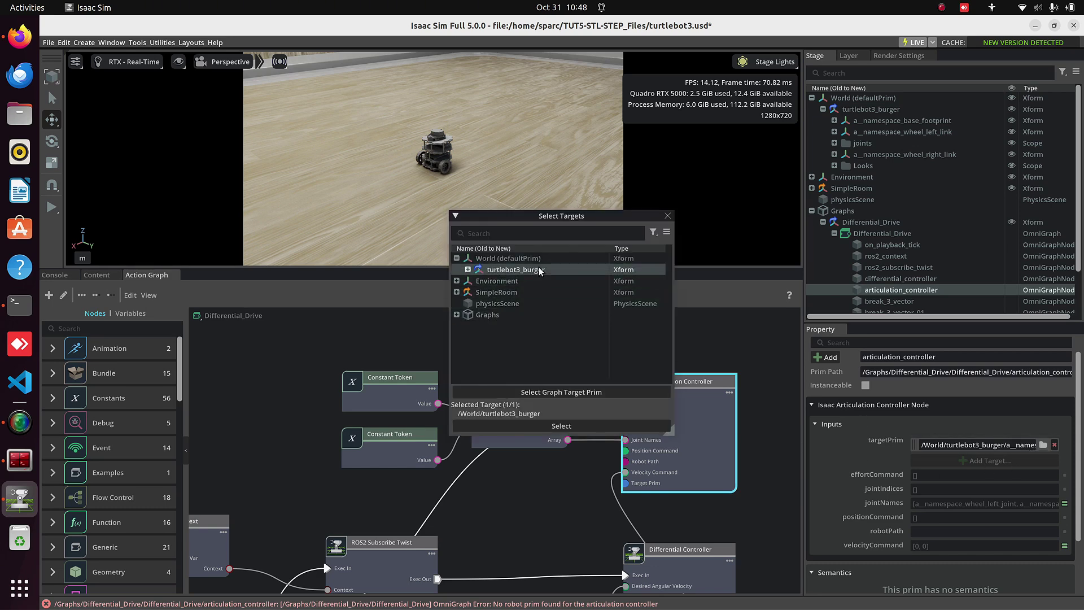
left_click(565, 428)
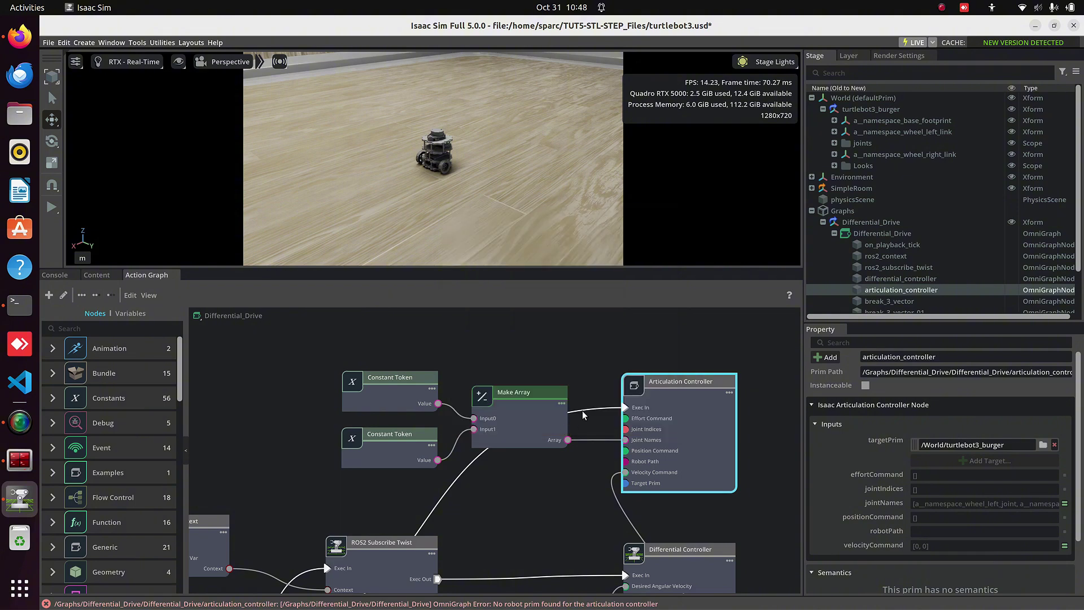
left_click(52, 207)
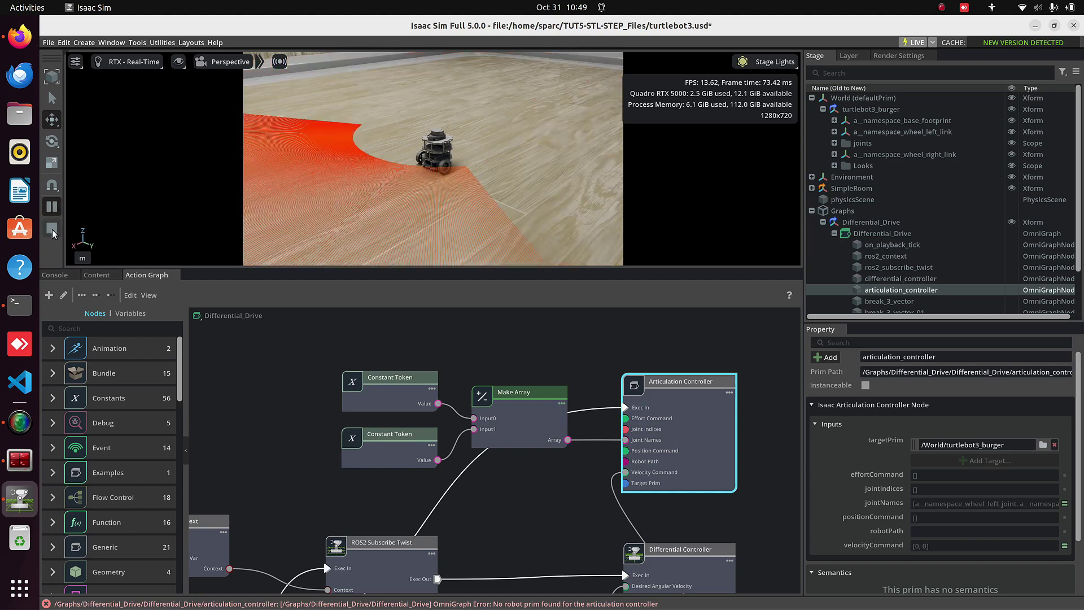
left_click(52, 231)
Inspect the ROS2 Subscribe Twist node's cmd_vel topic and zoom out over the graph.
middle_click_drag(449, 559, 433, 370)
left_click(370, 472)
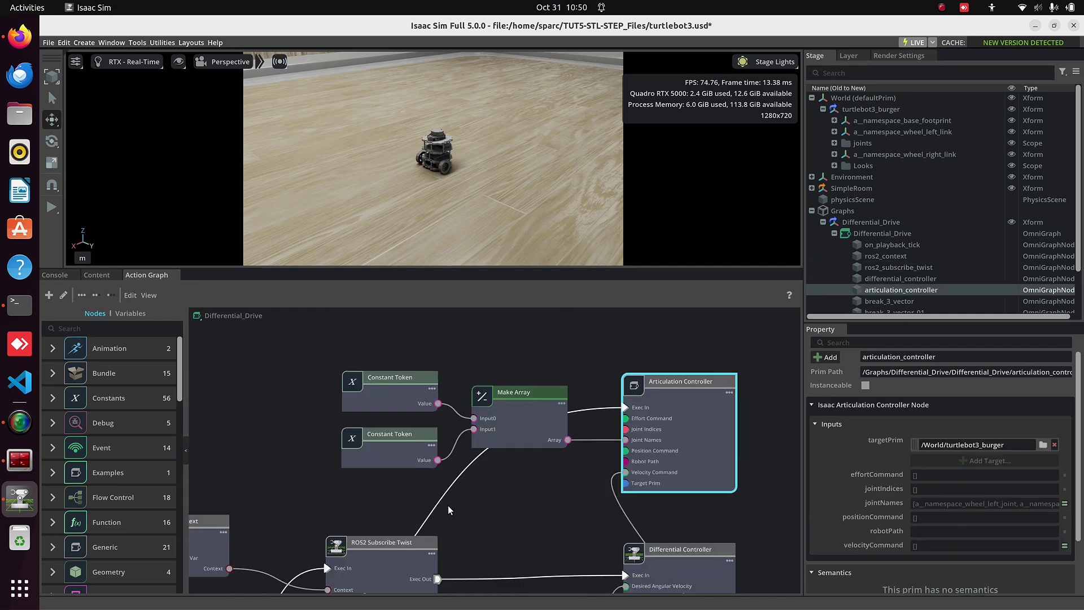
middle_click_drag(448, 505, 432, 395)
left_click(371, 473)
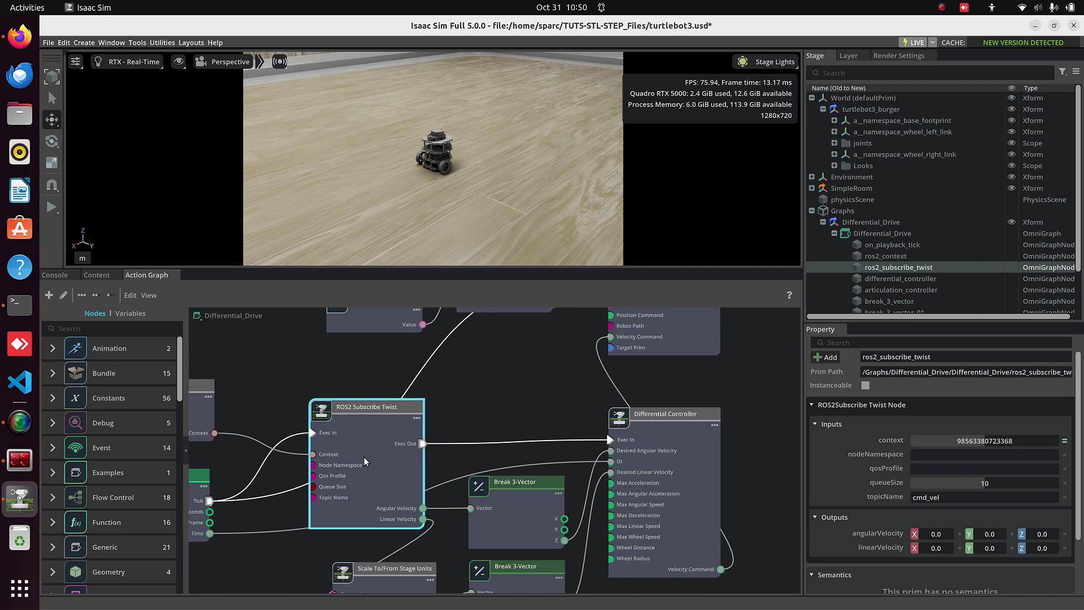
scroll(363, 456, "down", 2)
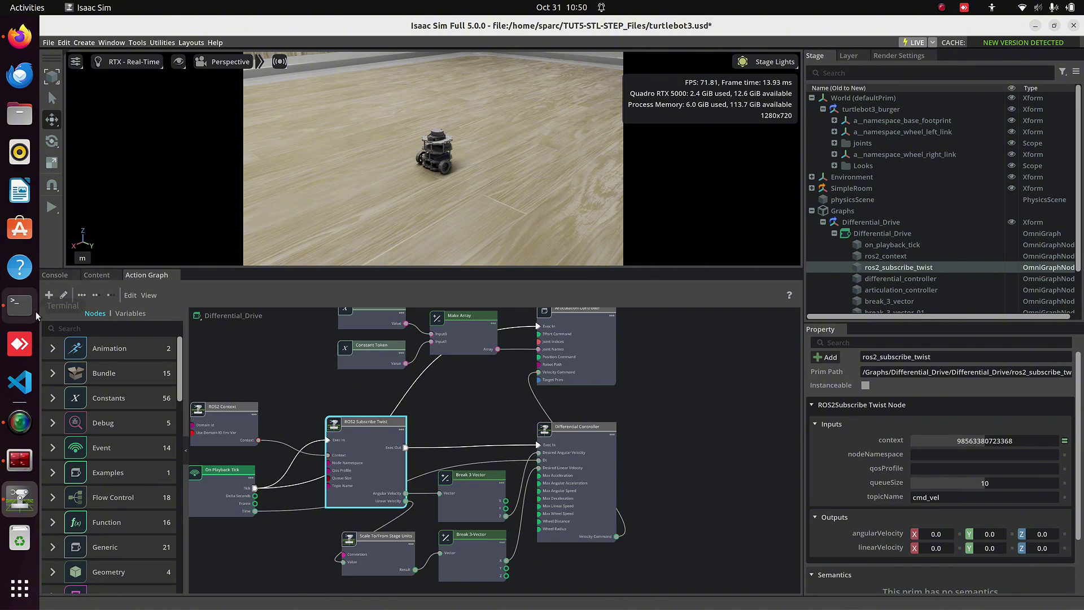
Open a new terminal and source /opt/ros/humble/setup.bash.
right_click(21, 306)
left_click(70, 282)
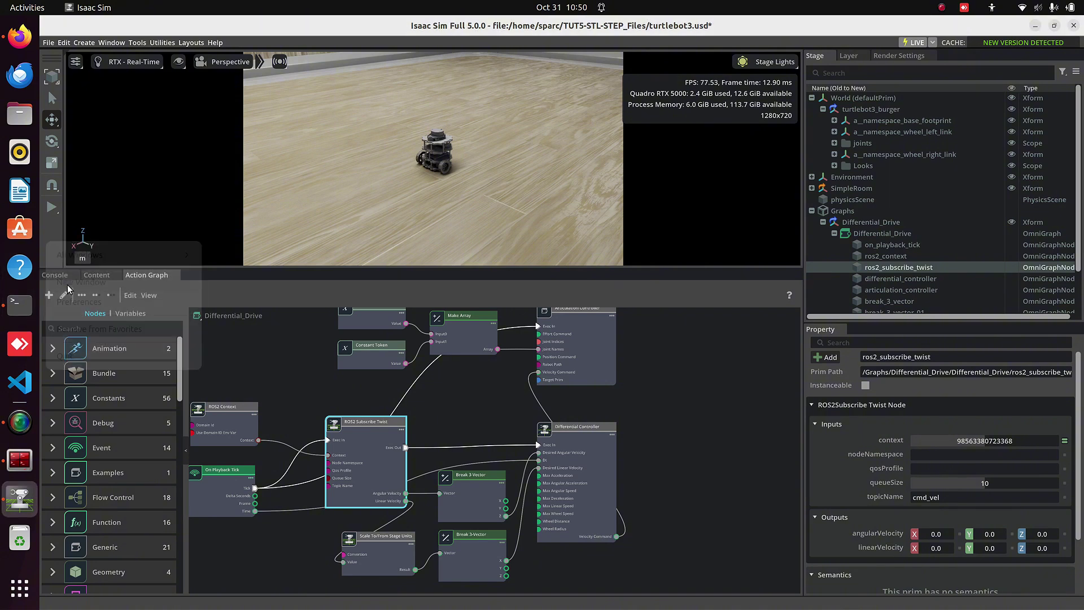
type("source ")
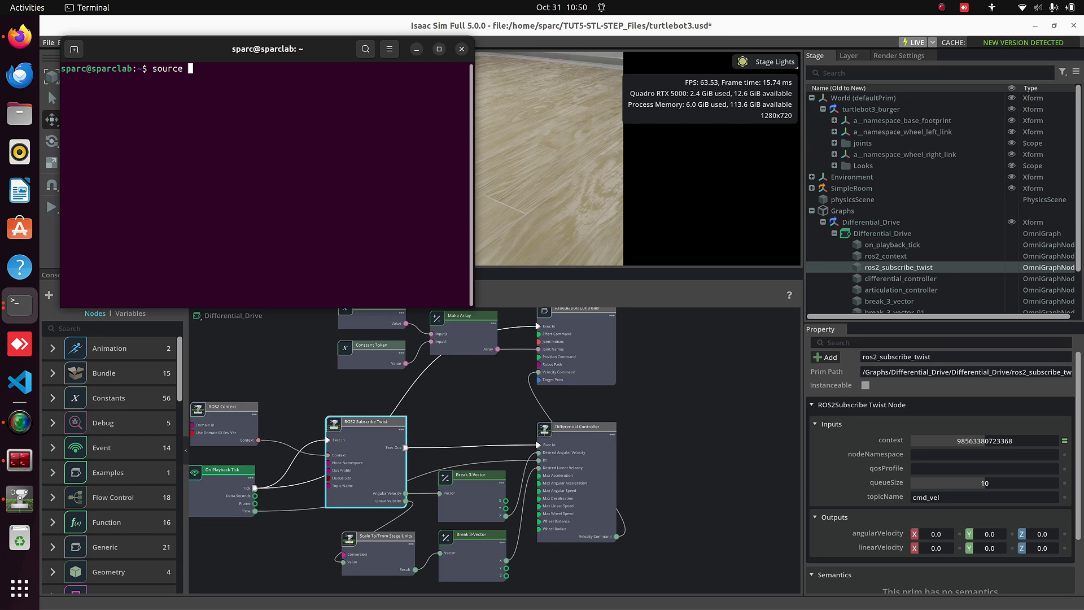
type("/opt/ros/humble/setup.bash")
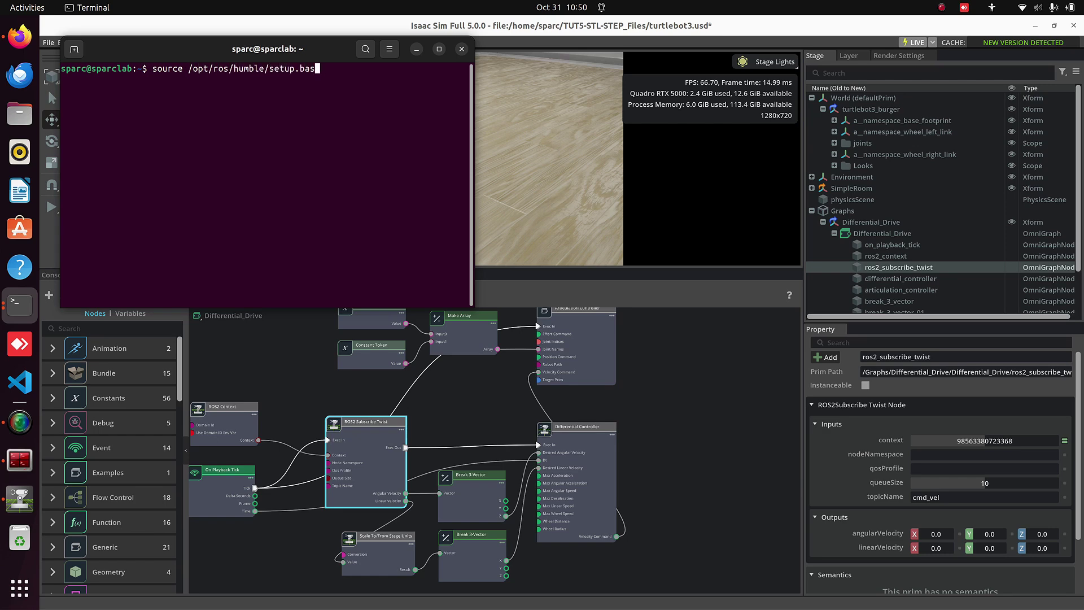
key("Return")
Paste the ros2 topic pub cmd_vel geometry_msgs/msg/Twist command and walk through its parts.
type("ros2 topic pub /cmd_vel geometry_msgs/msg/Twist \"{linear: {x: 0.2, y: 0.0, z: 0.0}, angular: {x: 0.0, y: 0.0, z: 0.0}}\"")
key("Return")
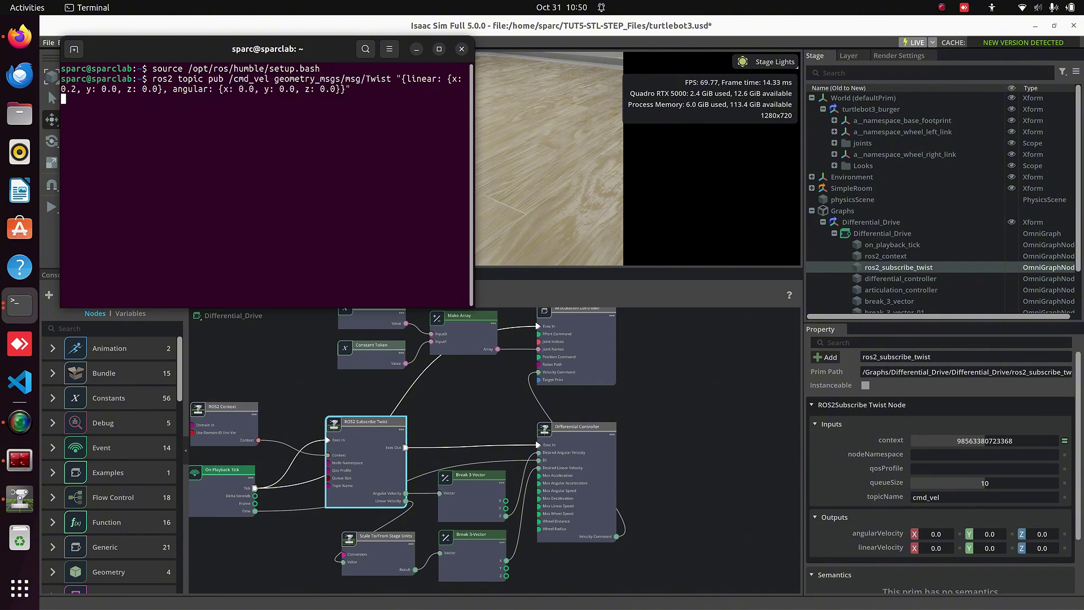
key("Left")
key("Left")
key("Left")
double_click(201, 78)
double_click(215, 78)
left_click(236, 78)
left_click_drag(236, 78, 269, 79)
left_click_drag(274, 78, 441, 79)
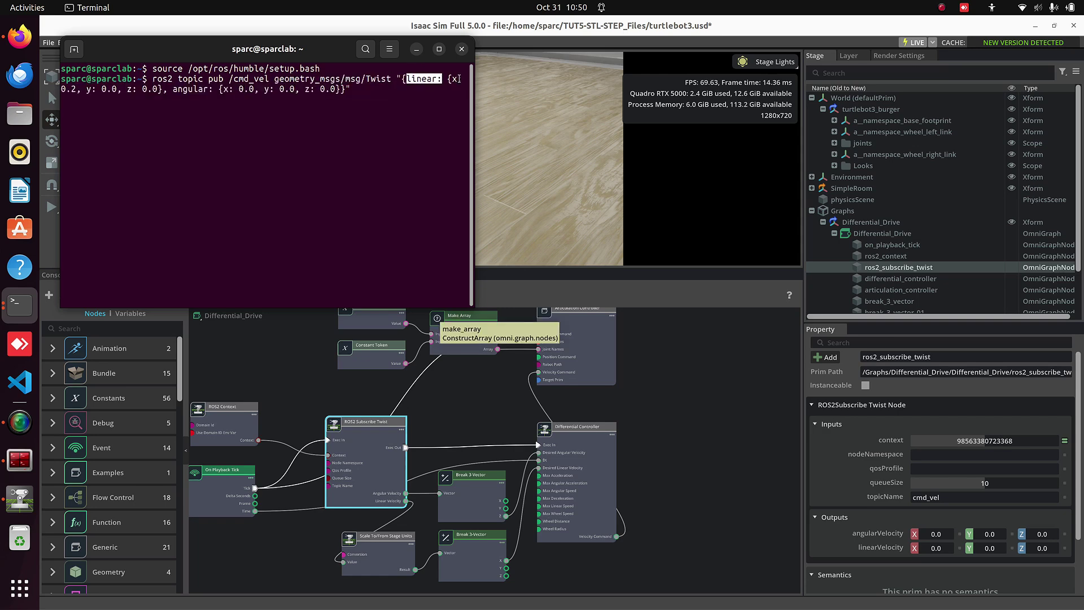
left_click(70, 91)
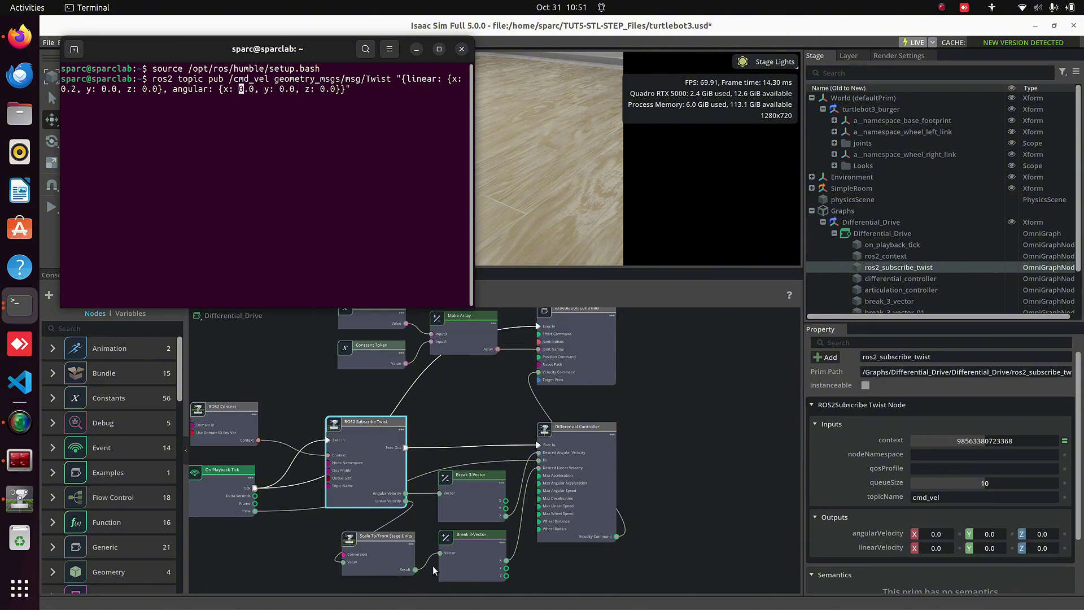
Check the lower Break 3-Vector node, then point out angular z: 0.0 in the command.
left_click(465, 559)
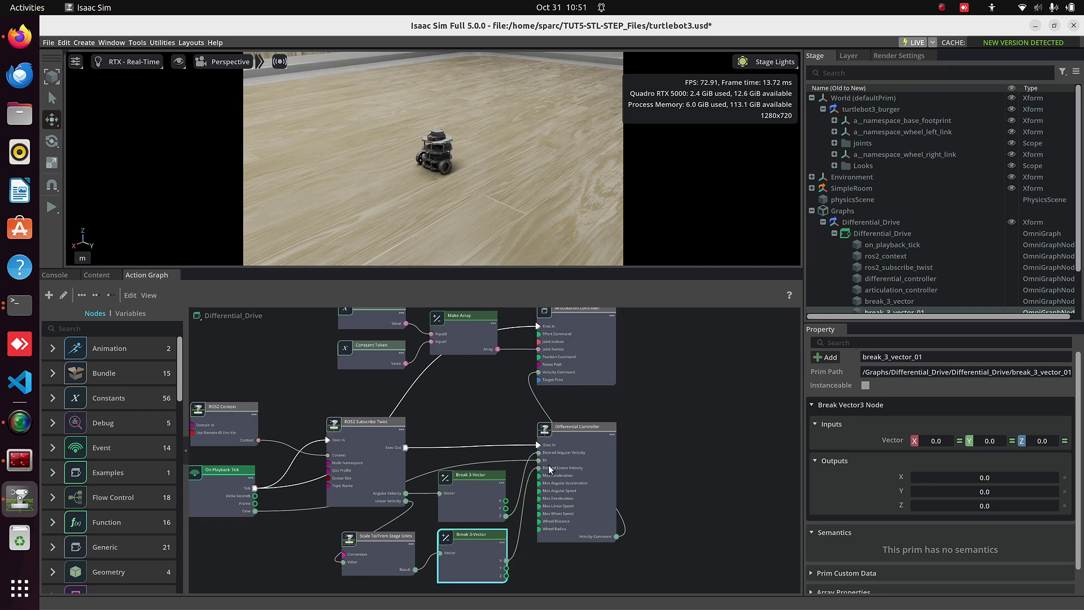
left_click(17, 308)
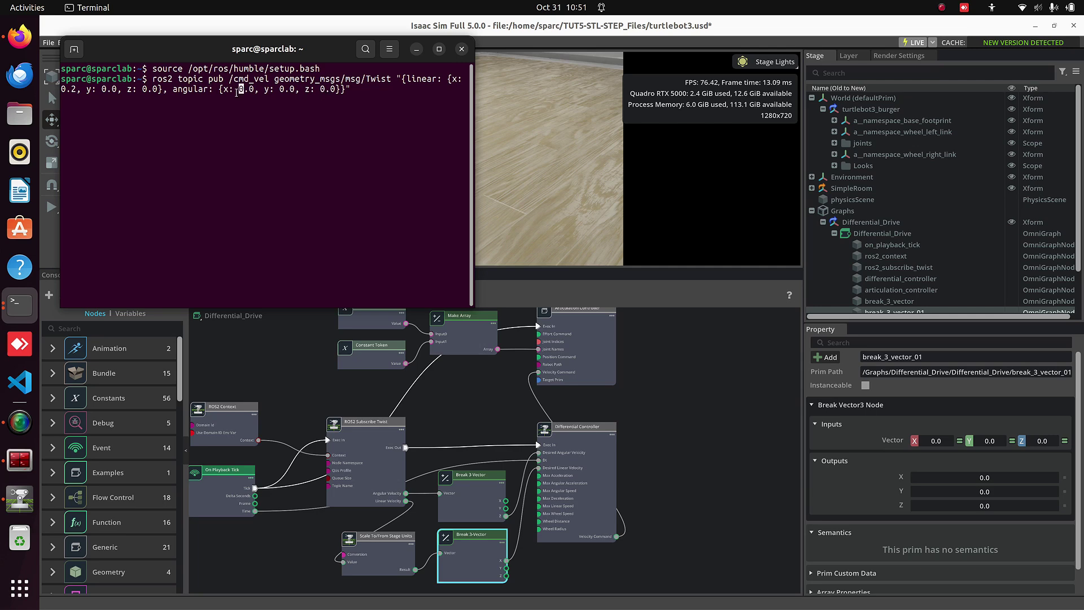
left_click_drag(306, 89, 337, 91)
left_click(368, 82)
Change linear x to 2.0, run the publisher, and minimize the terminal.
left_click(69, 88)
key("BackSpace")
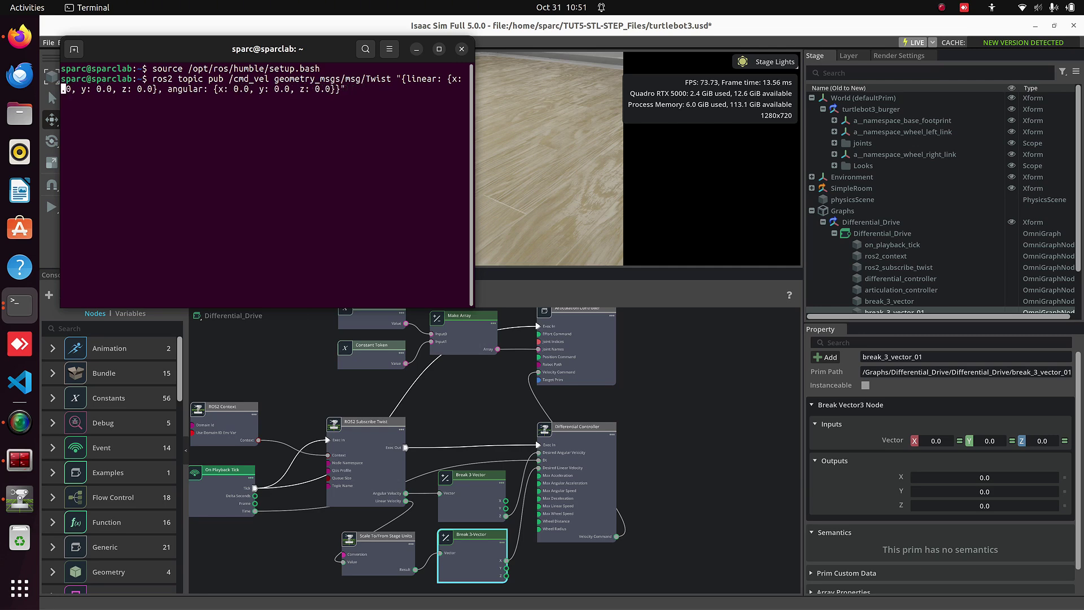
type("2")
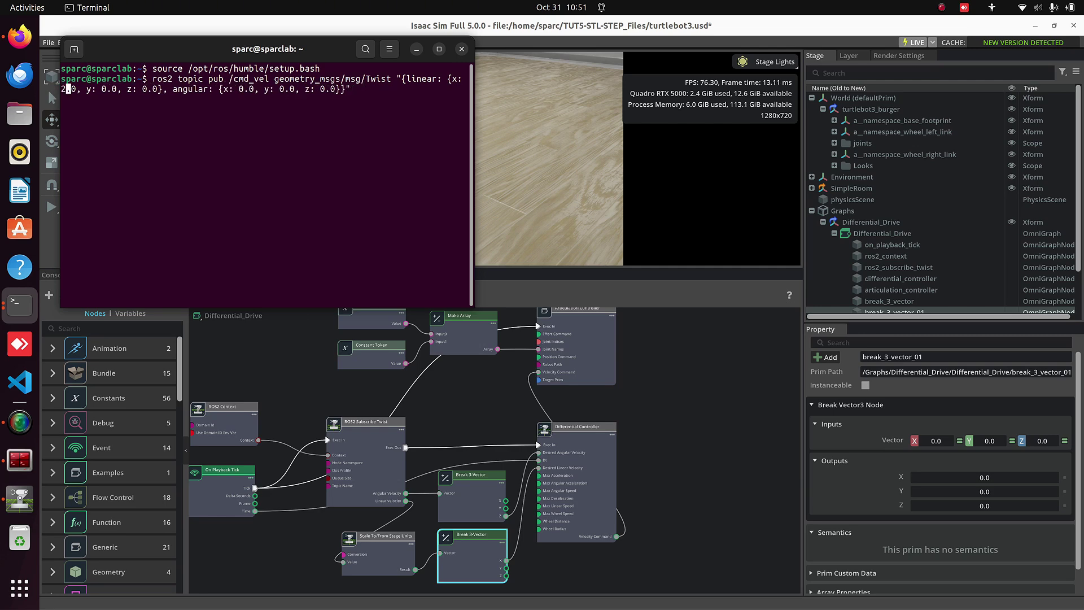
key("Return")
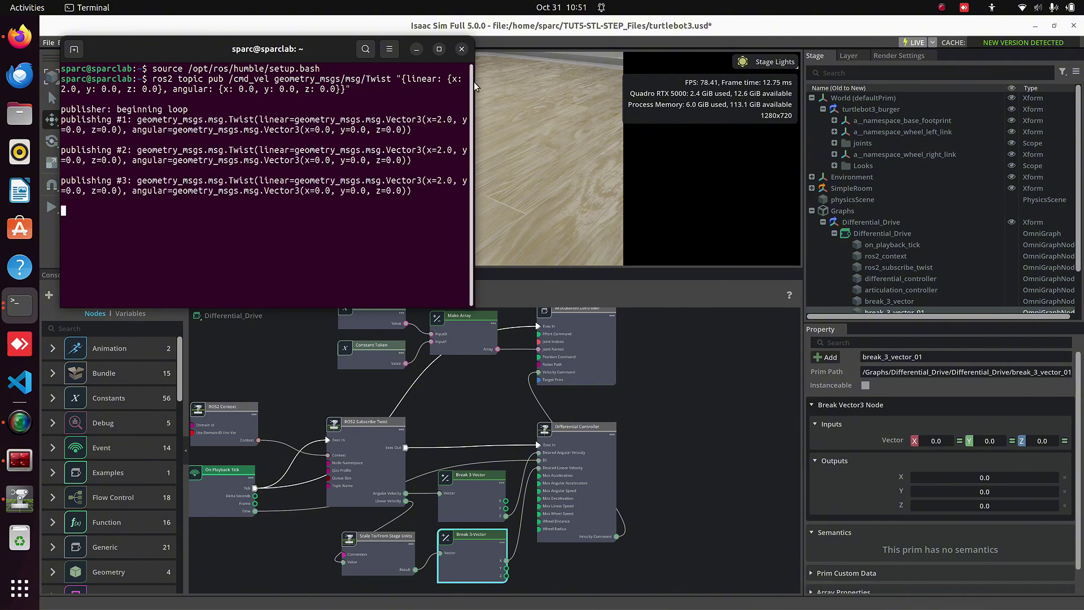
left_click(416, 48)
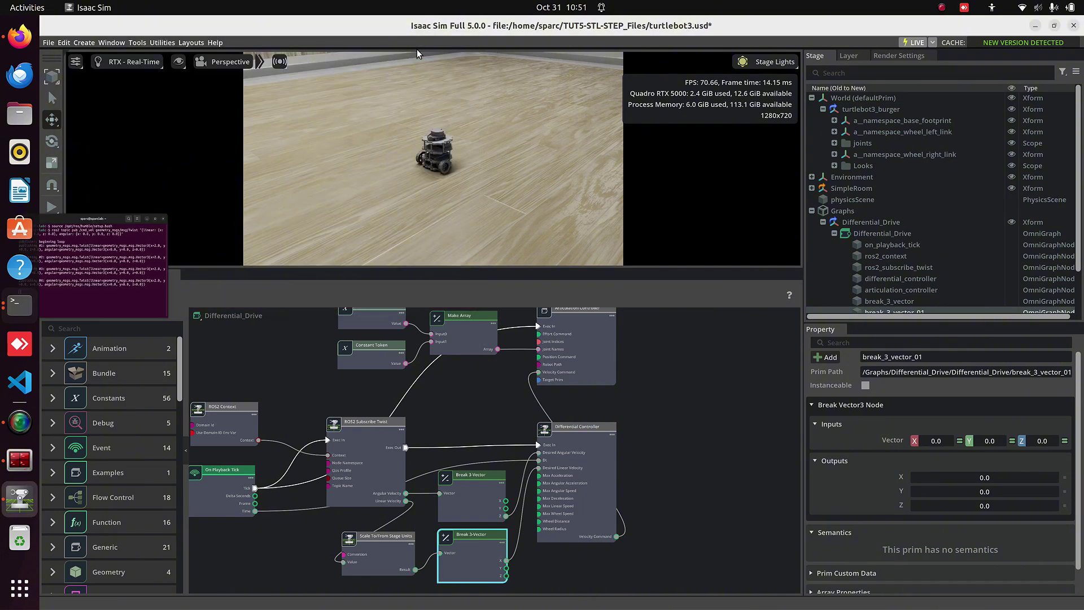
Play the simulation, check Differential and Articulation Controller values (wheel commands near 6.67), then stop.
left_click(51, 206)
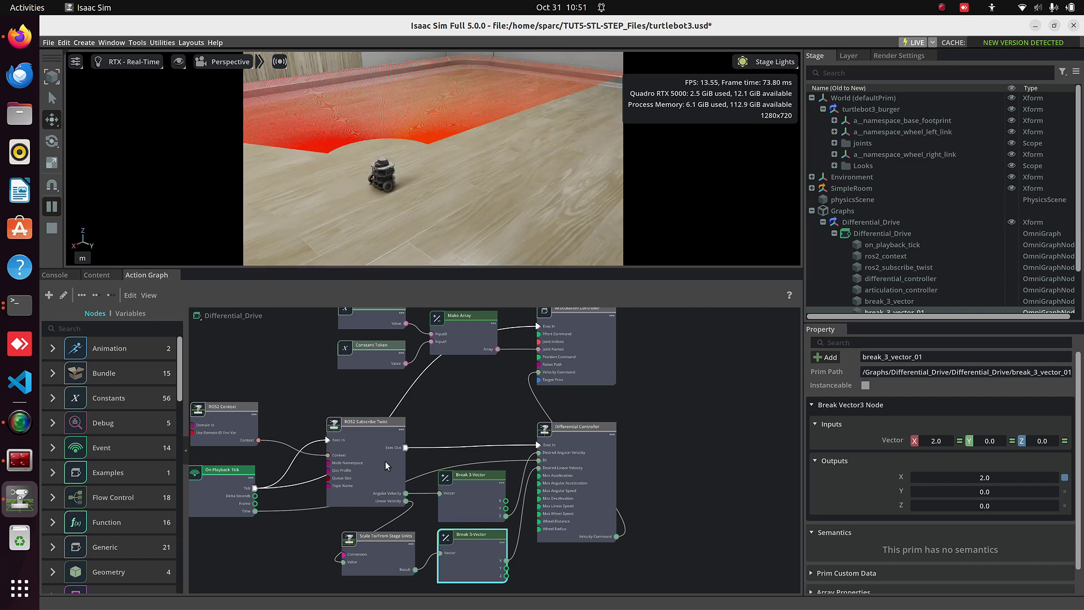
left_click(575, 474)
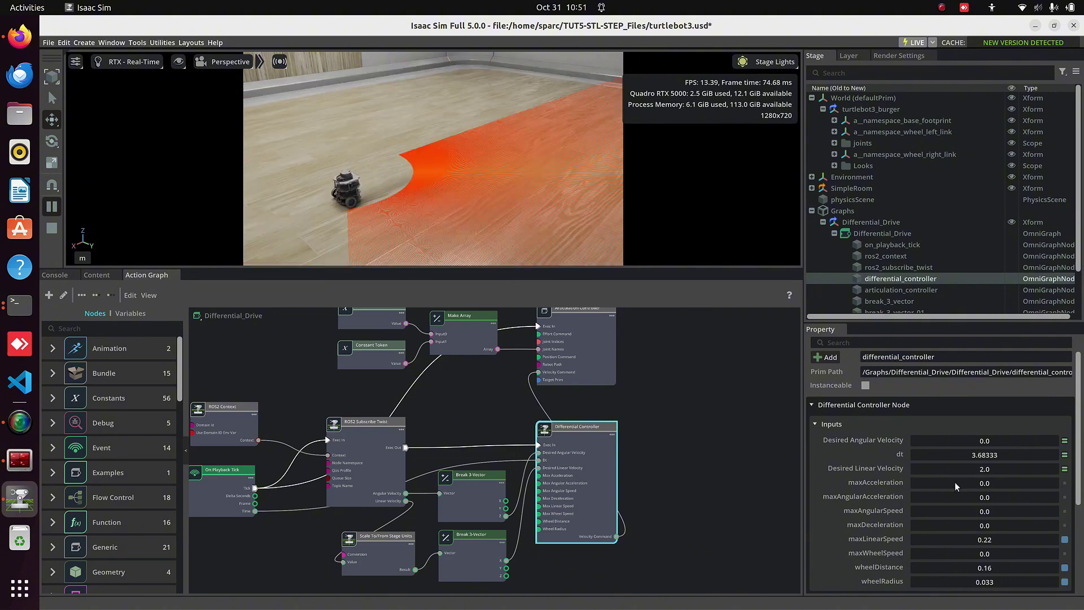
left_click(580, 361)
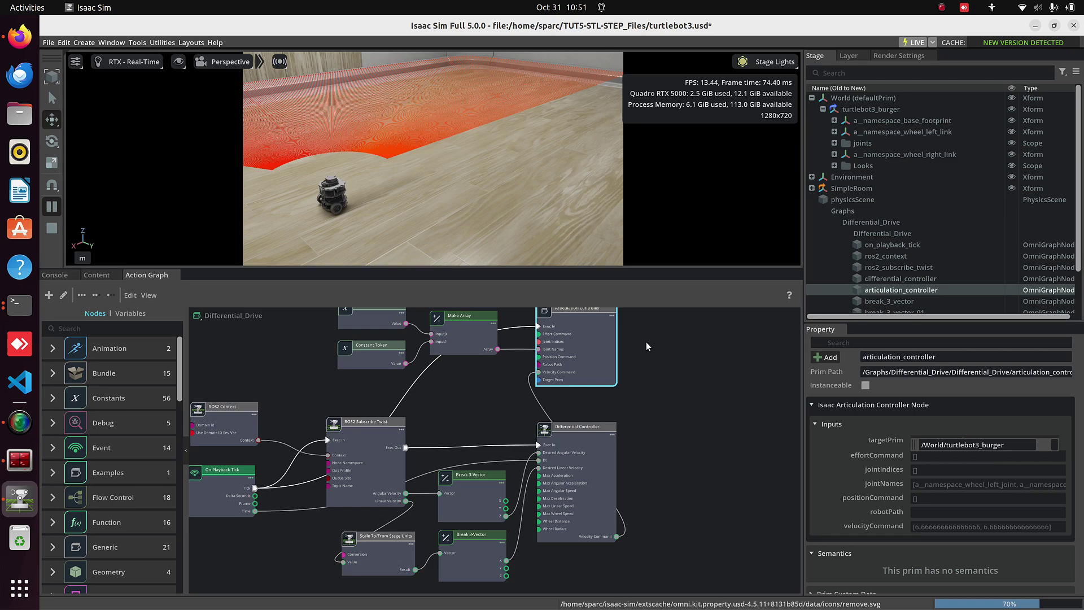
middle_click_drag(662, 374, 672, 386)
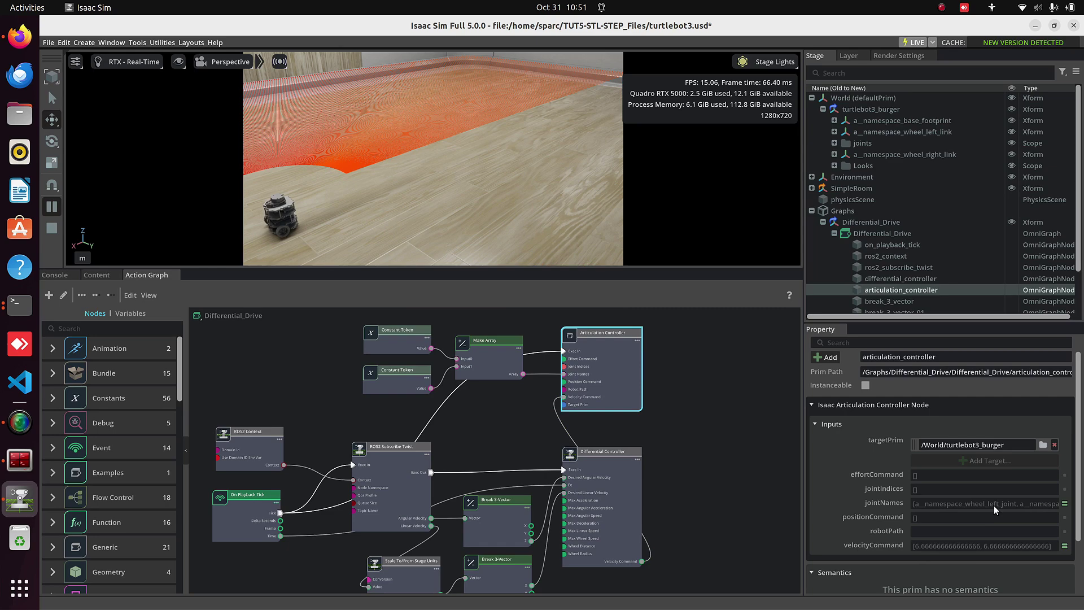
left_click(49, 228)
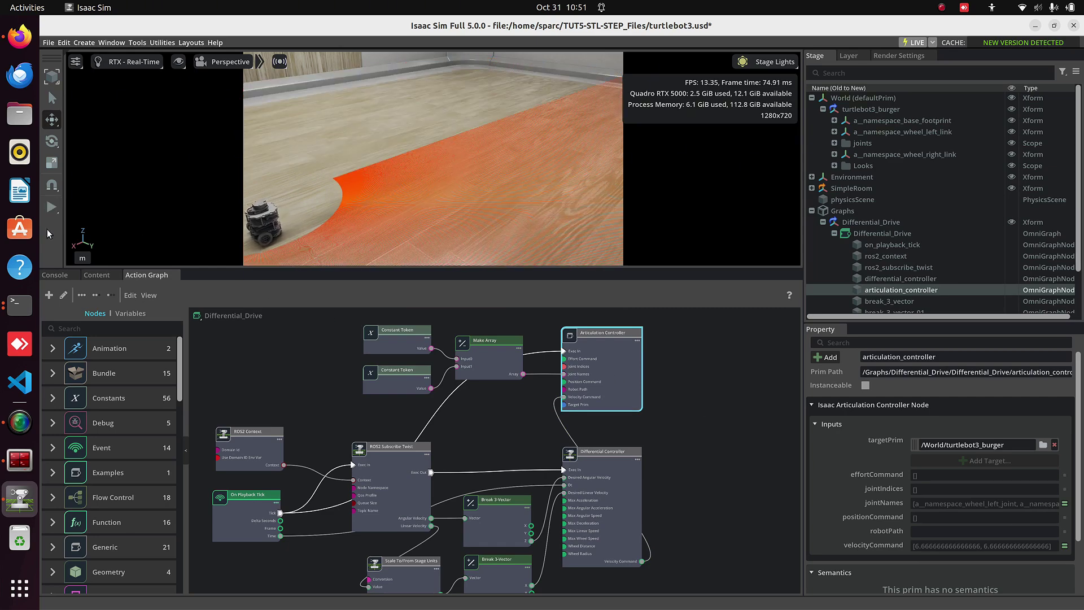
Restart the publisher with linear x 0.0 and angular z 2.0.
left_click(11, 309)
key("ctrl+c")
key("Up")
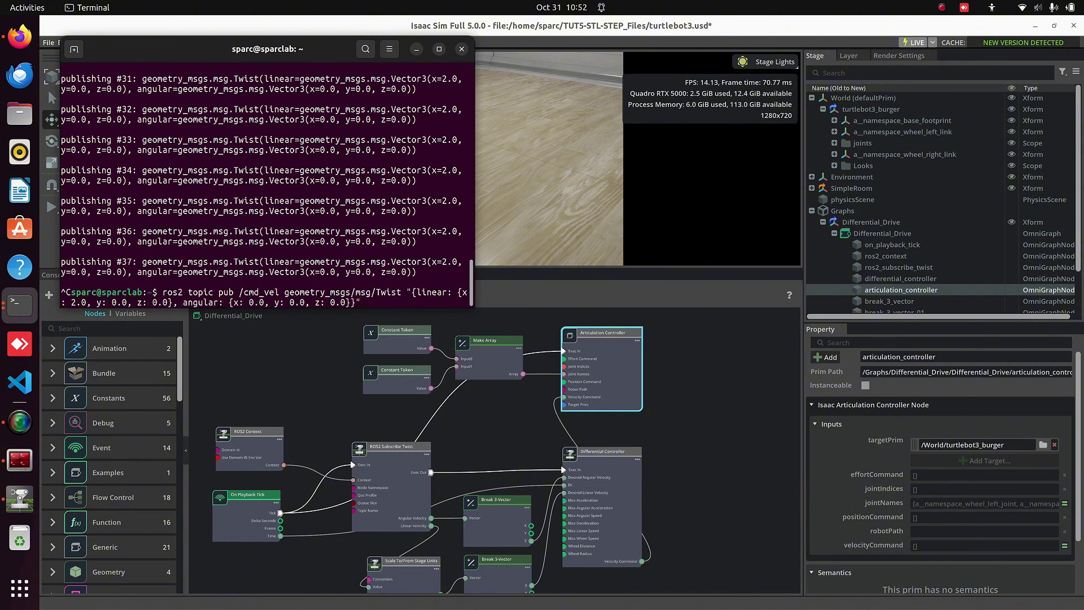
key("BackSpace")
type("2")
key("Left")
key("Left")
key("Left")
key("Left")
key("Left")
key("Left")
key("Left")
key("Left")
key("Left")
key("Left")
key("Left")
key("Left")
key("Left")
key("Left")
key("Left")
key("Left")
key("Left")
key("Left")
key("Left")
key("Left")
key("BackSpace")
key("Delete")
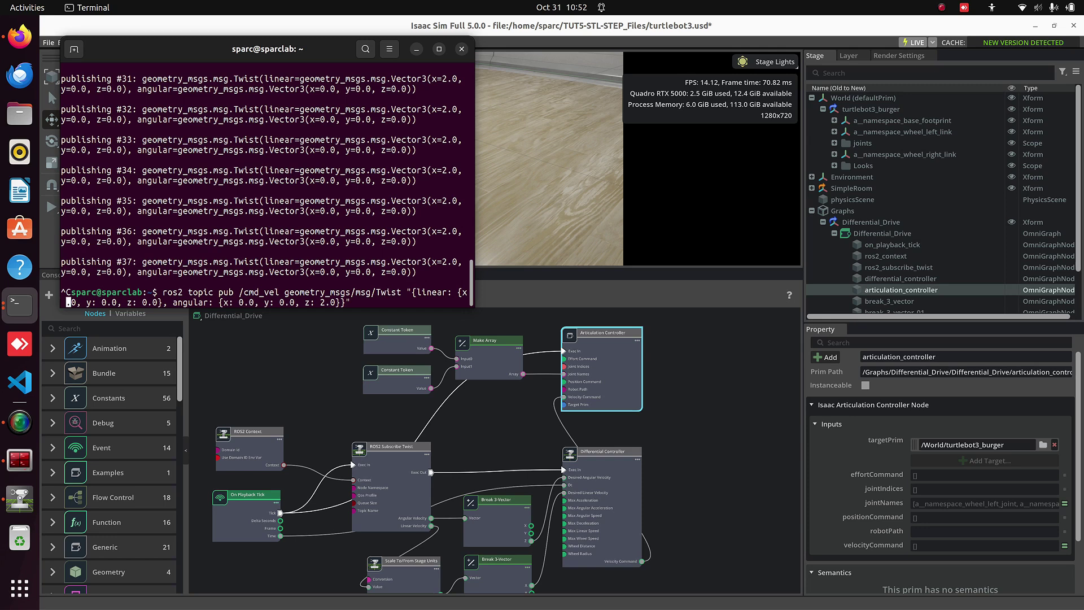
type("0")
key("Return")
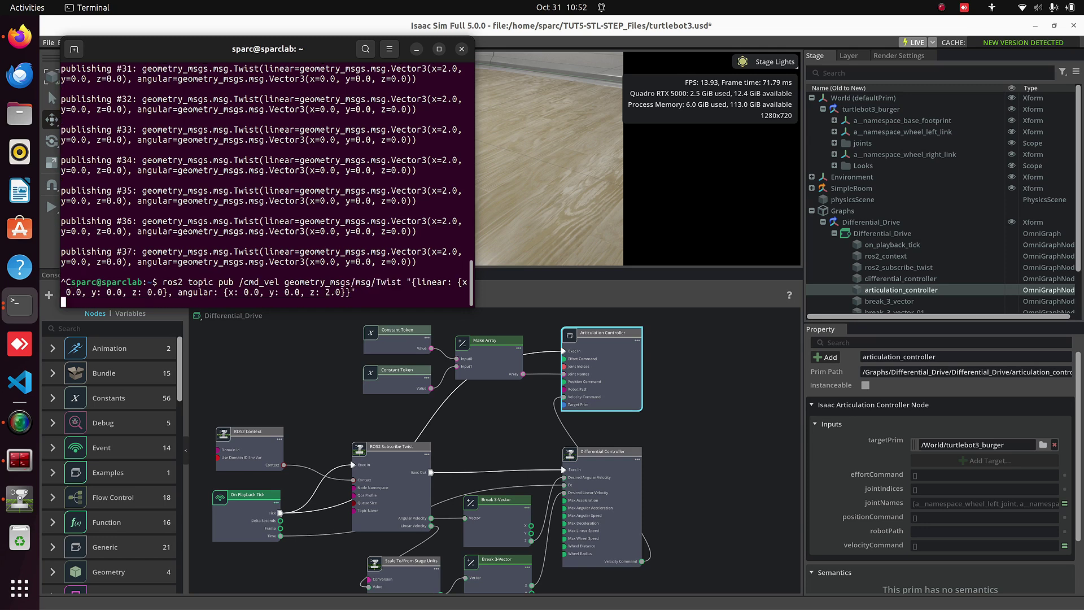
Play and stop the simulation in Isaac Sim to watch the robot rotate.
left_click(416, 49)
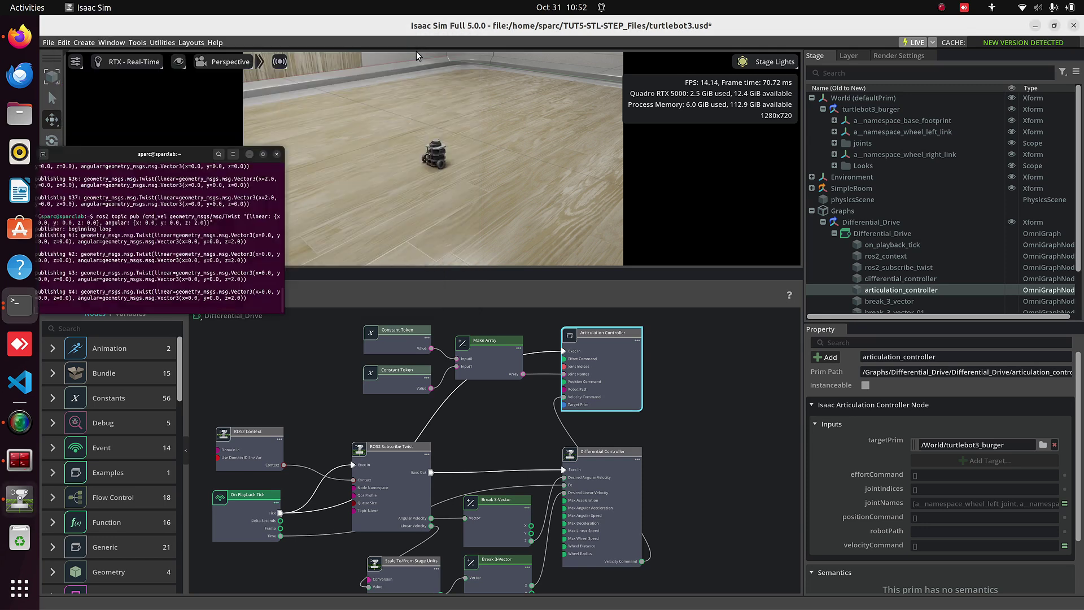
left_click(51, 207)
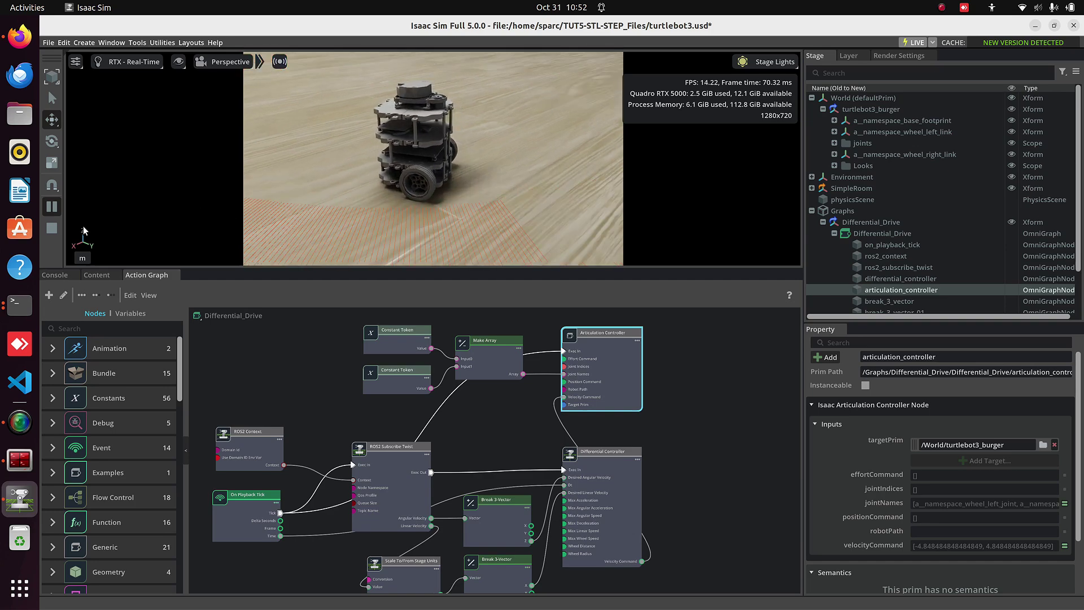
left_click(52, 227)
Rerun the publisher with angular z -2.0 to reverse the spin.
key("alt+Tab")
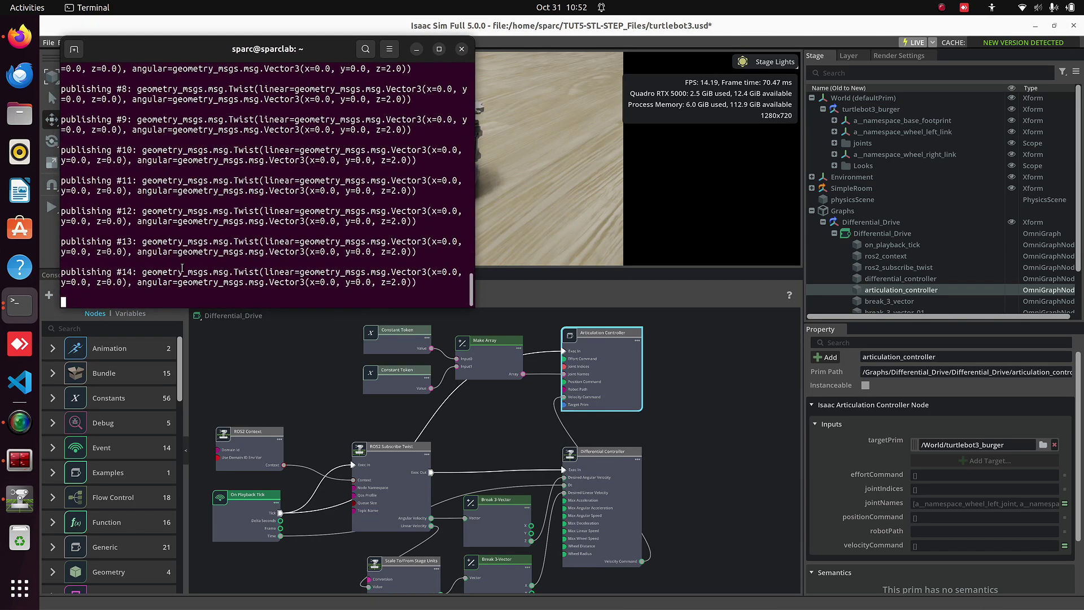
key("ctrl+c")
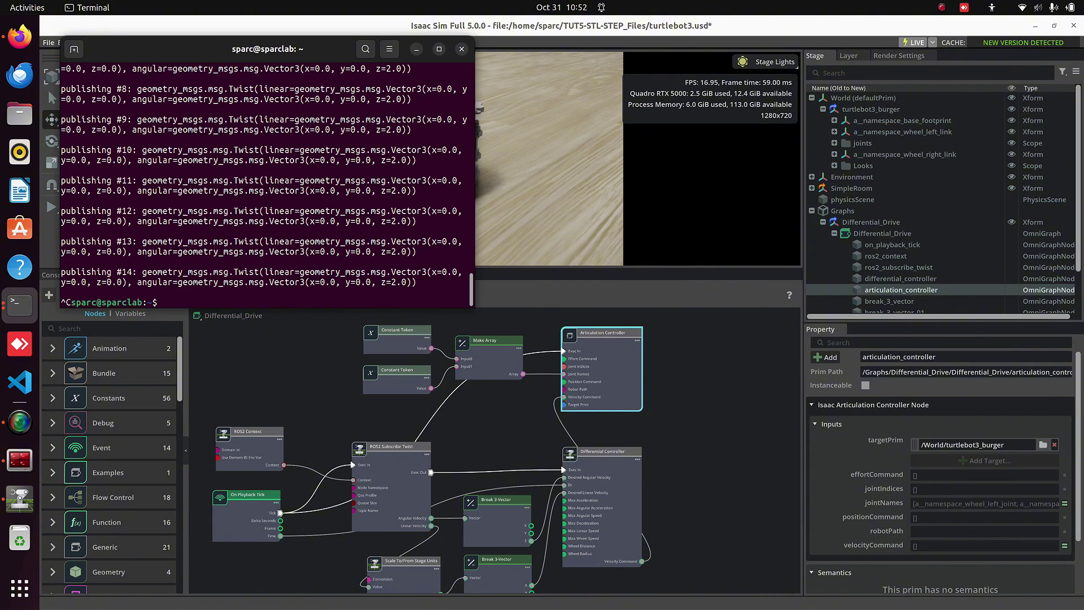
key("Up")
key("Left")
key("Left")
key("Left")
key("Left")
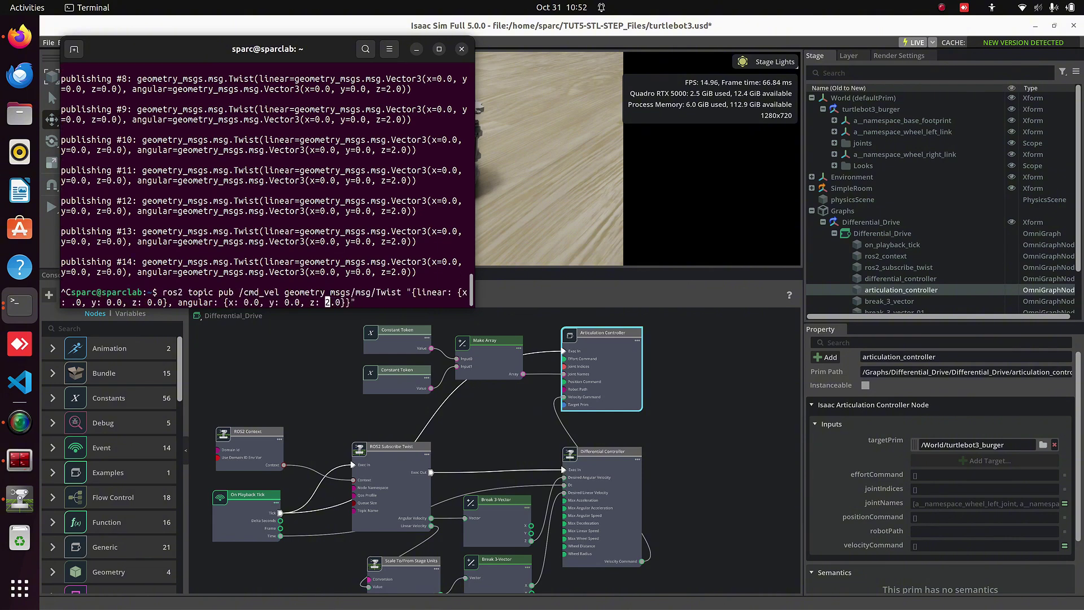
type("-")
key("Return")
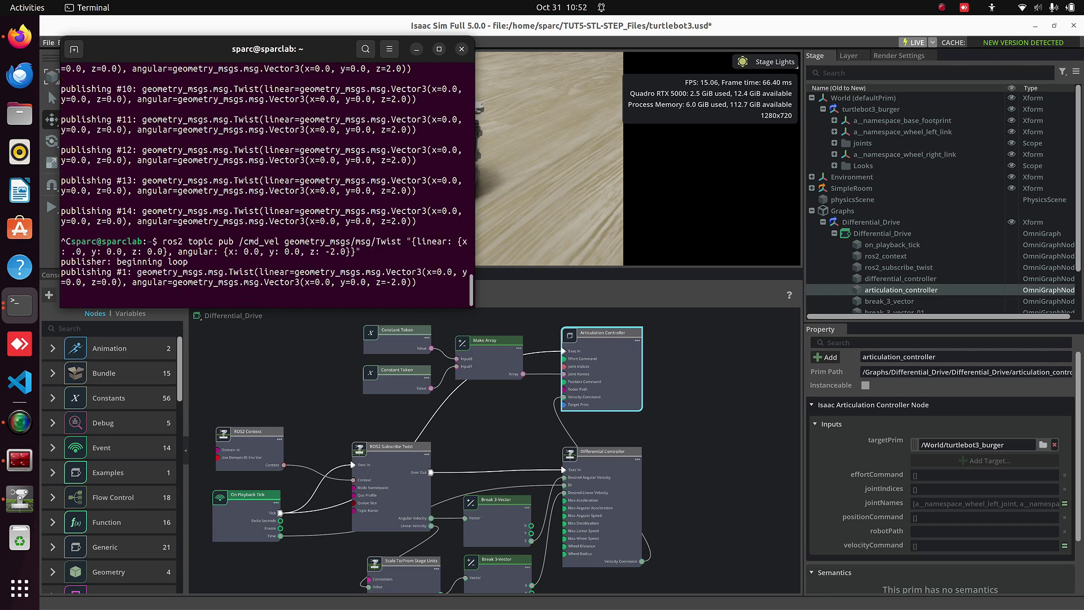
Minimize the terminal and start the simulation to watch the angular z -2.0 spin.
left_click(416, 49)
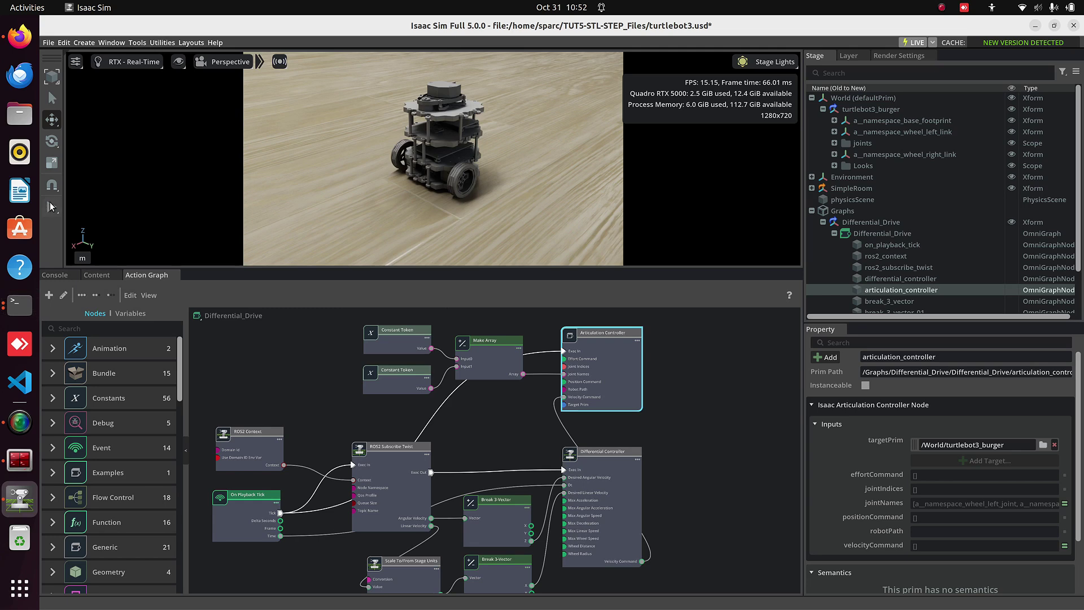
left_click(50, 208)
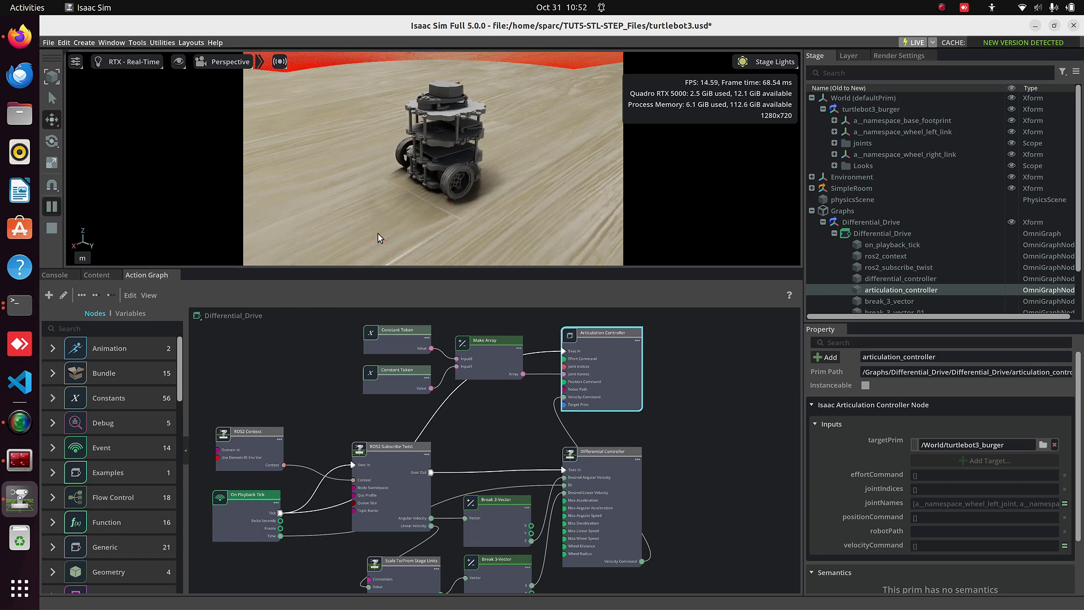